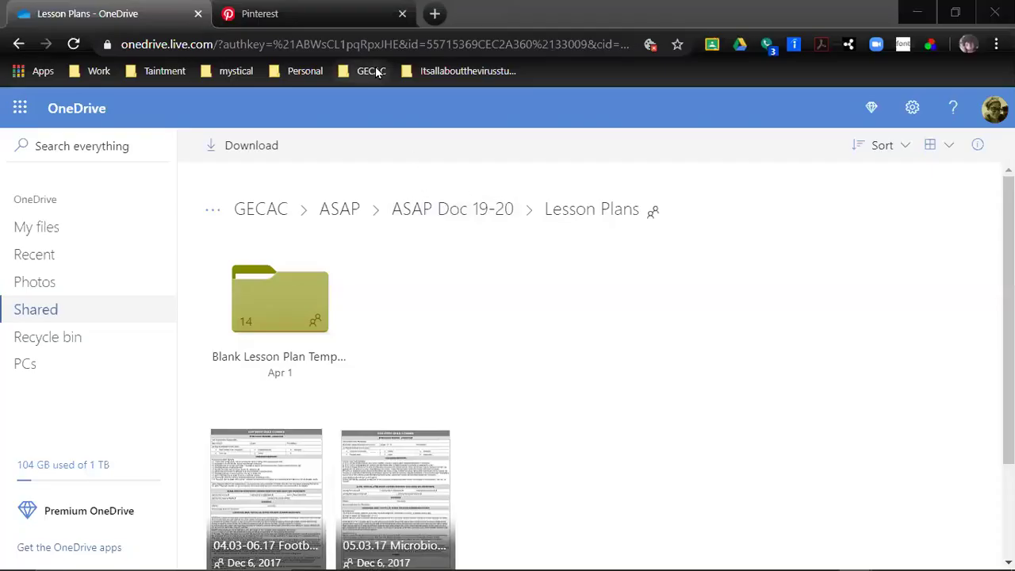
Step: Use the GECAC bookmark to reach ASAP, then open ASAP Doc 19-20 > Lesson Plans in OneDrive
{"action": "left_click", "coordinate": [377, 72]}
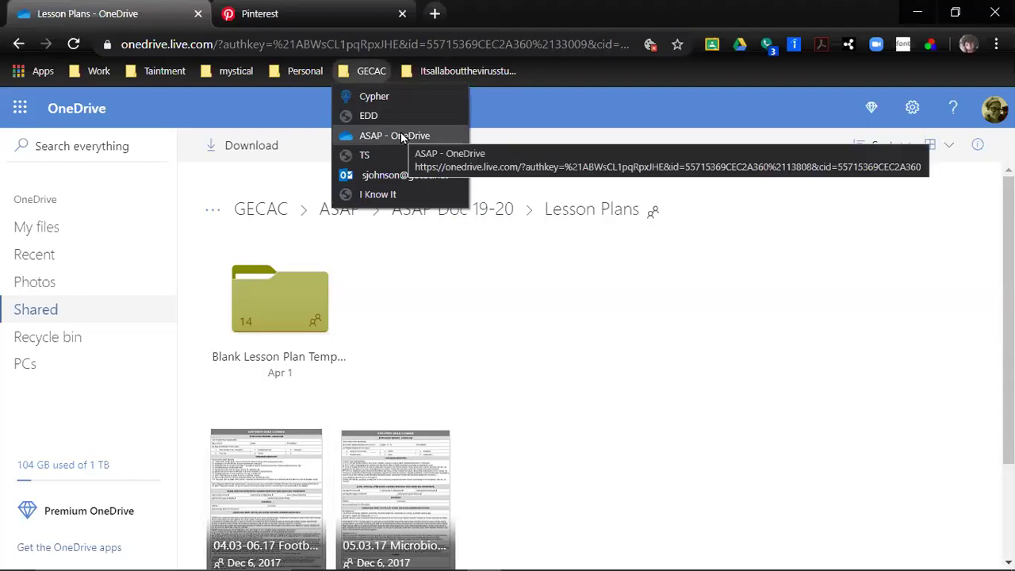
{"action": "left_click", "coordinate": [394, 135]}
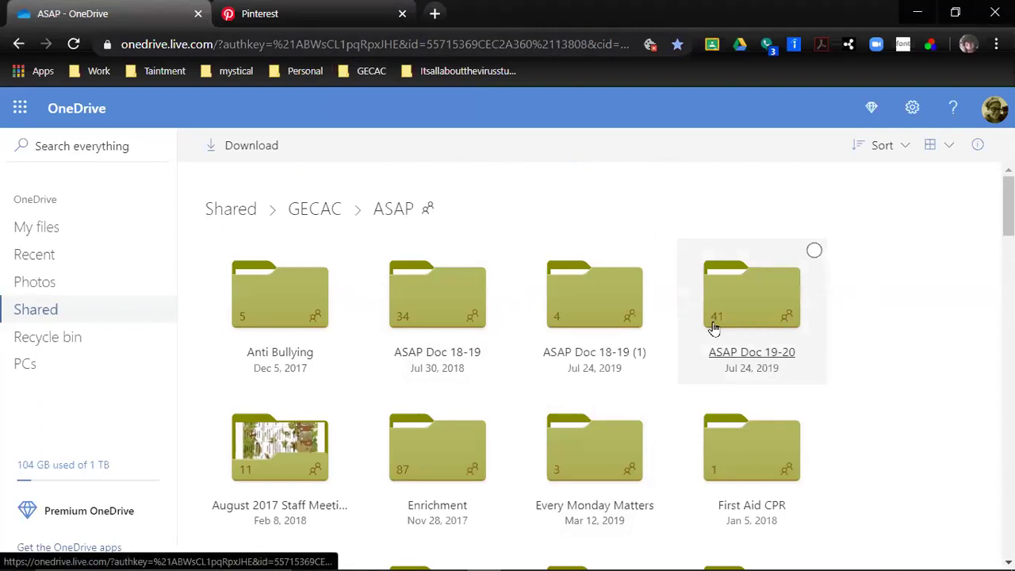
{"action": "left_click", "coordinate": [767, 319]}
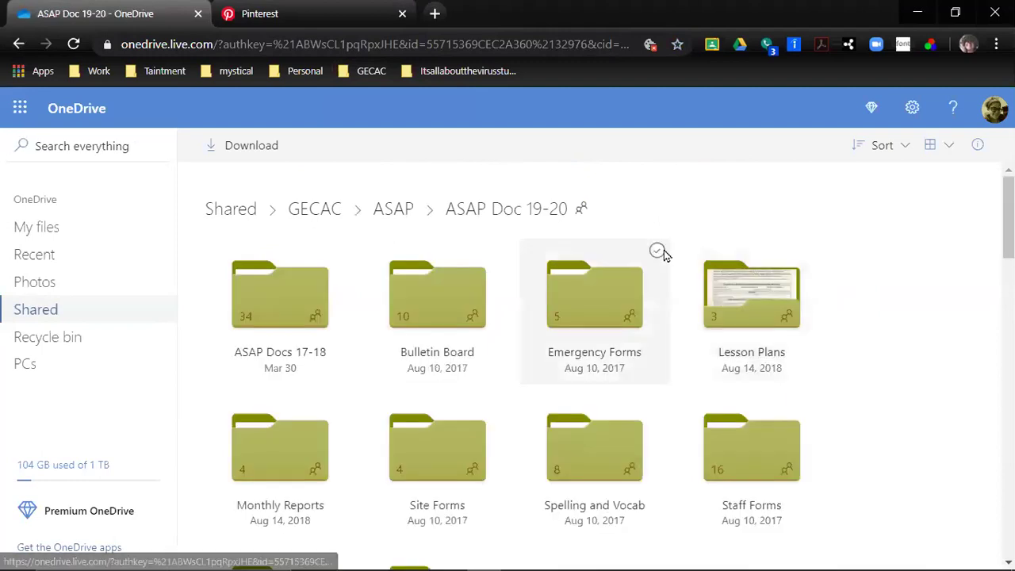
{"action": "scroll", "coordinate": [911, 349], "scroll_direction": "down", "scroll_amount": 1}
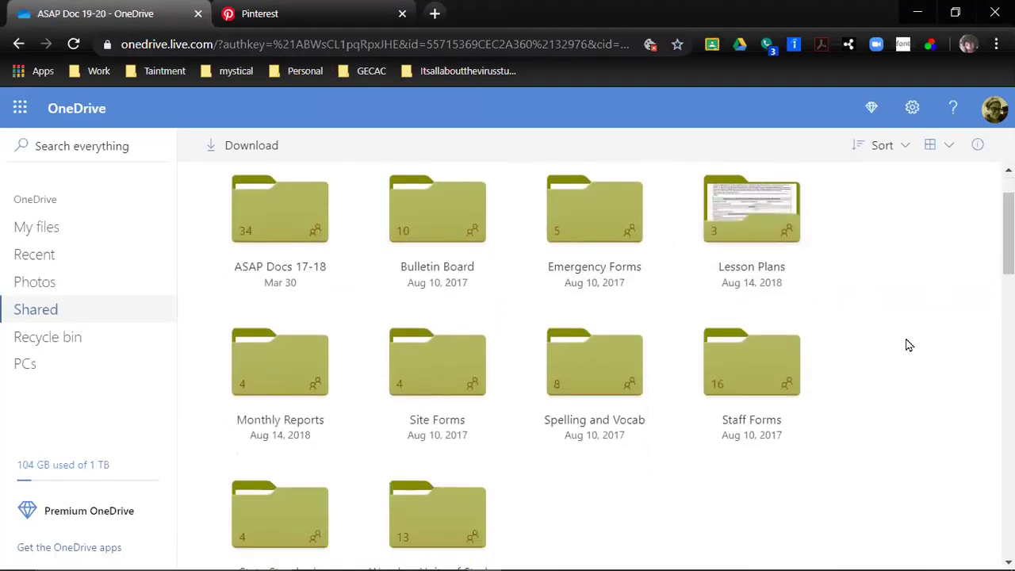
{"action": "scroll", "coordinate": [913, 335], "scroll_direction": "up", "scroll_amount": 1}
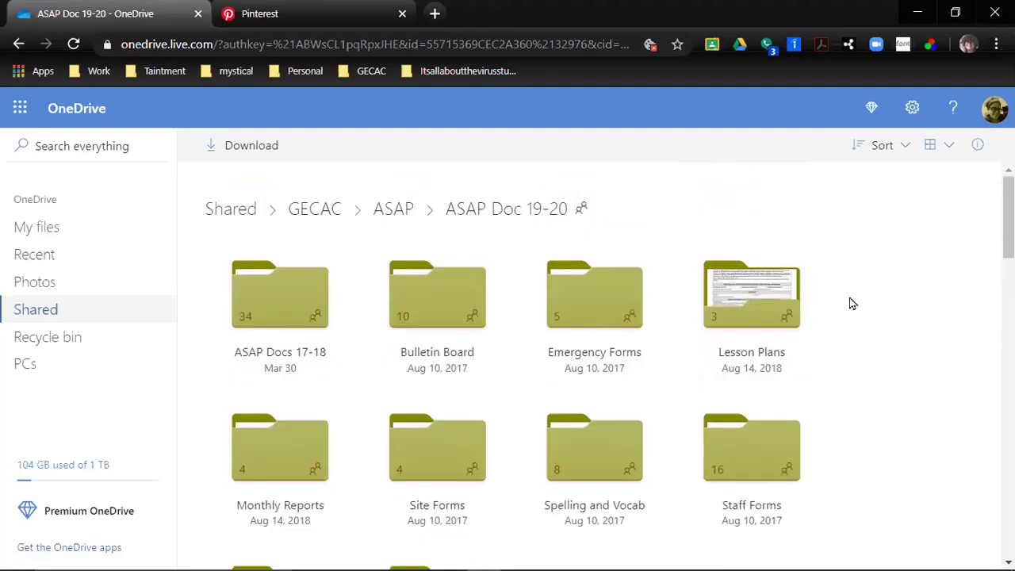
{"action": "left_click", "coordinate": [760, 291]}
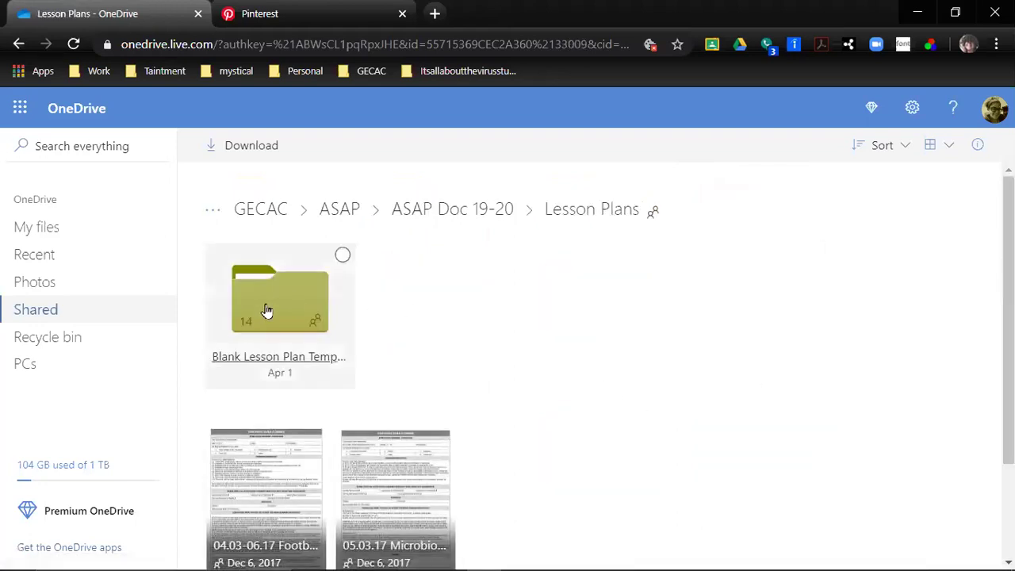
Step: Open the Blank Lesson Plan Templates folder and review GK Lesson Plan's extra document options
{"action": "left_click", "coordinate": [271, 312]}
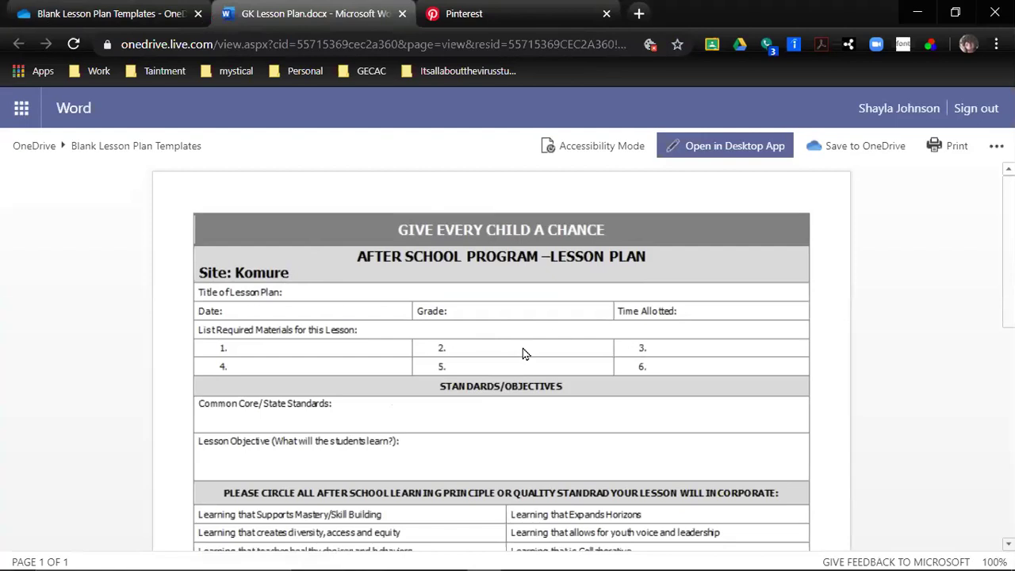
{"action": "left_click", "coordinate": [996, 146]}
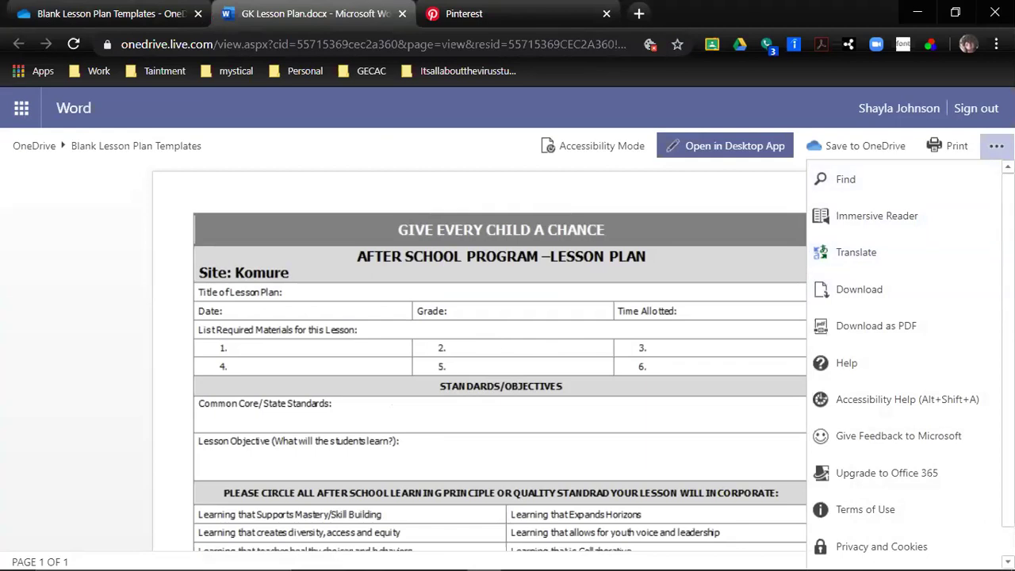
{"action": "left_click", "coordinate": [996, 146]}
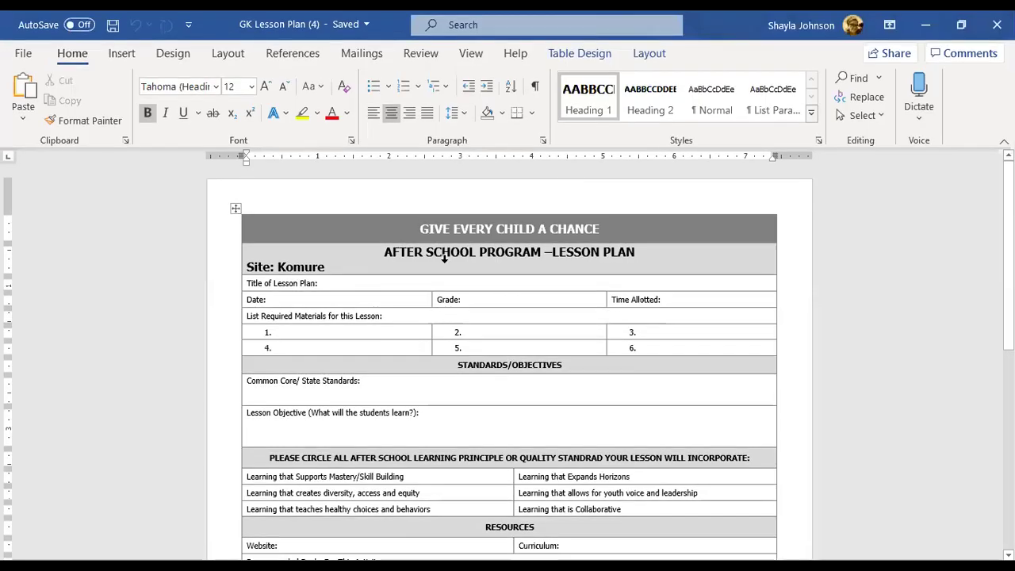
Step: Place the cursor after Title of Lesson Plan, look over the template, then return to the browser
{"action": "left_click", "coordinate": [389, 283]}
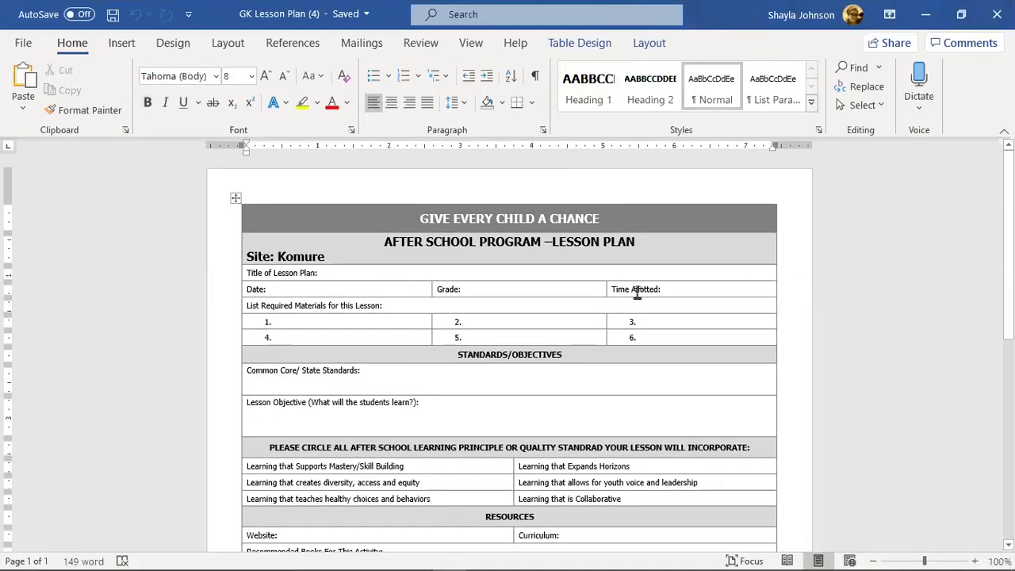
{"action": "scroll", "coordinate": [624, 318], "scroll_direction": "down", "scroll_amount": 3}
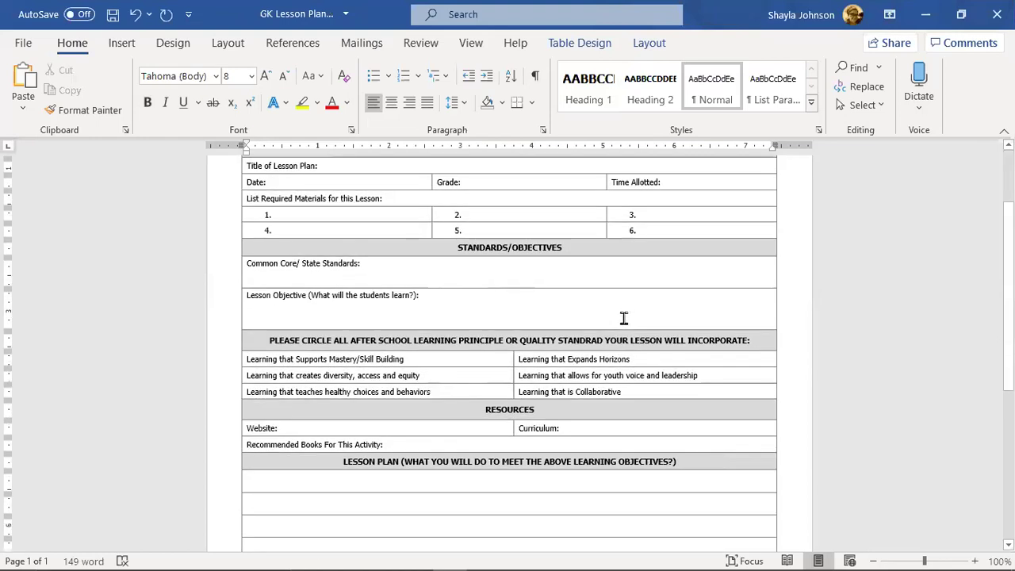
{"action": "scroll", "coordinate": [624, 318], "scroll_direction": "down", "scroll_amount": 3}
{"action": "scroll", "coordinate": [623, 319], "scroll_direction": "up", "scroll_amount": 5}
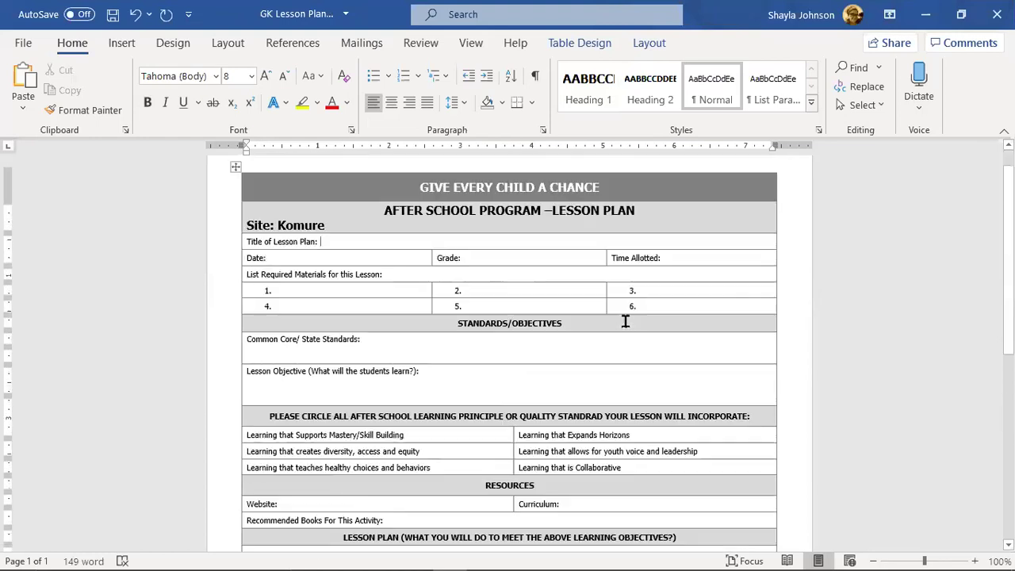
{"action": "scroll", "coordinate": [625, 320], "scroll_direction": "up", "scroll_amount": 1}
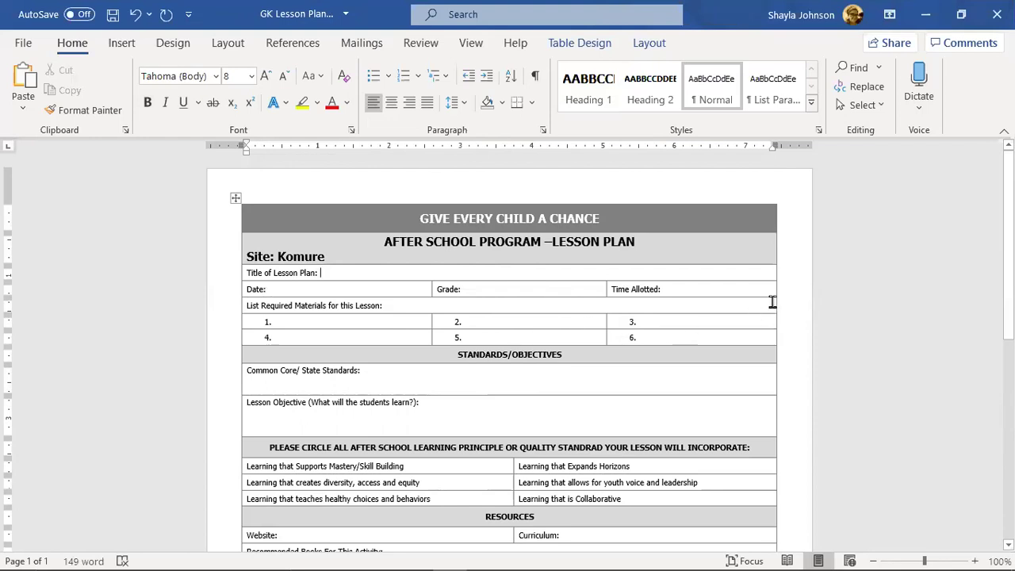
{"action": "left_click", "coordinate": [326, 271]}
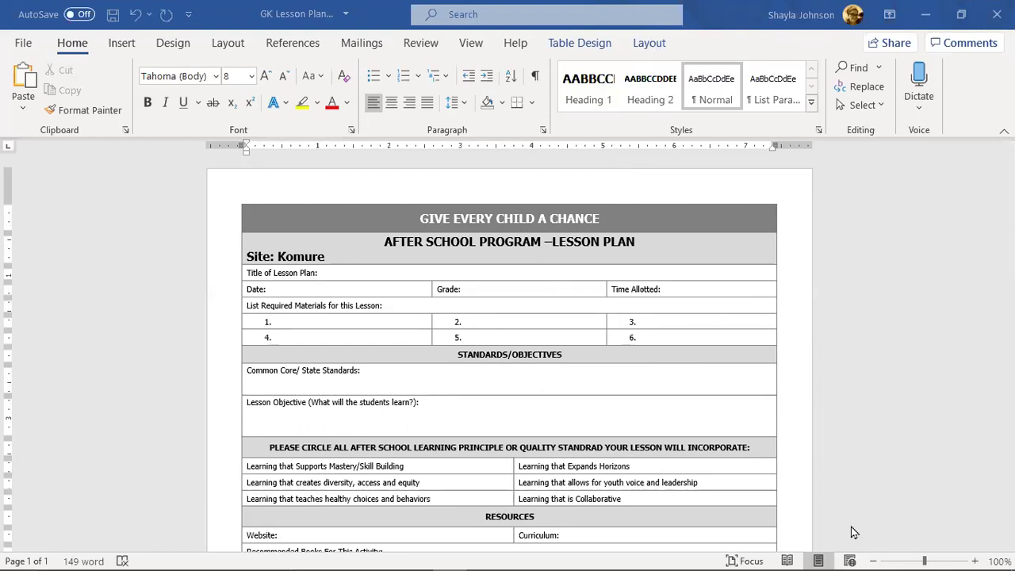
{"action": "key", "text": "alt+Tab"}
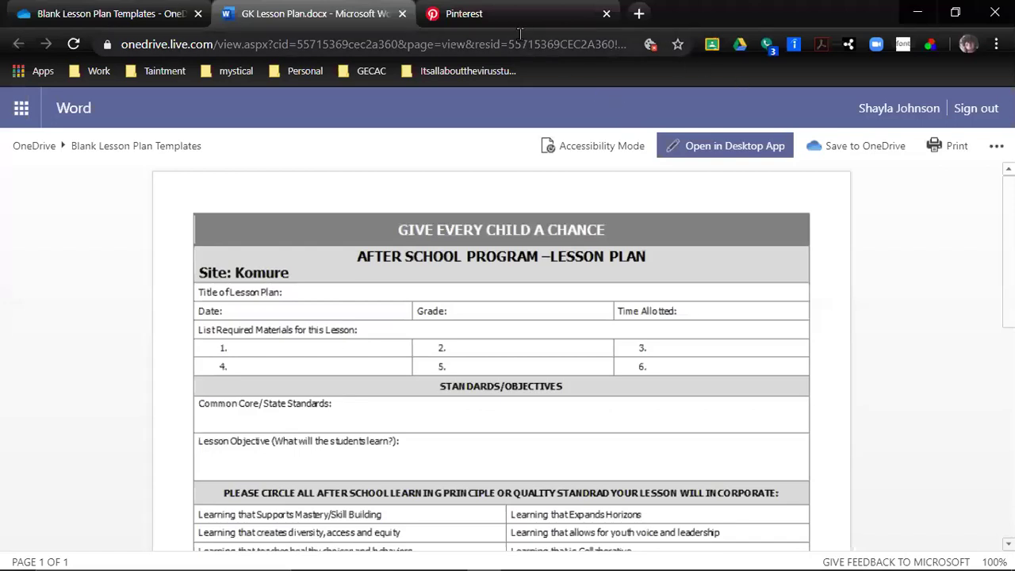
Step: On a maximized Pinterest tab, search 'gecac' and open the Give Every Child A Chance profile
{"action": "left_click", "coordinate": [955, 14]}
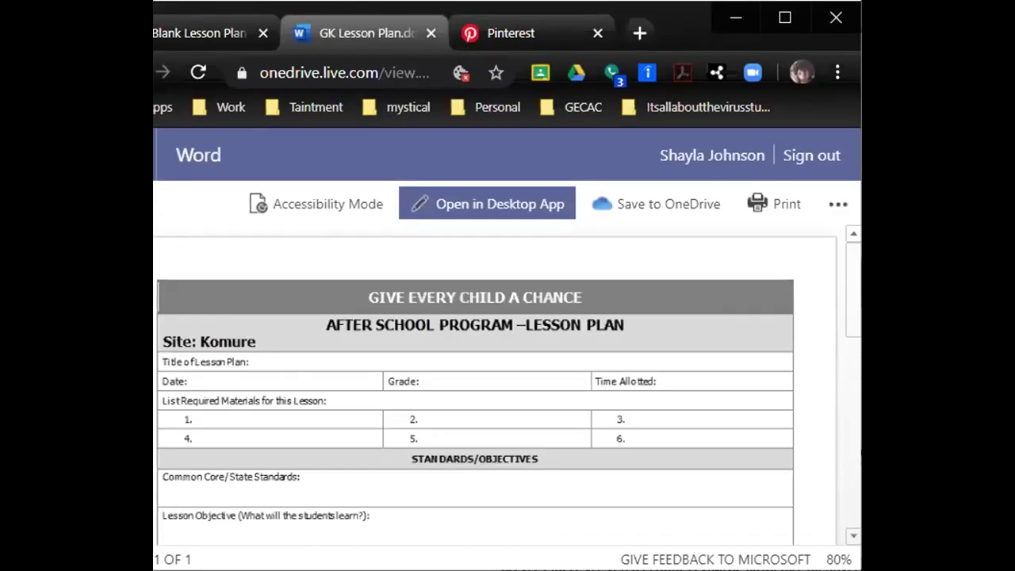
{"action": "left_click", "coordinate": [519, 34]}
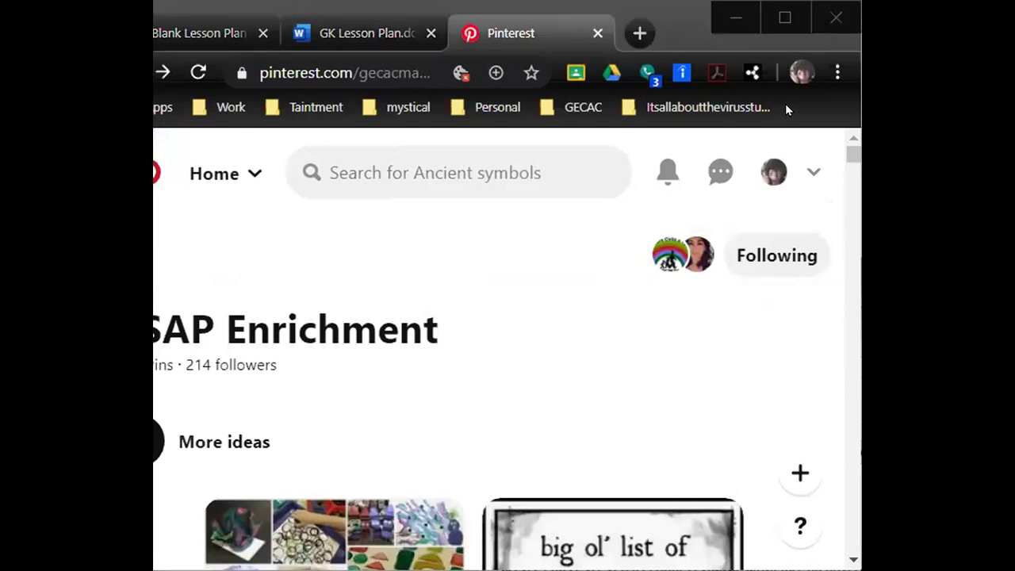
{"action": "left_click", "coordinate": [775, 25]}
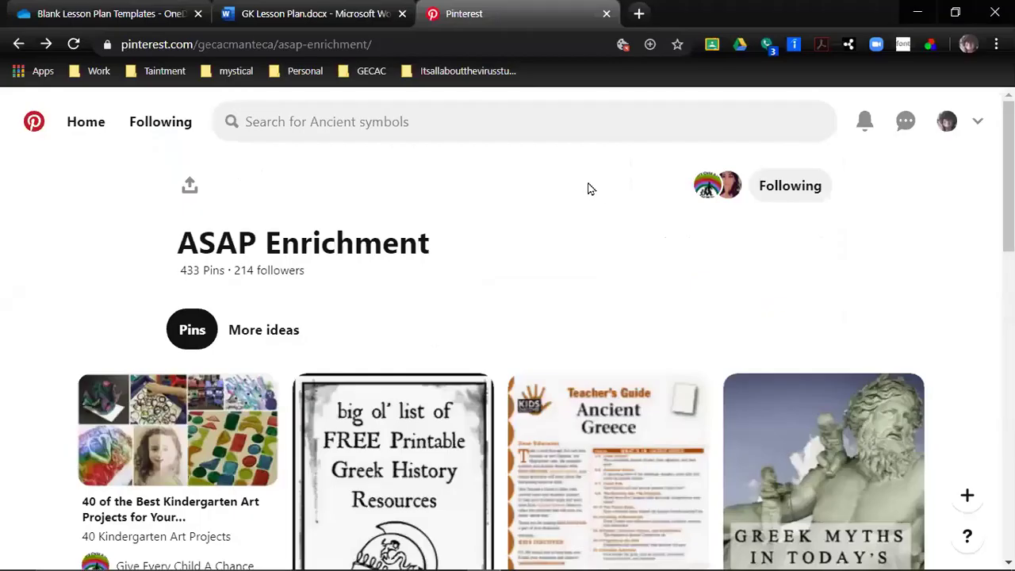
{"action": "left_click", "coordinate": [339, 121]}
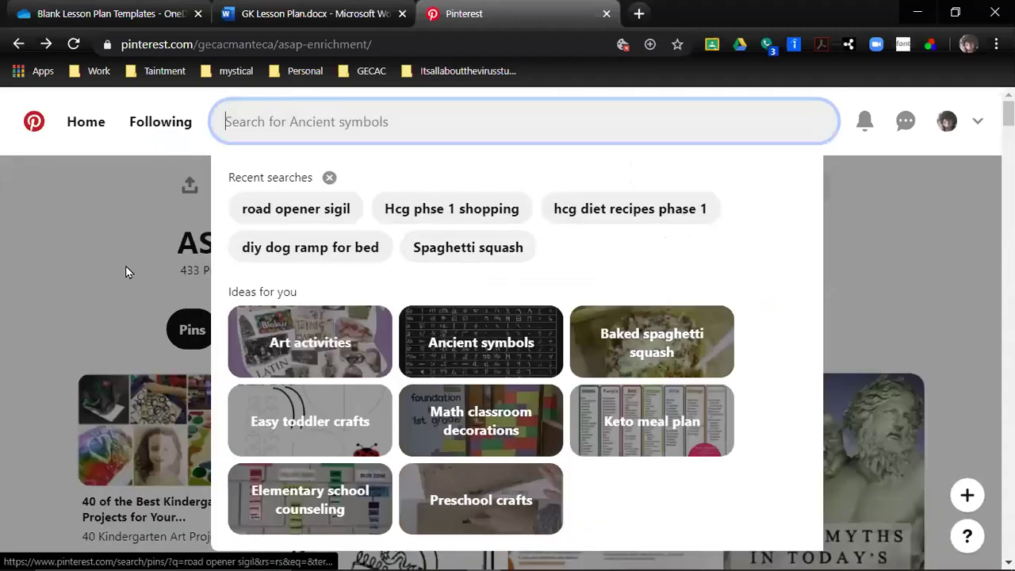
{"action": "type", "text": "gecac"}
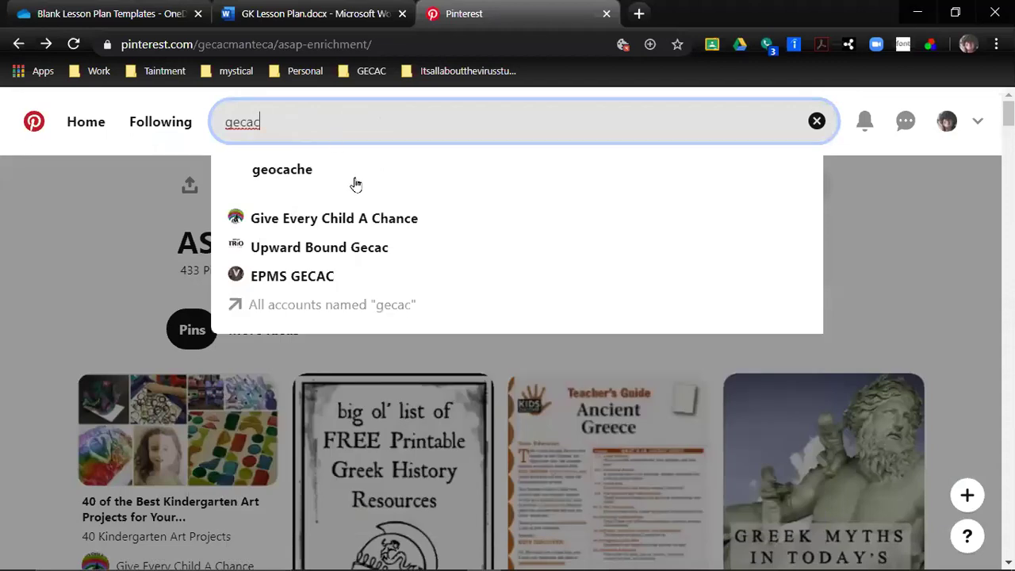
{"action": "left_click", "coordinate": [362, 219]}
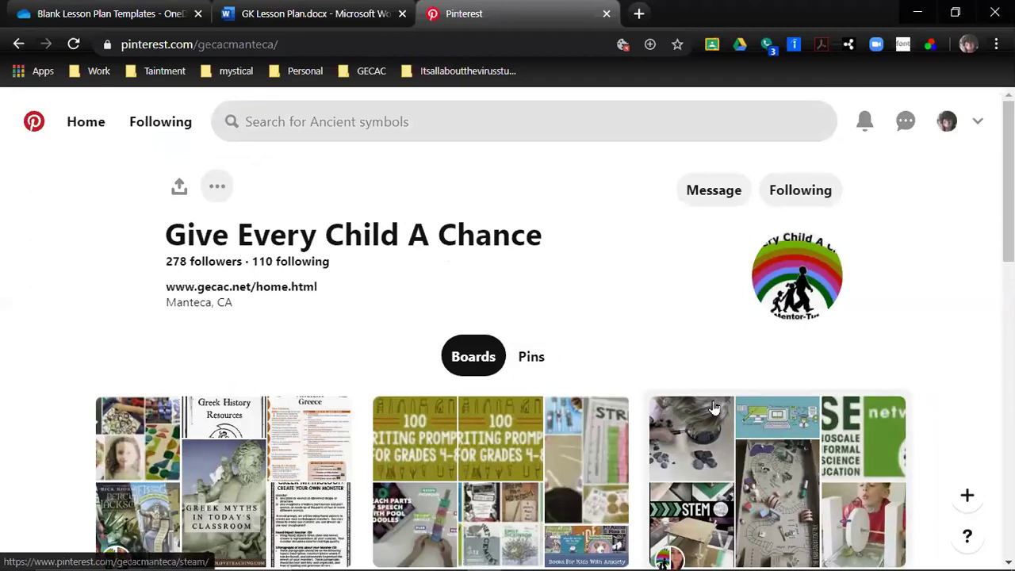
{"action": "scroll", "coordinate": [714, 406], "scroll_direction": "down", "scroll_amount": 1}
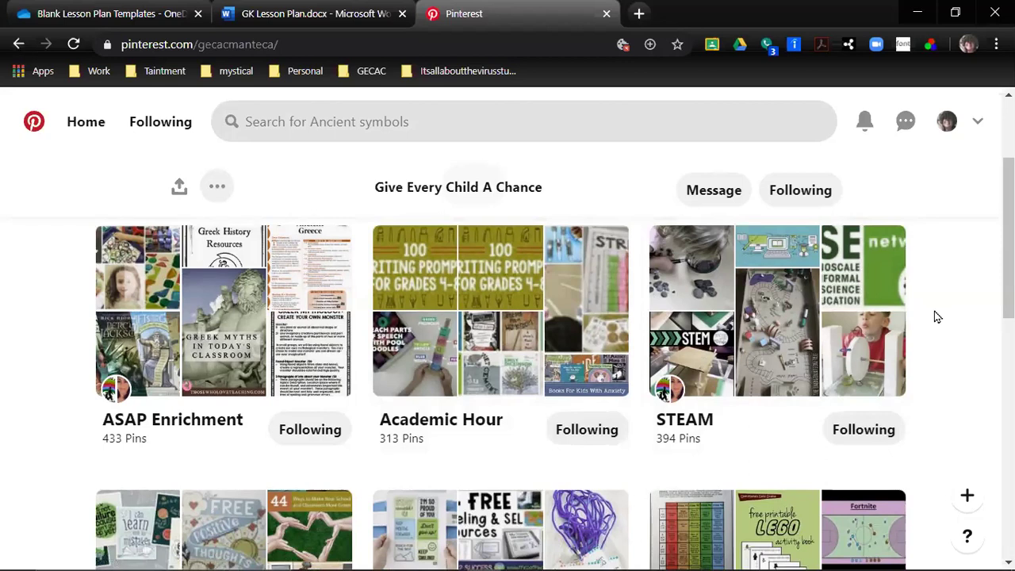
{"action": "scroll", "coordinate": [935, 316], "scroll_direction": "down", "scroll_amount": 1}
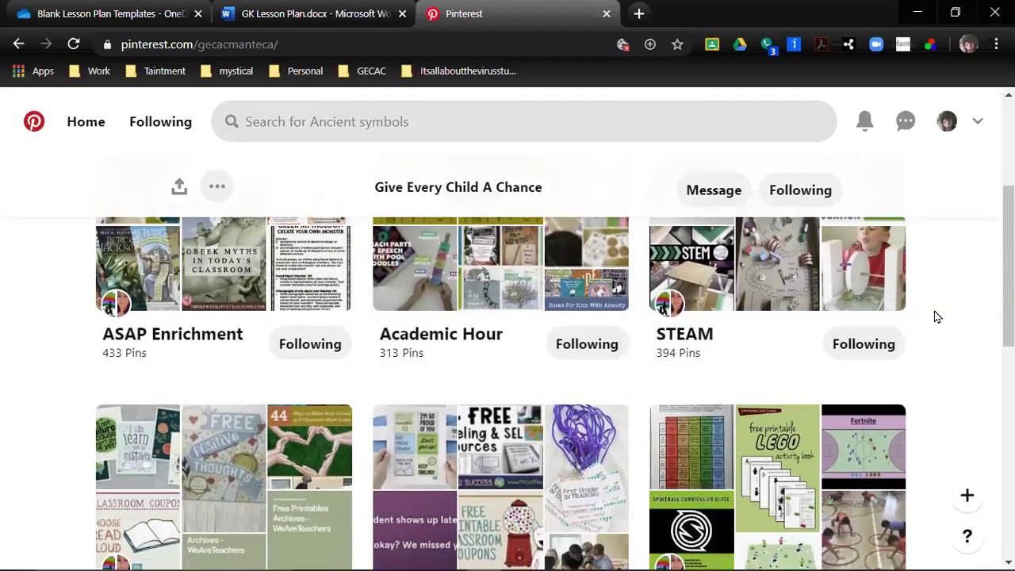
{"action": "scroll", "coordinate": [504, 385], "scroll_direction": "up", "scroll_amount": 2}
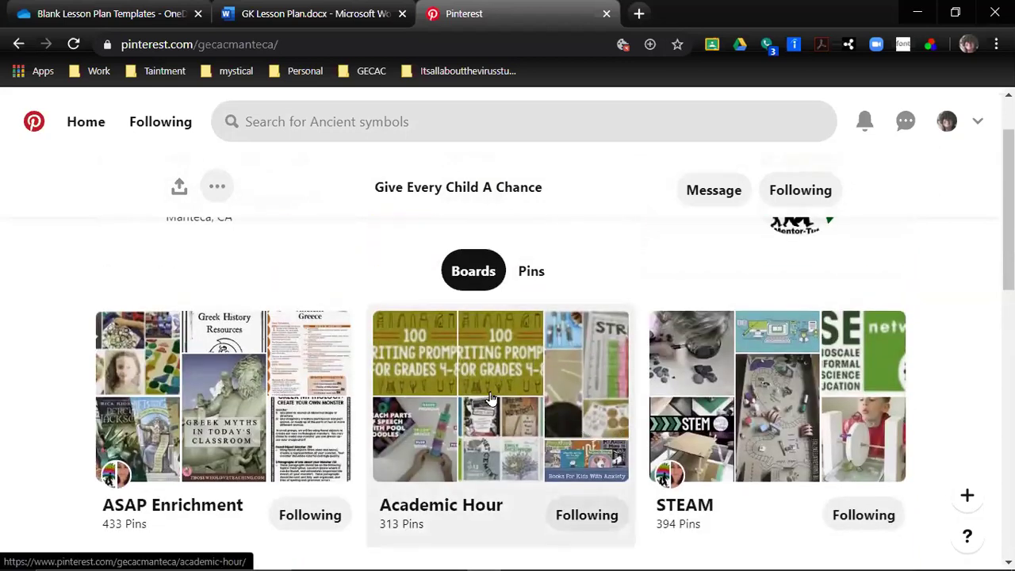
{"action": "scroll", "coordinate": [581, 424], "scroll_direction": "down", "scroll_amount": 1}
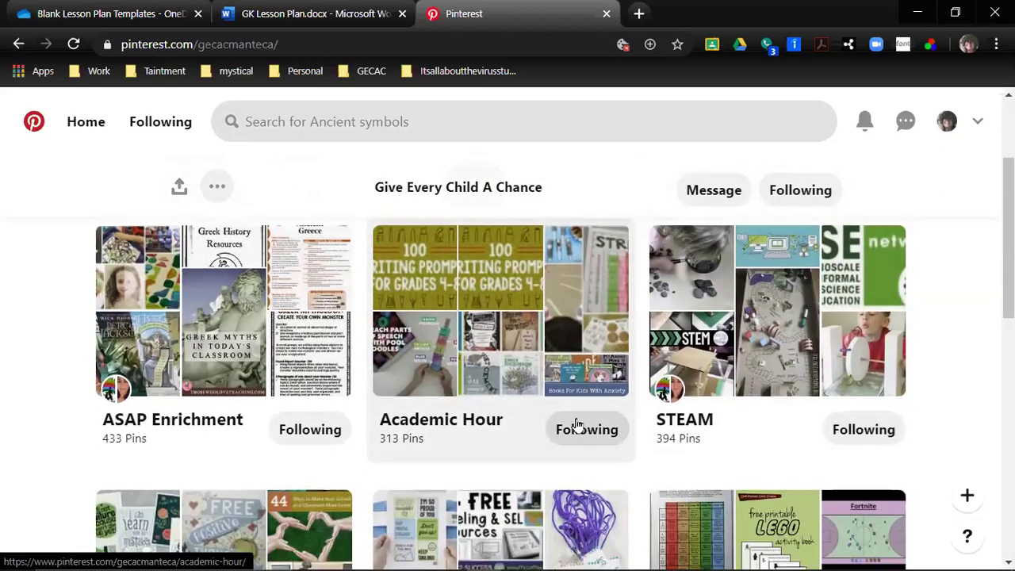
{"action": "scroll", "coordinate": [578, 424], "scroll_direction": "down", "scroll_amount": 2}
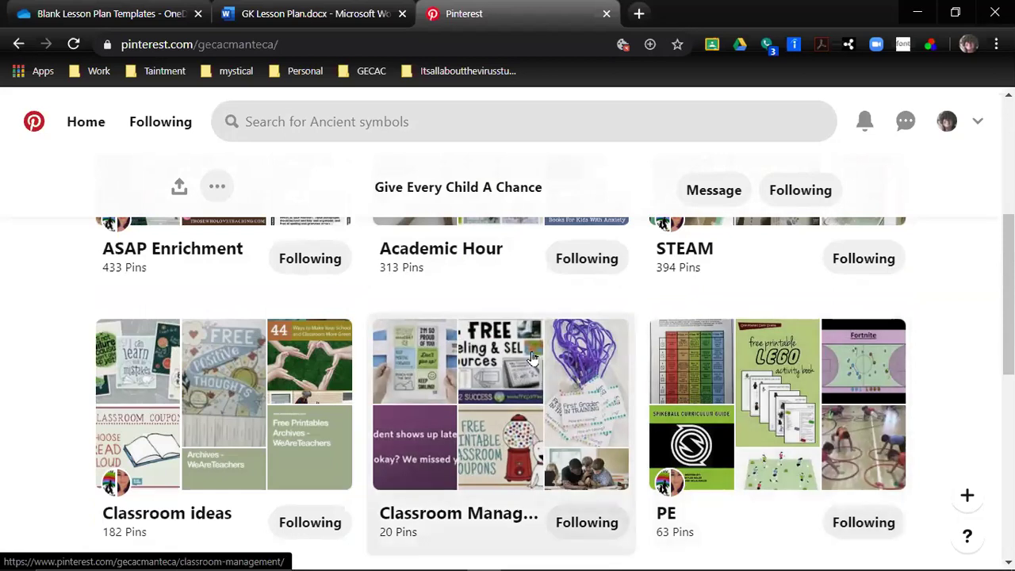
{"action": "scroll", "coordinate": [533, 358], "scroll_direction": "down", "scroll_amount": 4}
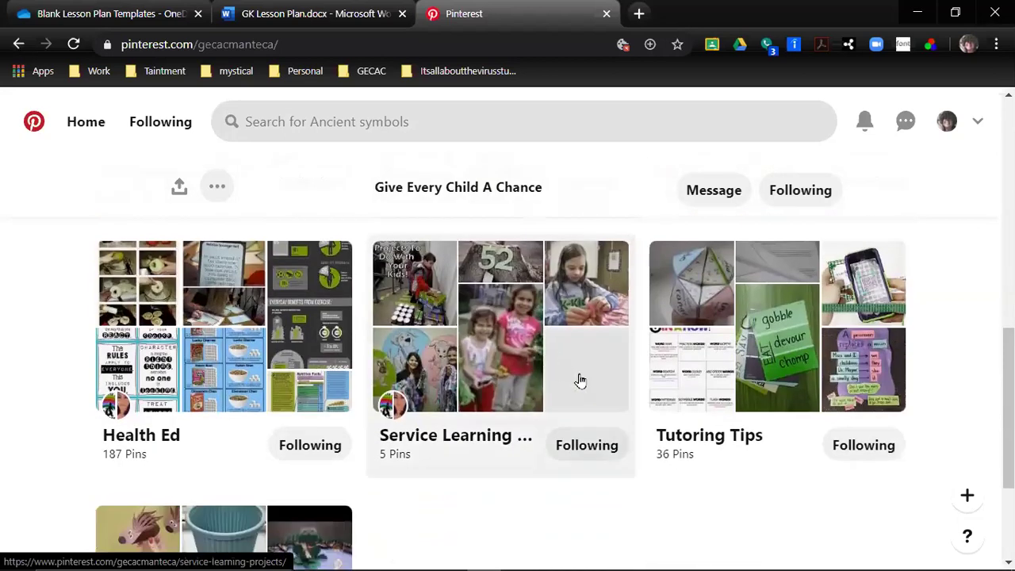
{"action": "scroll", "coordinate": [575, 381], "scroll_direction": "up", "scroll_amount": 5}
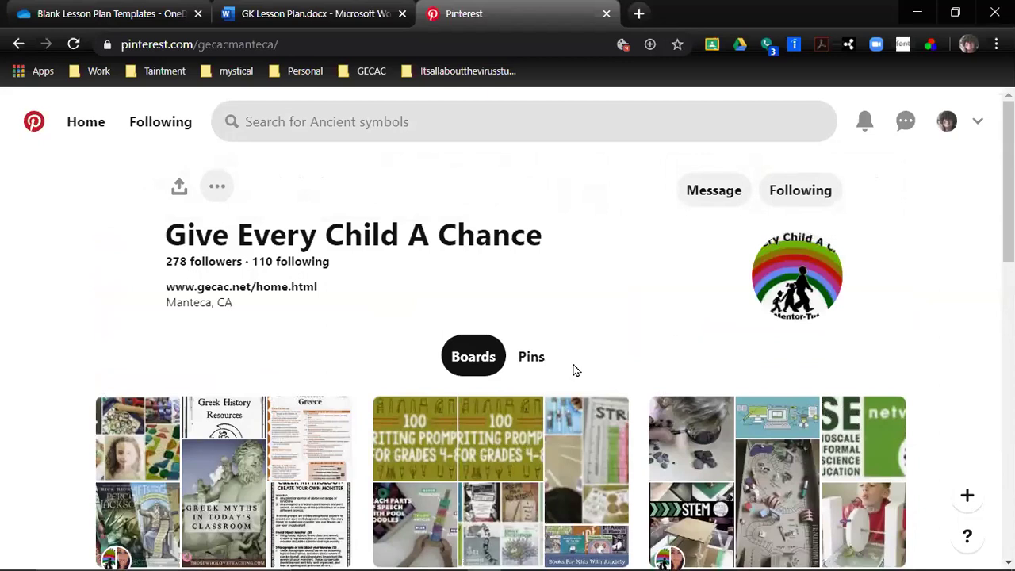
{"action": "scroll", "coordinate": [573, 369], "scroll_direction": "down", "scroll_amount": 1}
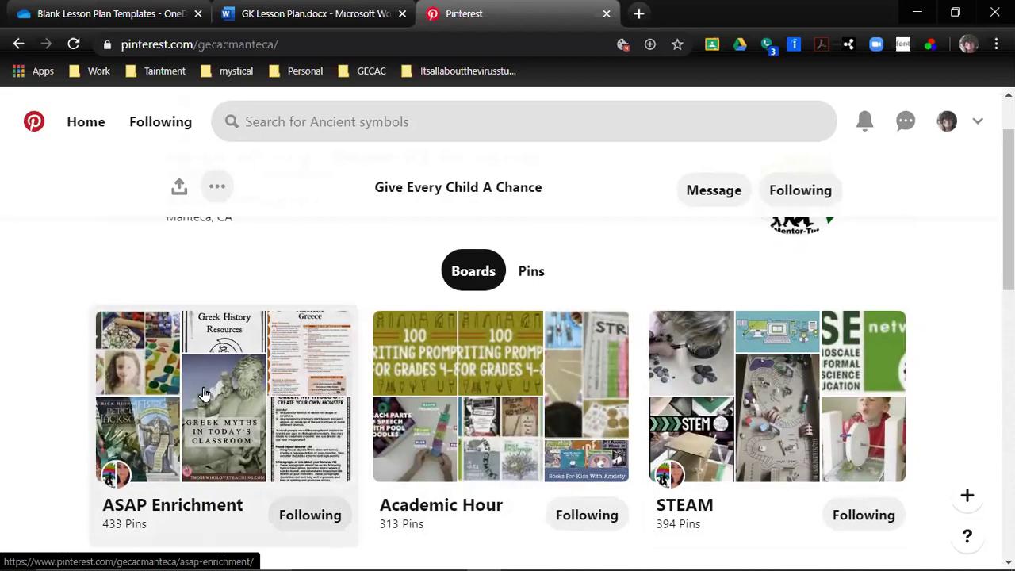
Step: Open the ASAP Enrichment board and scroll through its pins
{"action": "left_click", "coordinate": [204, 394]}
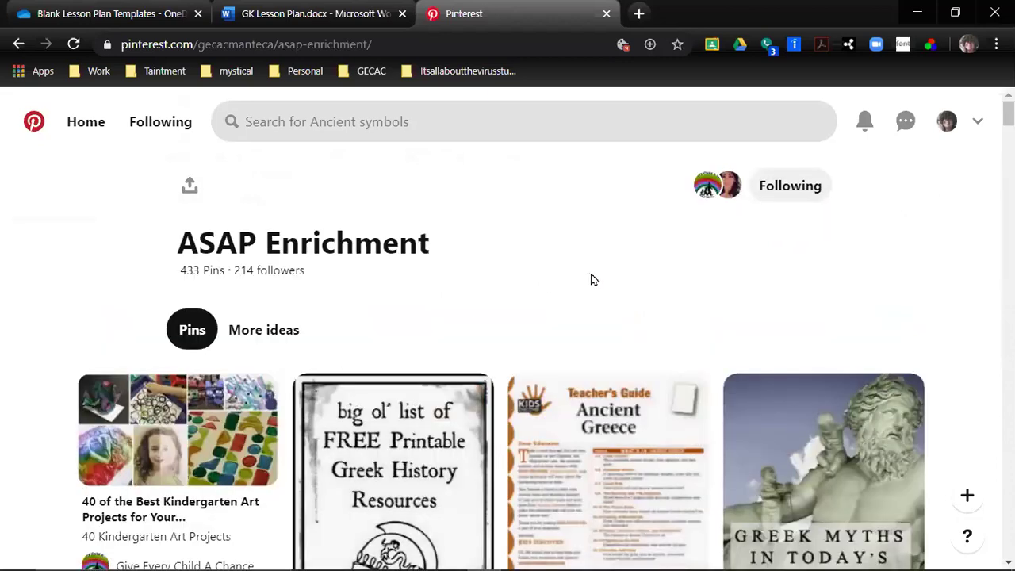
{"action": "scroll", "coordinate": [652, 320], "scroll_direction": "down", "scroll_amount": 2}
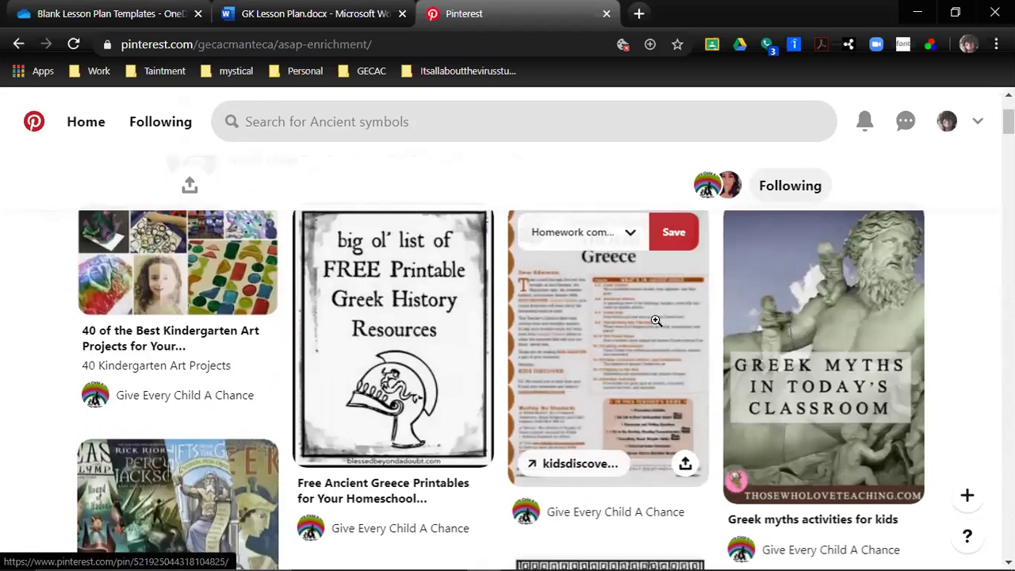
{"action": "scroll", "coordinate": [544, 389], "scroll_direction": "down", "scroll_amount": 3}
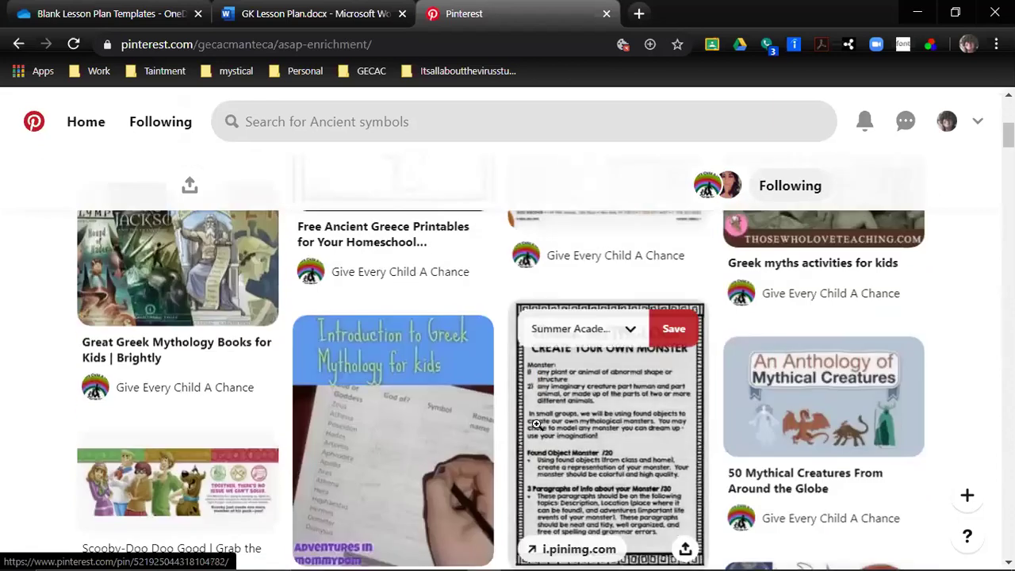
{"action": "scroll", "coordinate": [578, 402], "scroll_direction": "down", "scroll_amount": 3}
{"action": "scroll", "coordinate": [573, 405], "scroll_direction": "down", "scroll_amount": 1}
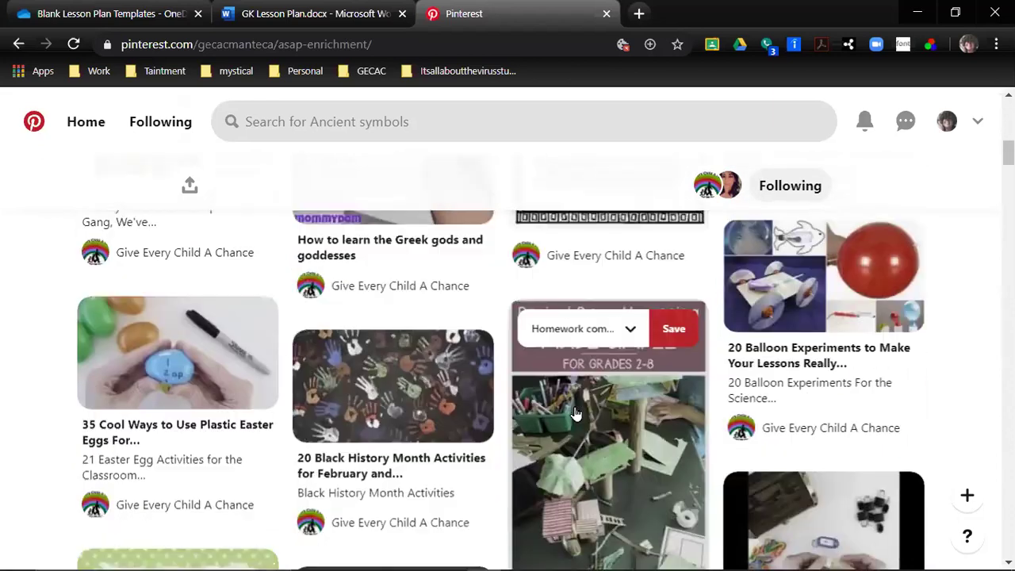
{"action": "scroll", "coordinate": [573, 406], "scroll_direction": "down", "scroll_amount": 1}
{"action": "scroll", "coordinate": [573, 405], "scroll_direction": "down", "scroll_amount": 1}
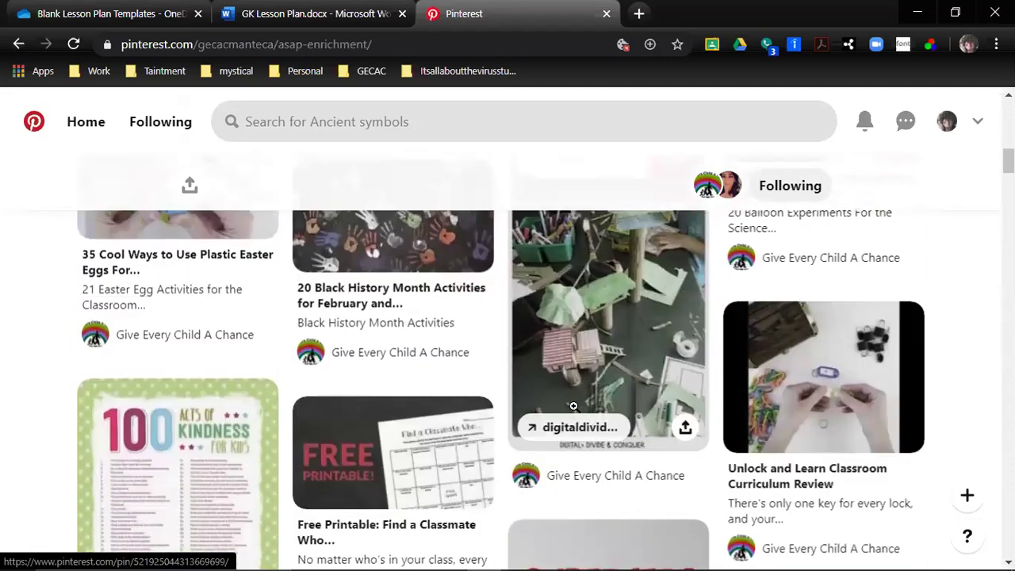
{"action": "scroll", "coordinate": [573, 406], "scroll_direction": "down", "scroll_amount": 2}
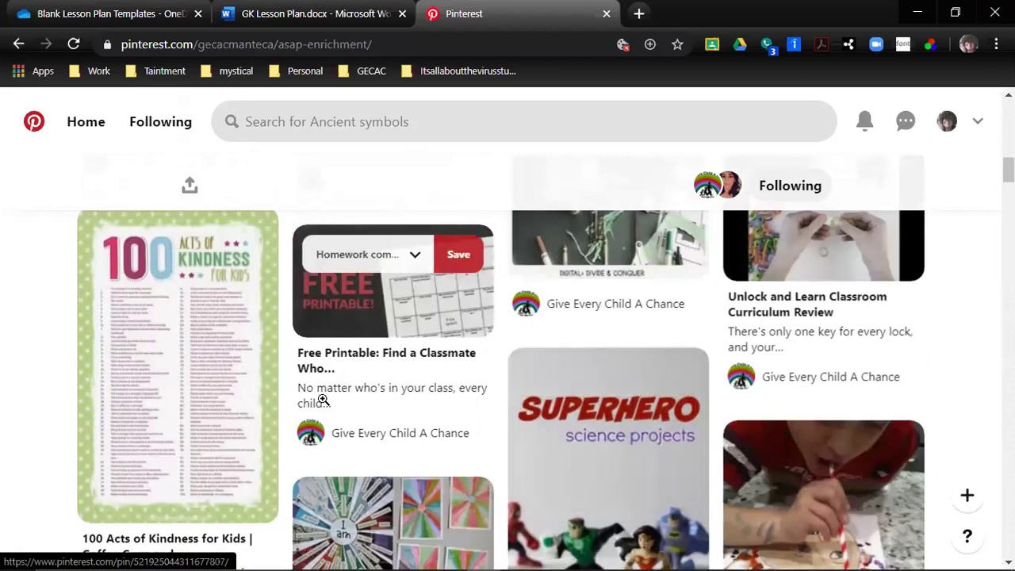
{"action": "scroll", "coordinate": [484, 425], "scroll_direction": "down", "scroll_amount": 4}
{"action": "scroll", "coordinate": [482, 425], "scroll_direction": "down", "scroll_amount": 2}
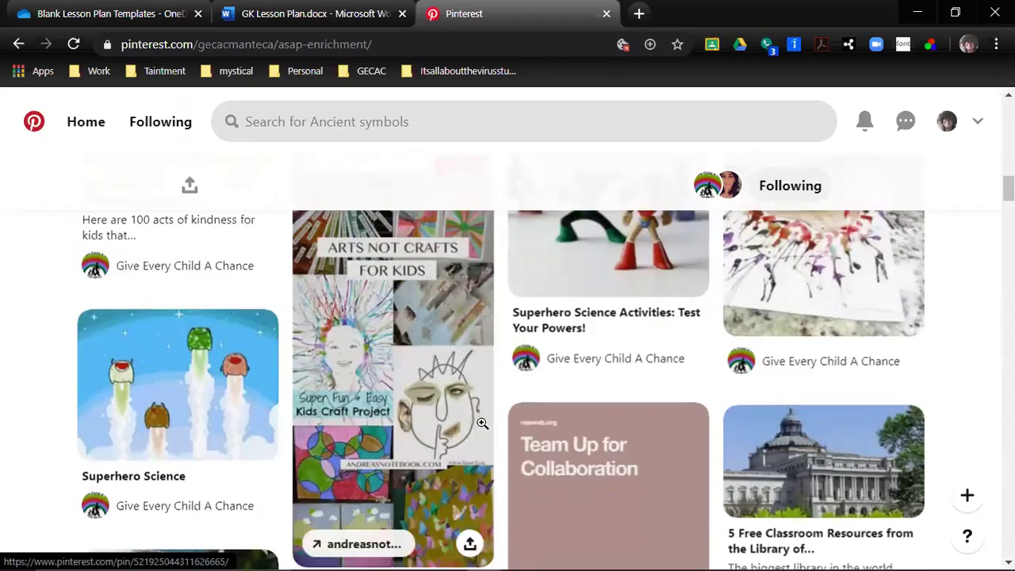
{"action": "scroll", "coordinate": [415, 390], "scroll_direction": "up", "scroll_amount": 2}
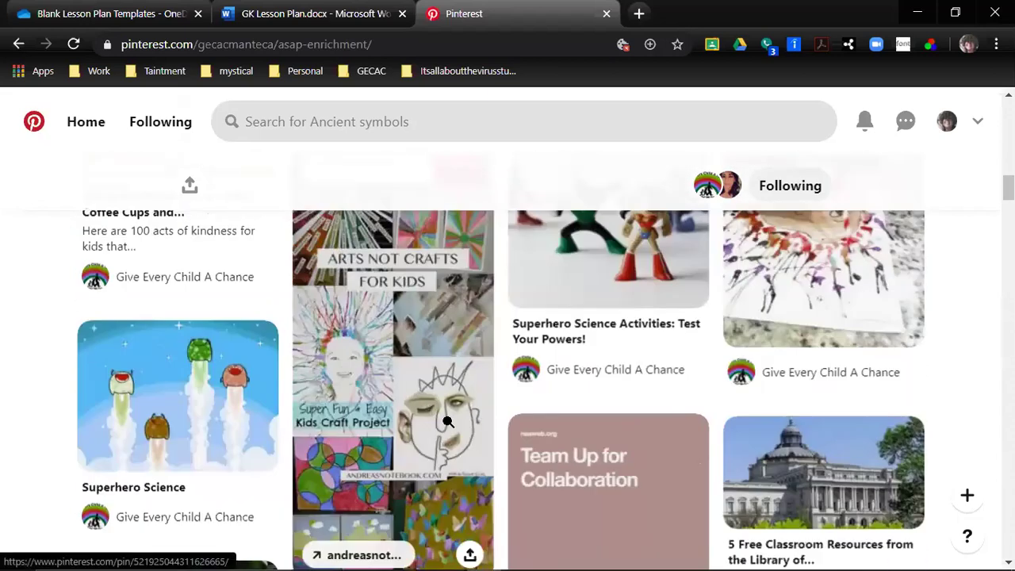
{"action": "scroll", "coordinate": [448, 422], "scroll_direction": "down", "scroll_amount": 3}
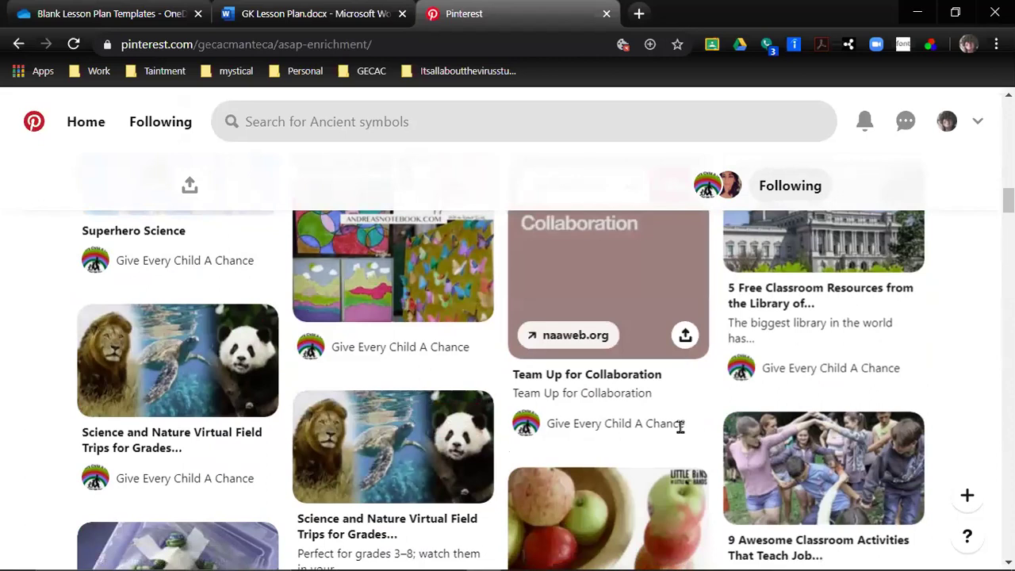
{"action": "scroll", "coordinate": [680, 432], "scroll_direction": "down", "scroll_amount": 3}
{"action": "scroll", "coordinate": [680, 423], "scroll_direction": "down", "scroll_amount": 2}
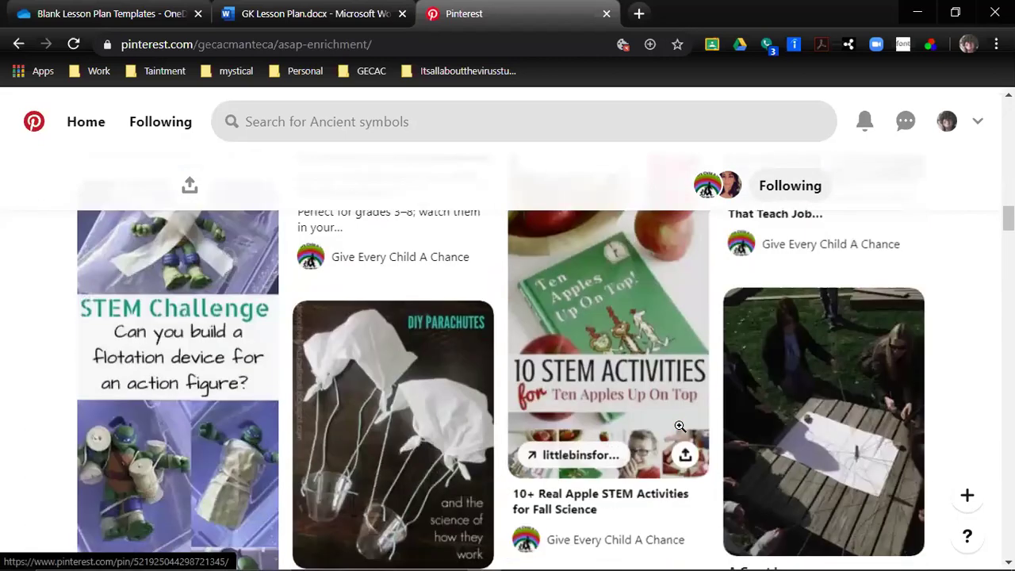
{"action": "scroll", "coordinate": [682, 436], "scroll_direction": "down", "scroll_amount": 2}
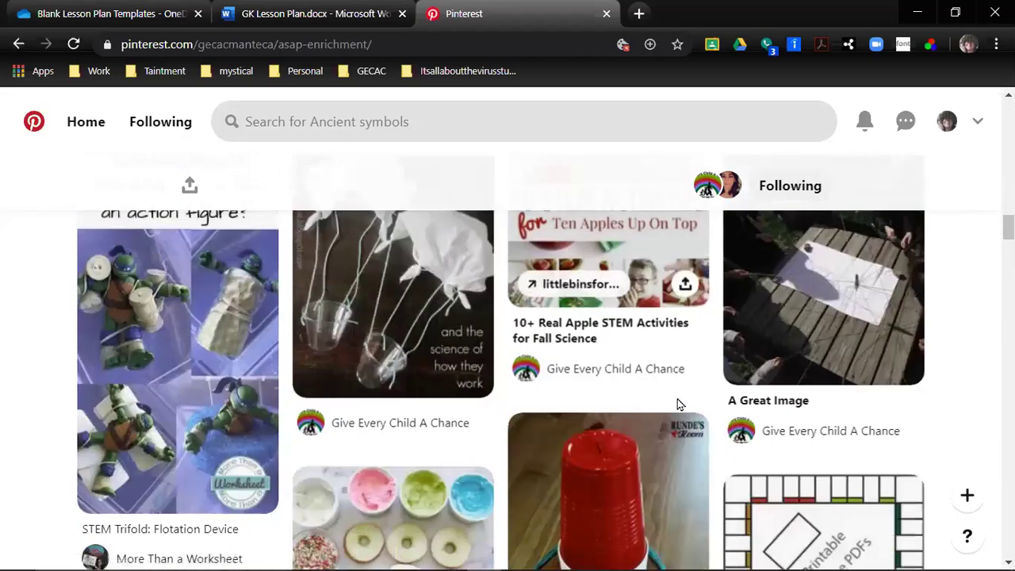
{"action": "scroll", "coordinate": [678, 408], "scroll_direction": "down", "scroll_amount": 3}
{"action": "scroll", "coordinate": [676, 416], "scroll_direction": "down", "scroll_amount": 5}
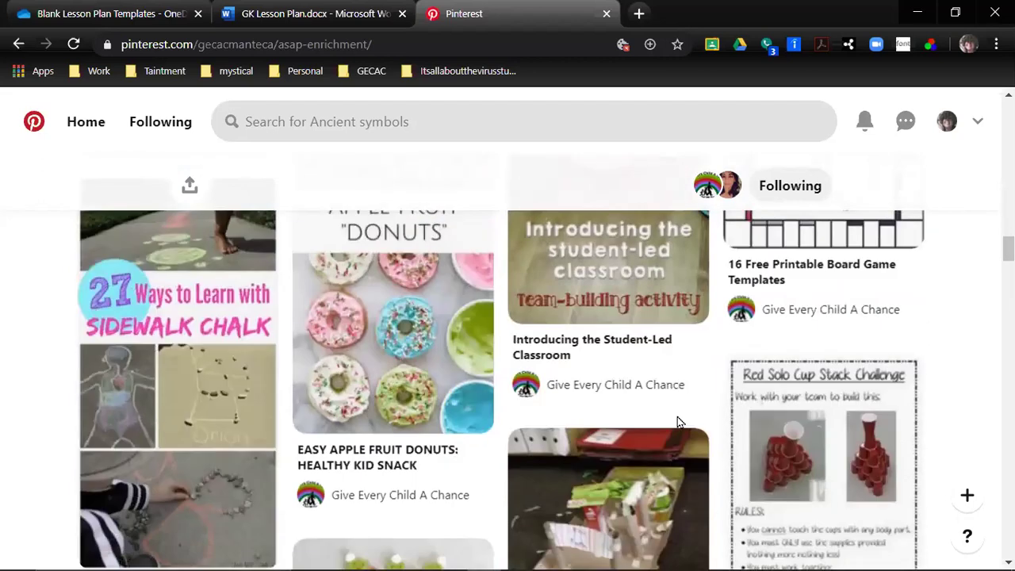
{"action": "scroll", "coordinate": [676, 424], "scroll_direction": "down", "scroll_amount": 1}
{"action": "scroll", "coordinate": [444, 396], "scroll_direction": "down", "scroll_amount": 4}
{"action": "scroll", "coordinate": [493, 437], "scroll_direction": "down", "scroll_amount": 10}
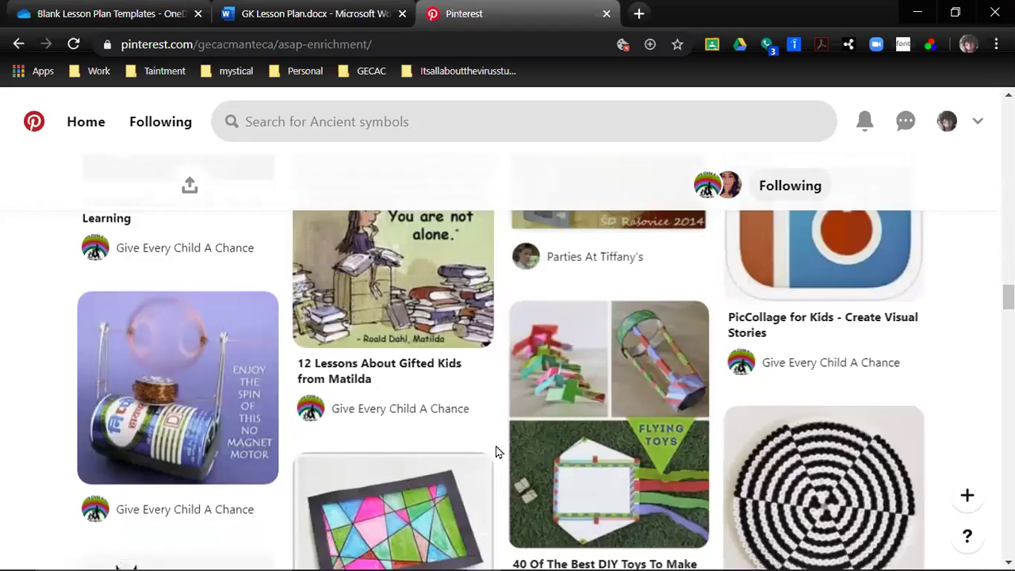
{"action": "scroll", "coordinate": [496, 448], "scroll_direction": "down", "scroll_amount": 8}
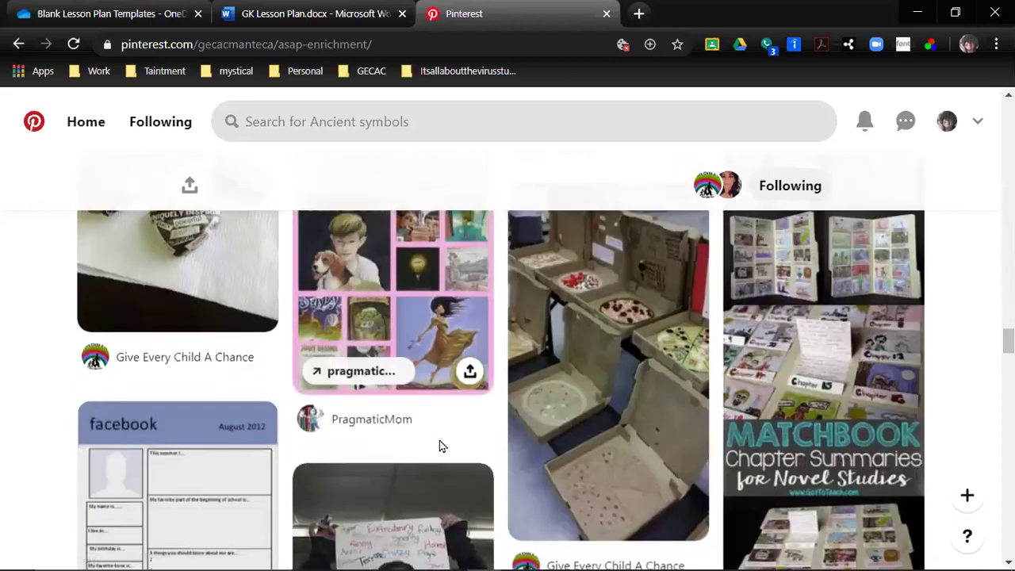
{"action": "scroll", "coordinate": [438, 439], "scroll_direction": "down", "scroll_amount": 8}
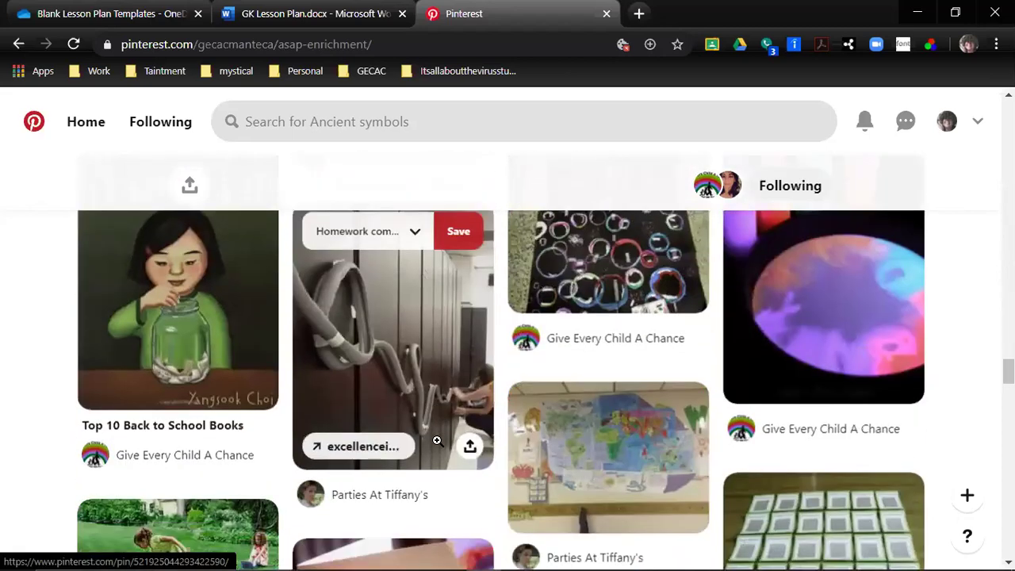
{"action": "scroll", "coordinate": [436, 448], "scroll_direction": "down", "scroll_amount": 10}
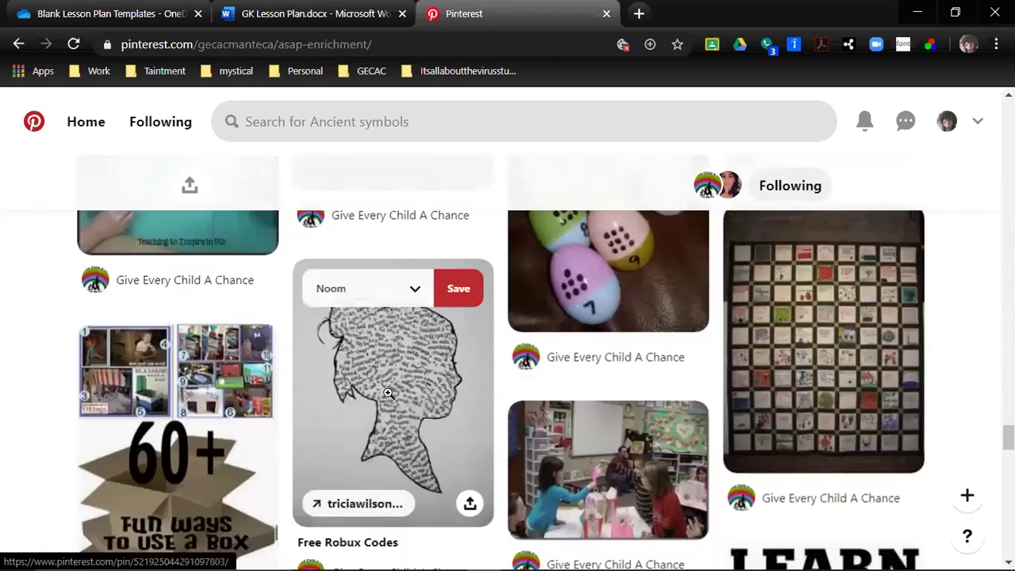
Step: Open the Free Robux Codes silhouette pin and browse its similar pins to DIY Family Silhouette Art
{"action": "left_click", "coordinate": [388, 392]}
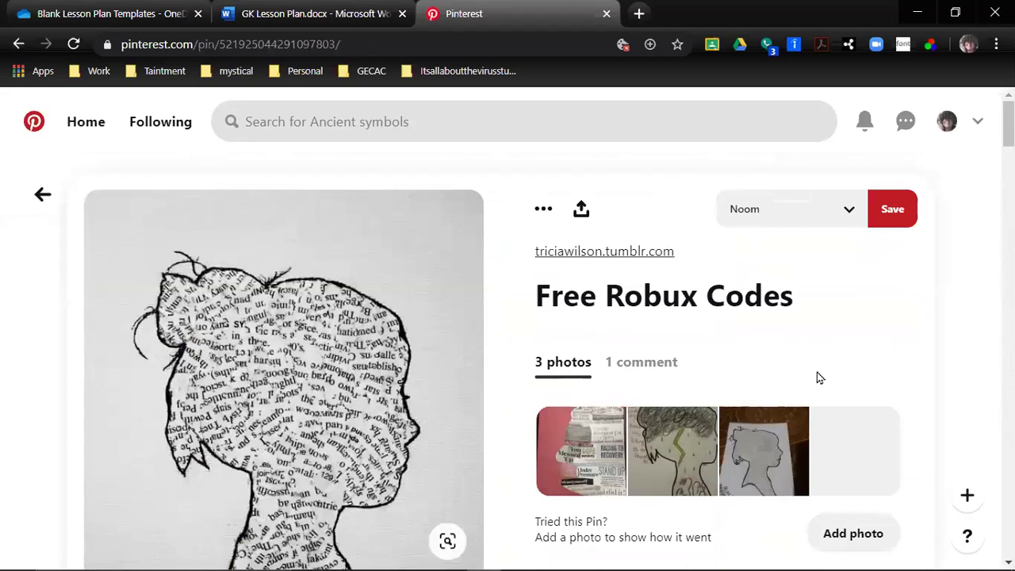
{"action": "scroll", "coordinate": [818, 377], "scroll_direction": "down", "scroll_amount": 2}
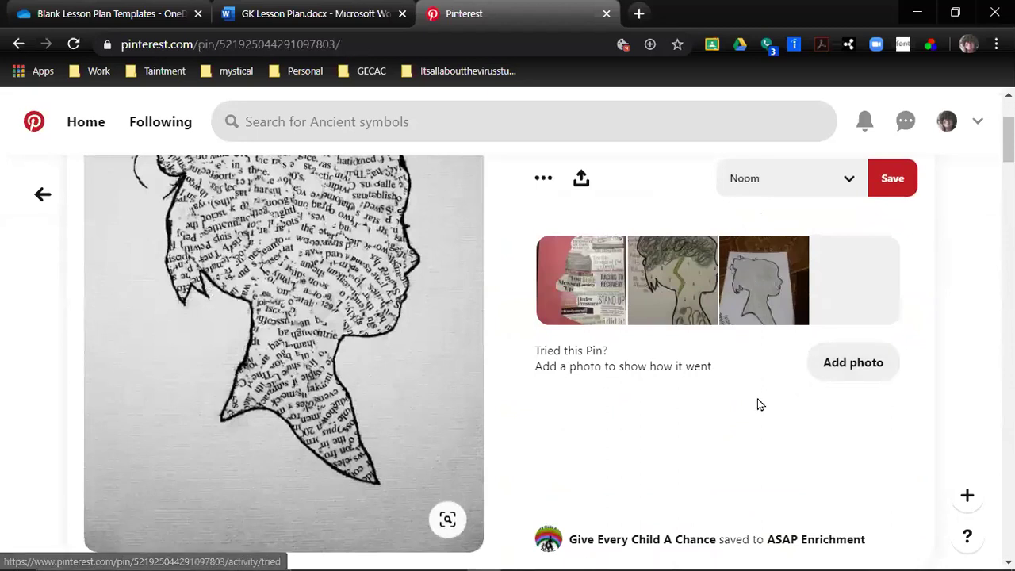
{"action": "scroll", "coordinate": [757, 406], "scroll_direction": "down", "scroll_amount": 1}
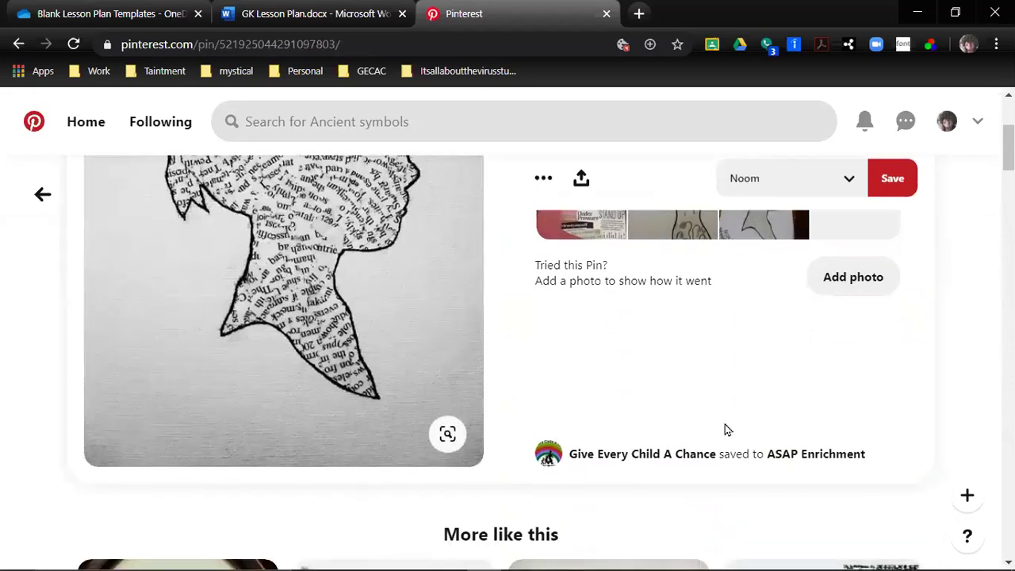
{"action": "scroll", "coordinate": [725, 424], "scroll_direction": "down", "scroll_amount": 2}
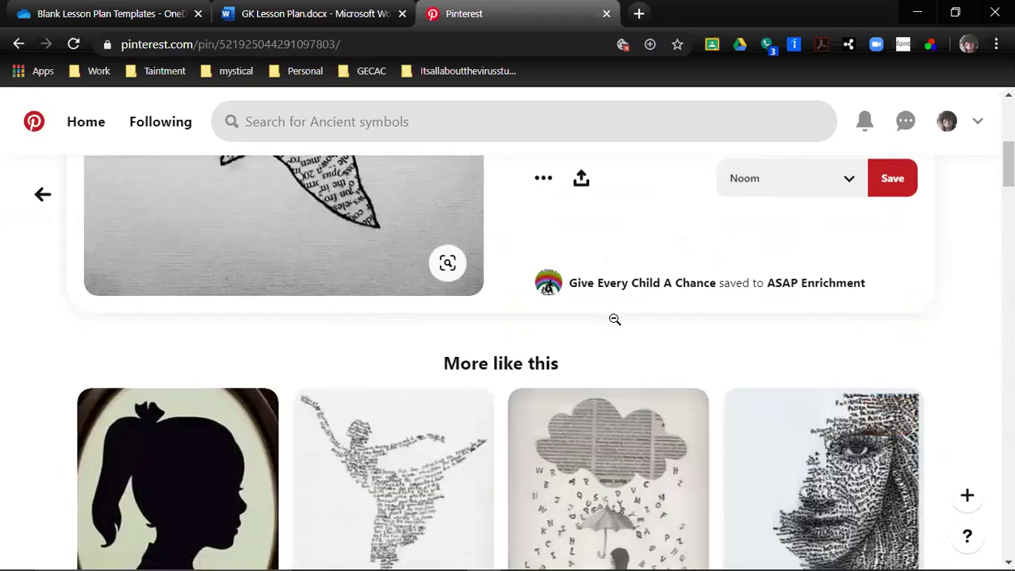
{"action": "scroll", "coordinate": [789, 358], "scroll_direction": "down", "scroll_amount": 1}
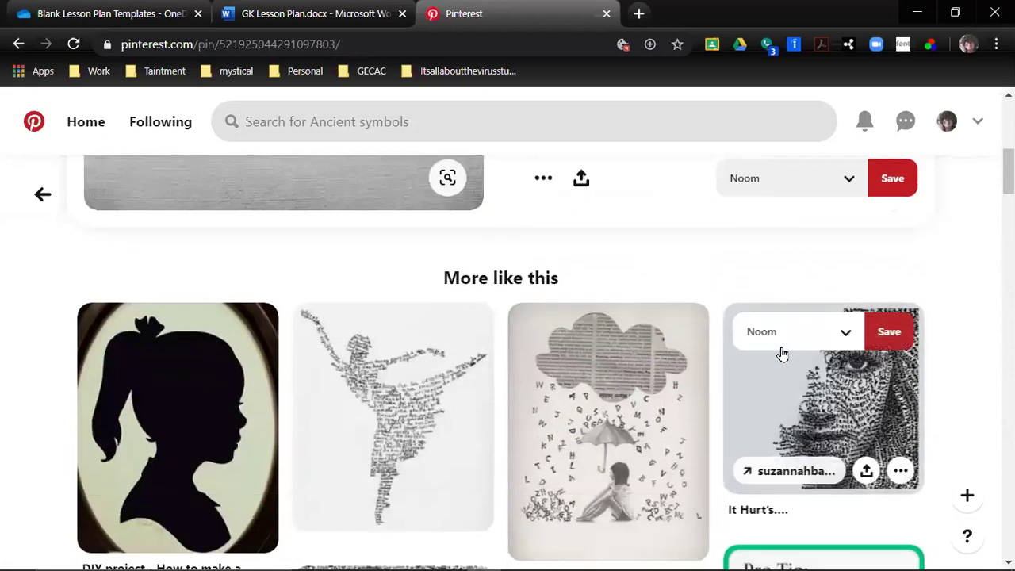
{"action": "scroll", "coordinate": [699, 446], "scroll_direction": "down", "scroll_amount": 2}
{"action": "scroll", "coordinate": [396, 431], "scroll_direction": "down", "scroll_amount": 2}
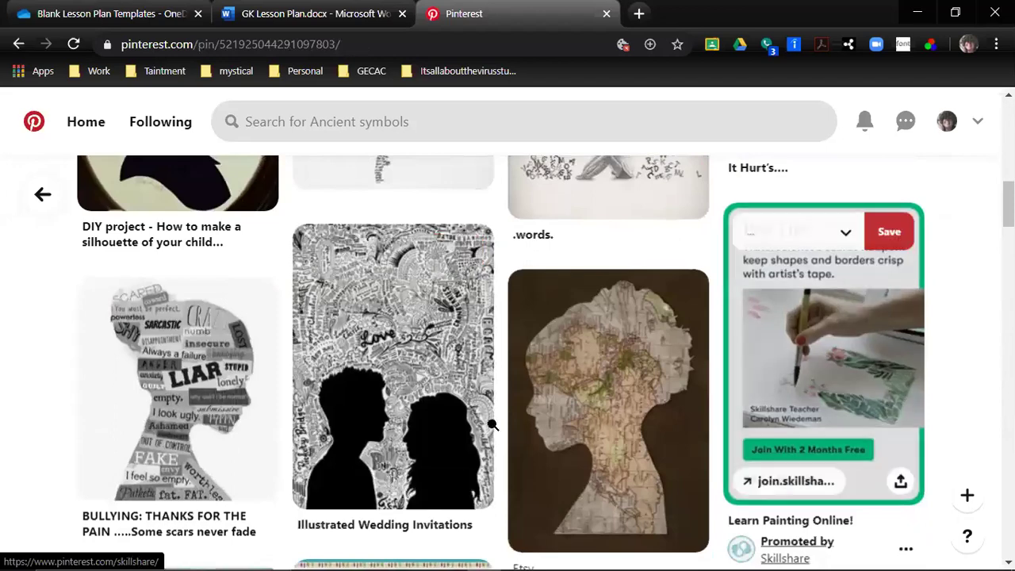
{"action": "scroll", "coordinate": [317, 428], "scroll_direction": "down", "scroll_amount": 2}
{"action": "scroll", "coordinate": [309, 435], "scroll_direction": "down", "scroll_amount": 10}
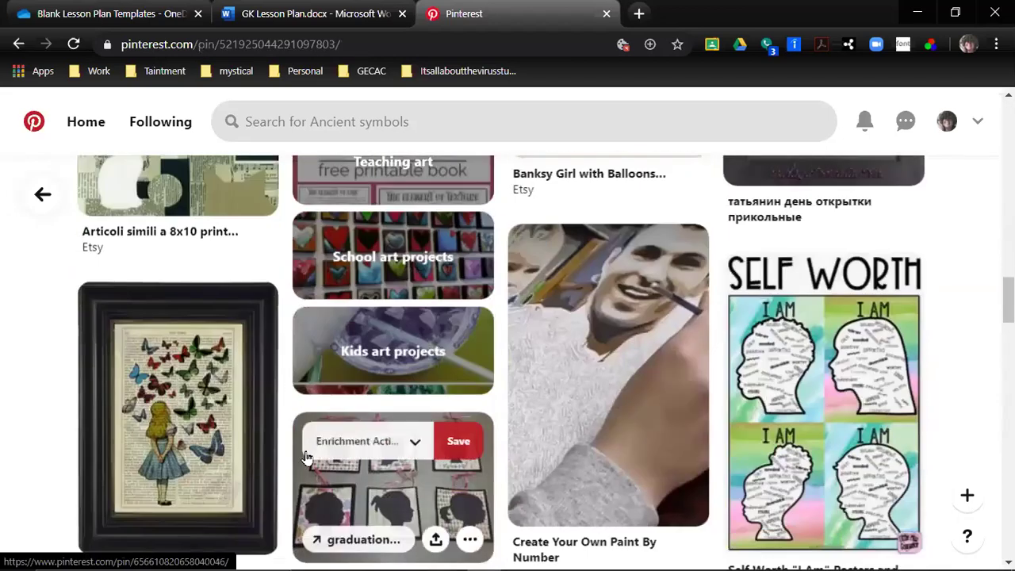
{"action": "scroll", "coordinate": [317, 450], "scroll_direction": "down", "scroll_amount": 3}
{"action": "scroll", "coordinate": [333, 449], "scroll_direction": "down", "scroll_amount": 2}
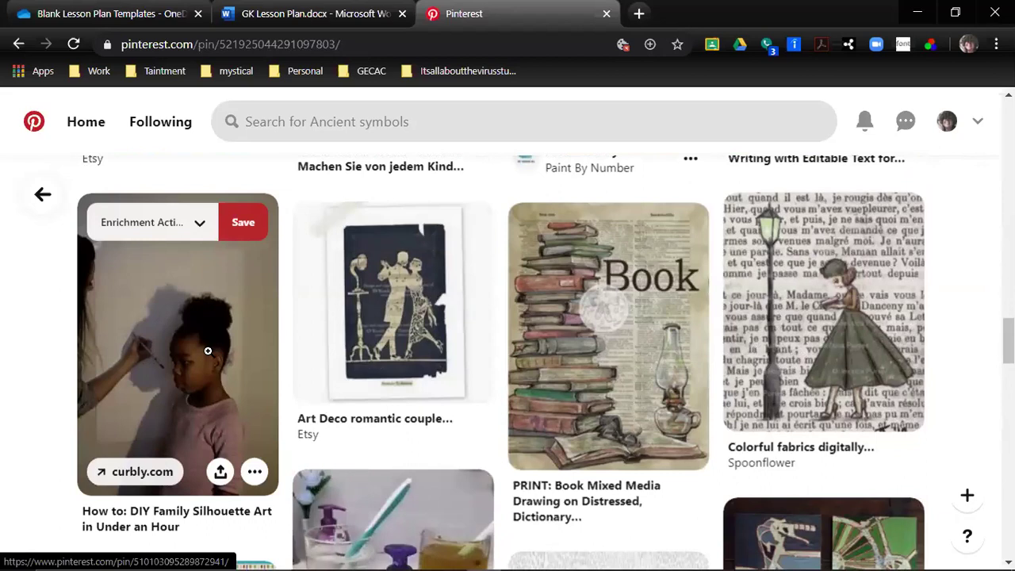
Step: Open the curbly.com DIY Family Silhouette Art pin and scroll to its source link
{"action": "left_click", "coordinate": [208, 350]}
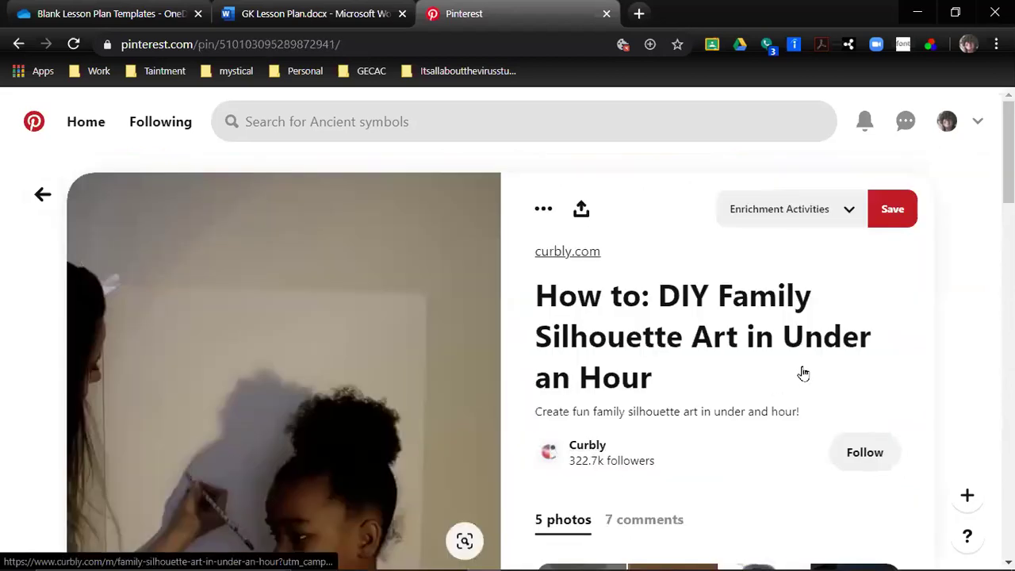
{"action": "scroll", "coordinate": [809, 373], "scroll_direction": "down", "scroll_amount": 2}
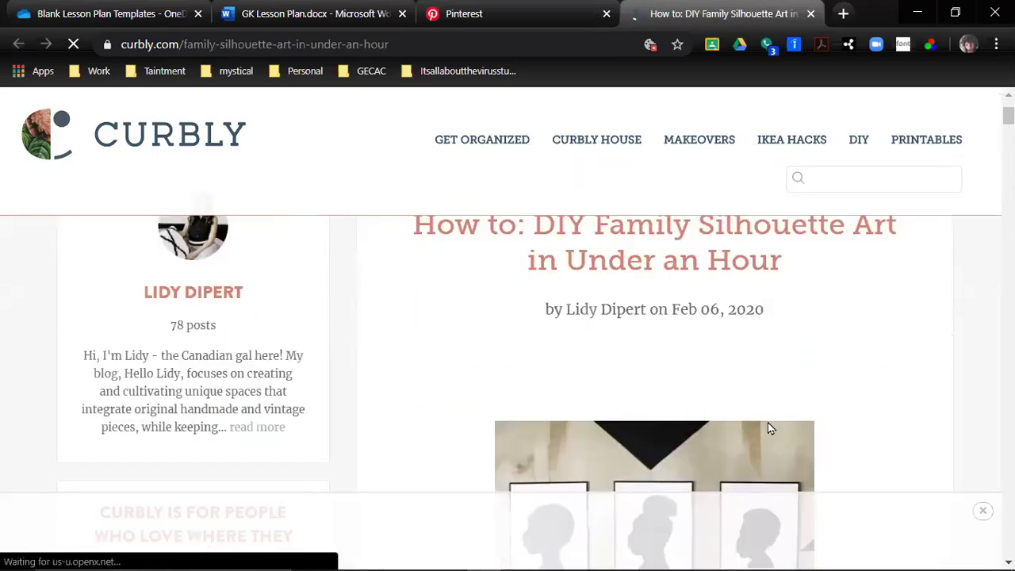
{"action": "scroll", "coordinate": [767, 428], "scroll_direction": "down", "scroll_amount": 6}
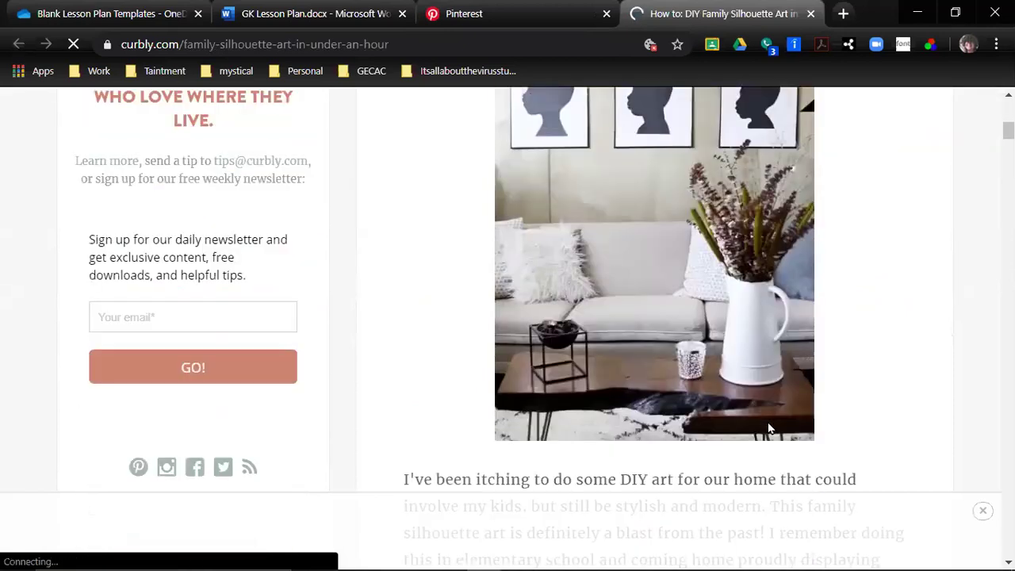
{"action": "scroll", "coordinate": [767, 428], "scroll_direction": "down", "scroll_amount": 2}
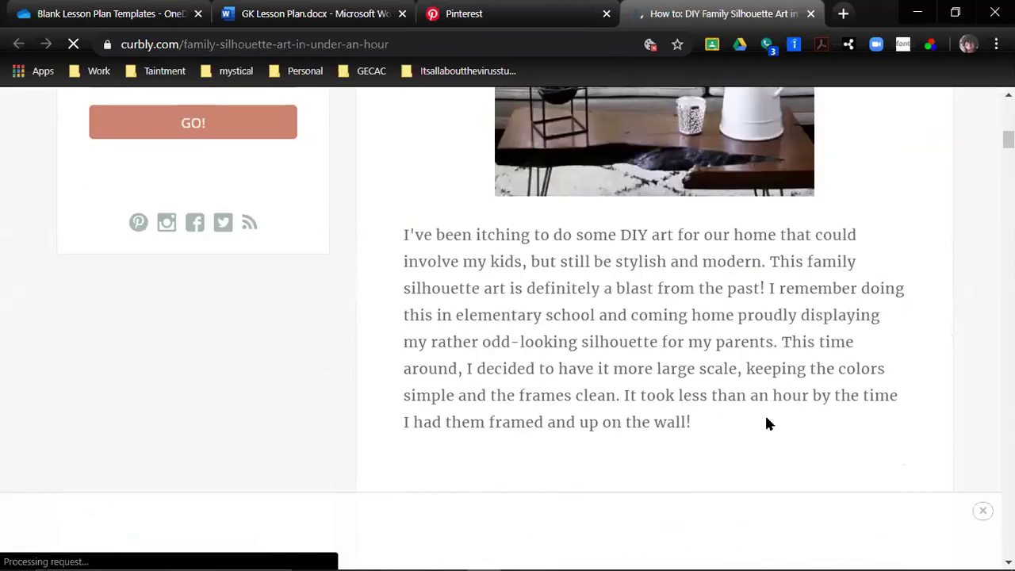
{"action": "scroll", "coordinate": [765, 424], "scroll_direction": "down", "scroll_amount": 3}
{"action": "scroll", "coordinate": [767, 424], "scroll_direction": "down", "scroll_amount": 8}
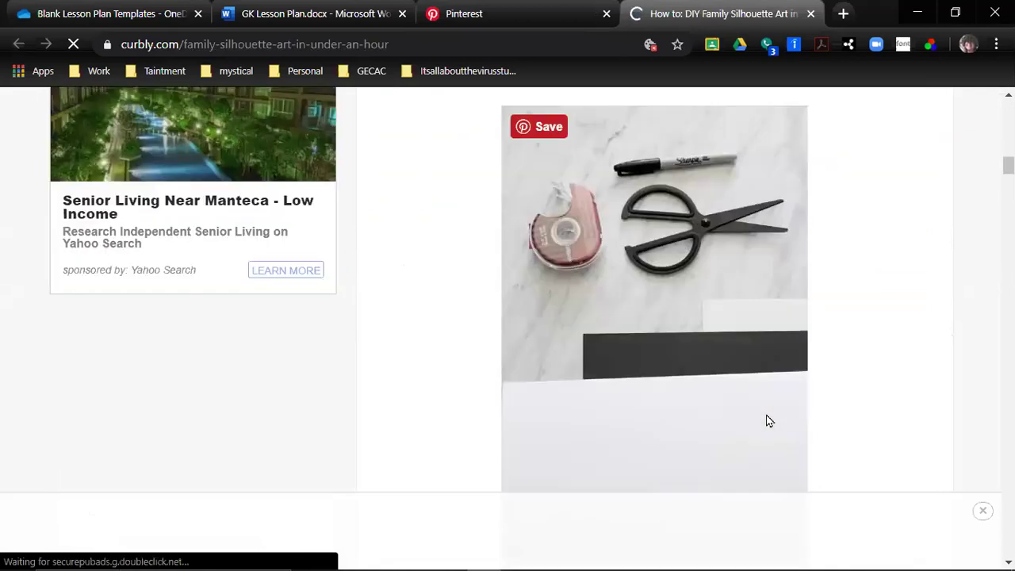
{"action": "scroll", "coordinate": [767, 420], "scroll_direction": "down", "scroll_amount": 8}
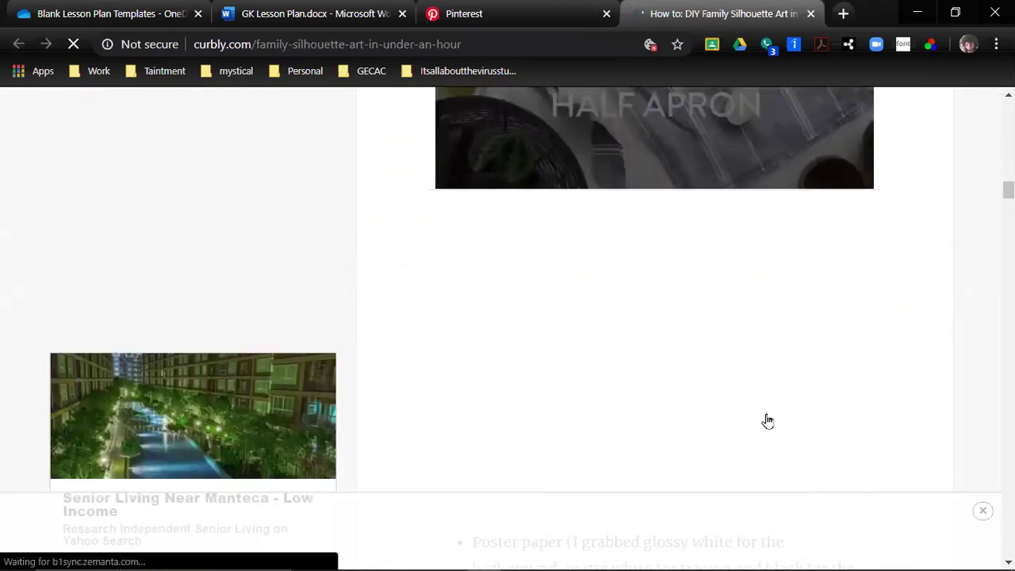
{"action": "scroll", "coordinate": [765, 419], "scroll_direction": "down", "scroll_amount": 2}
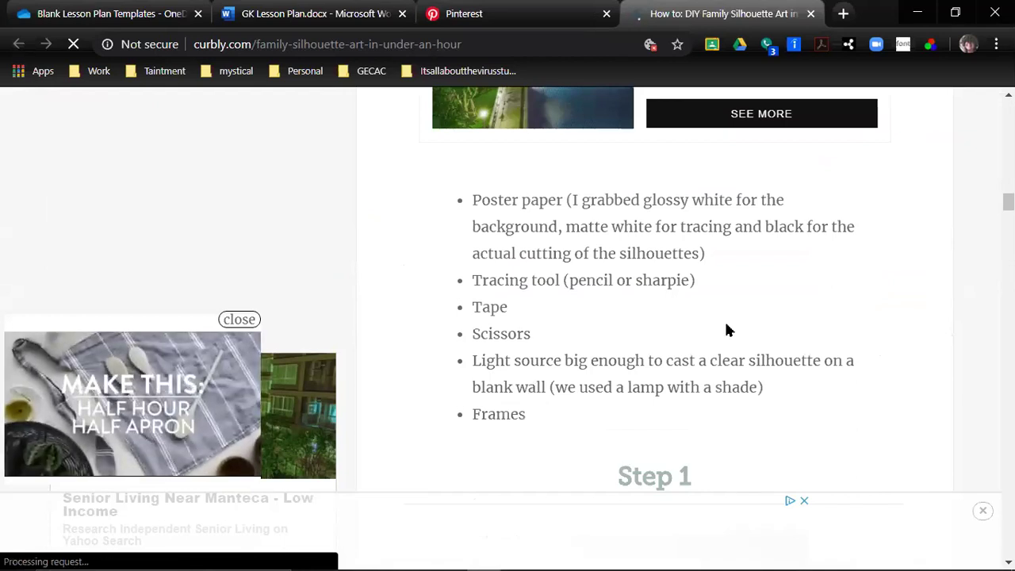
{"action": "scroll", "coordinate": [727, 329], "scroll_direction": "down", "scroll_amount": 1}
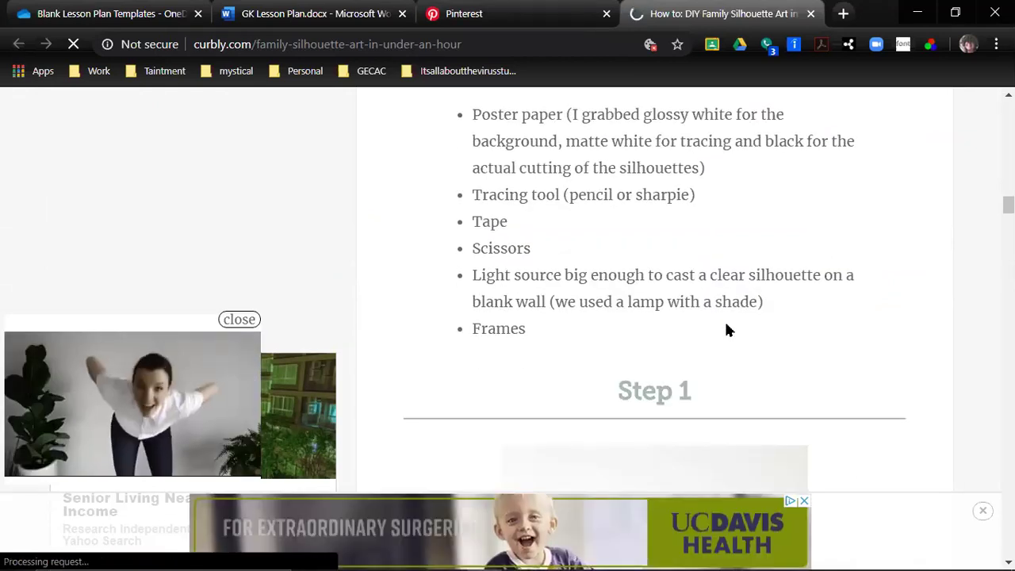
{"action": "scroll", "coordinate": [727, 329], "scroll_direction": "down", "scroll_amount": 5}
{"action": "scroll", "coordinate": [727, 329], "scroll_direction": "down", "scroll_amount": 4}
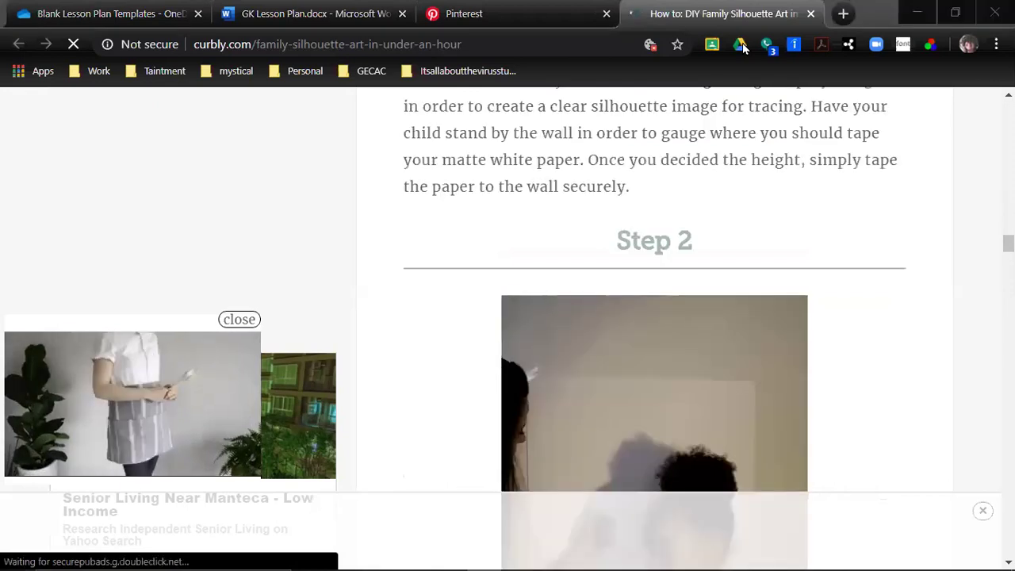
Step: In GK Lesson Plan, enter title 'Silhouette Art', Grade 'All' and Time Allotted '45 min'
{"action": "key", "text": "alt+Tab"}
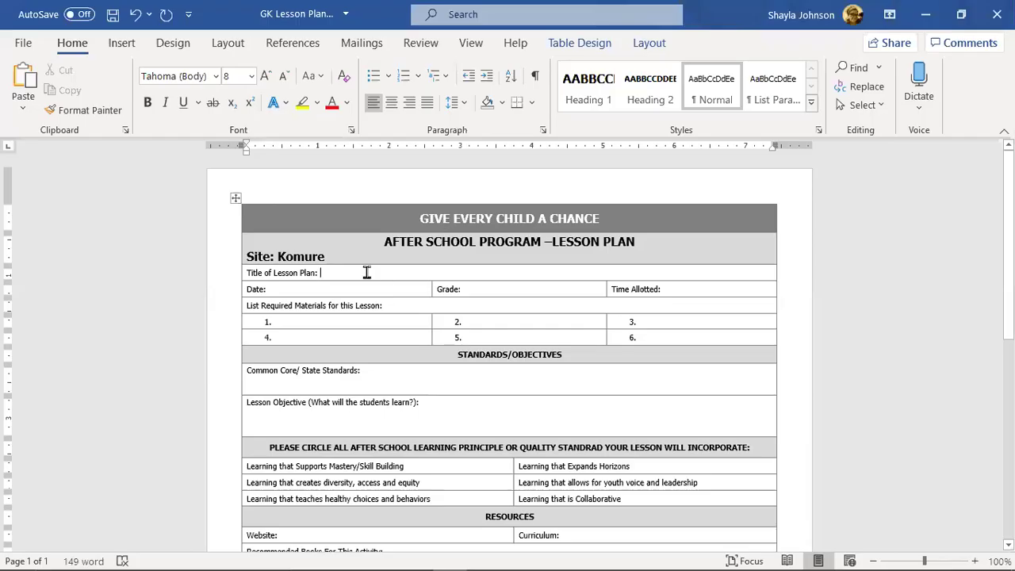
{"action": "type", "text": "Si"}
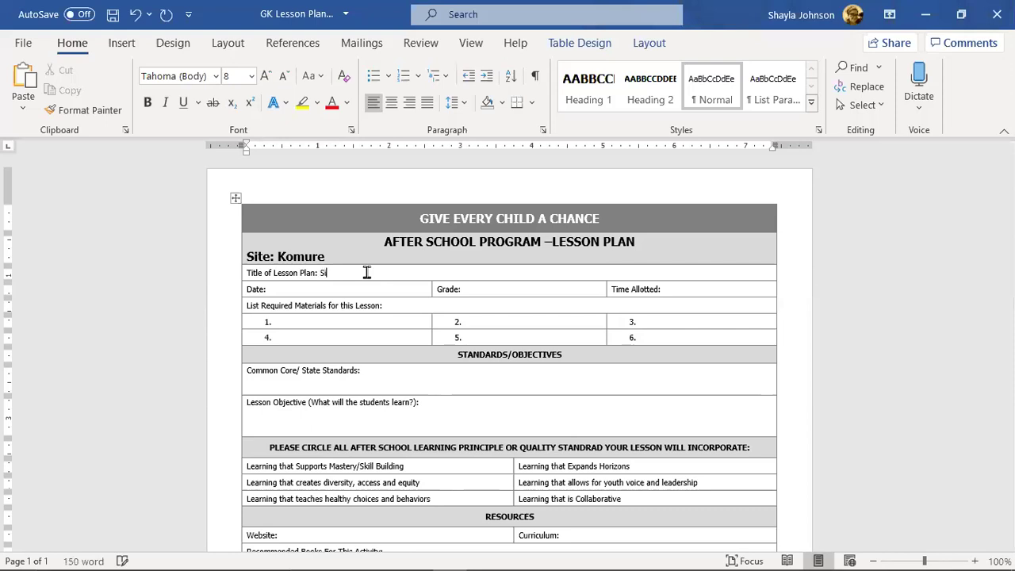
{"action": "type", "text": "lhouette Art"}
{"action": "left_click", "coordinate": [497, 292]}
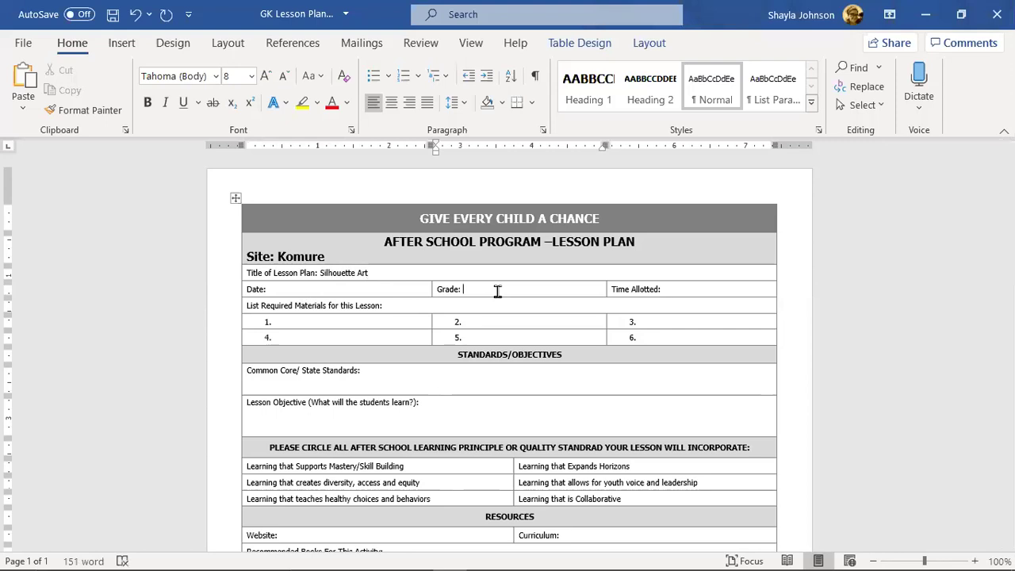
{"action": "type", "text": "All"}
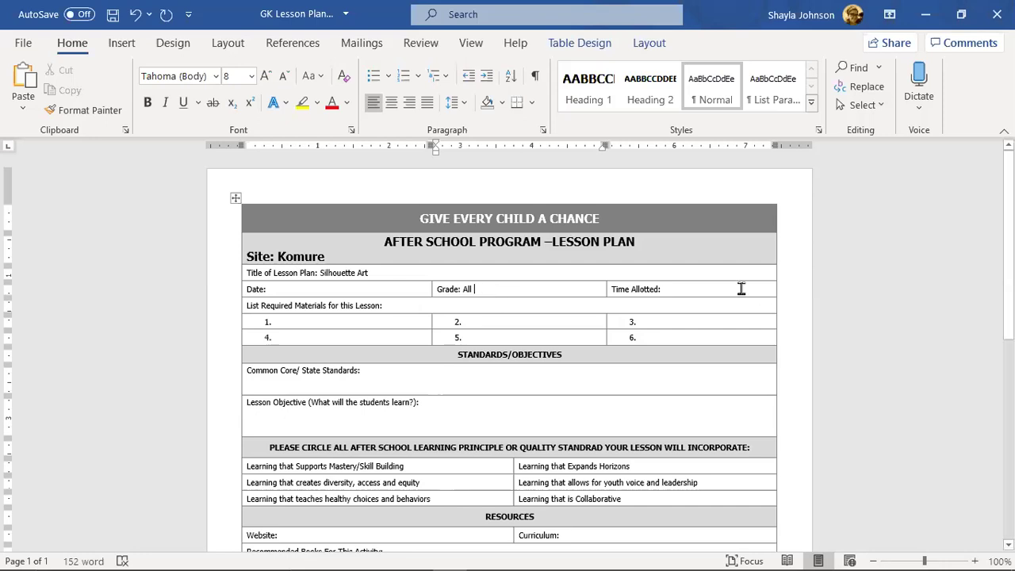
{"action": "left_click", "coordinate": [740, 289]}
{"action": "type", "text": "45"}
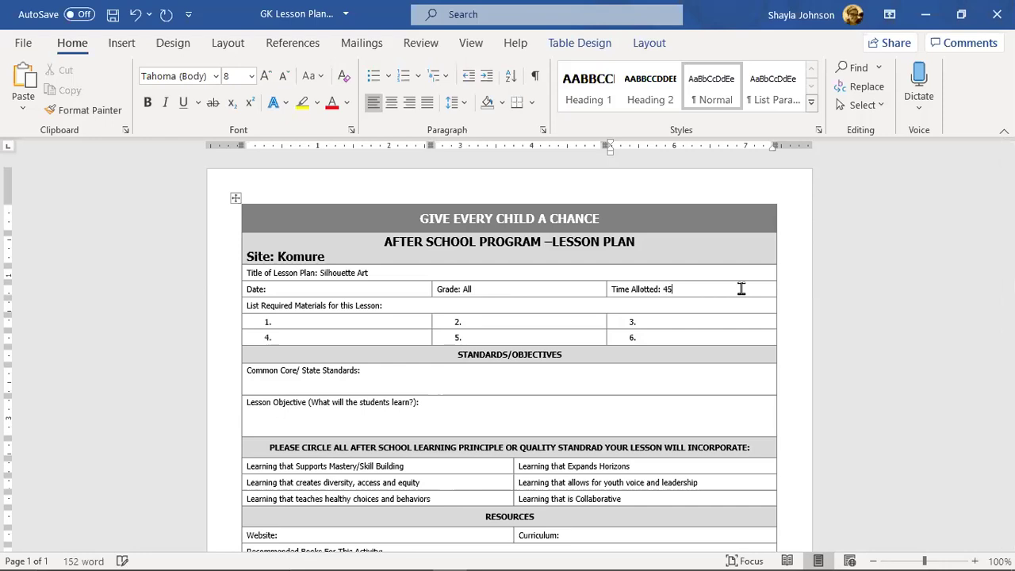
{"action": "type", "text": " min"}
Step: Enter materials 1-4: Scissors, White paper, tape, pencil or sharpie
{"action": "left_click", "coordinate": [372, 329]}
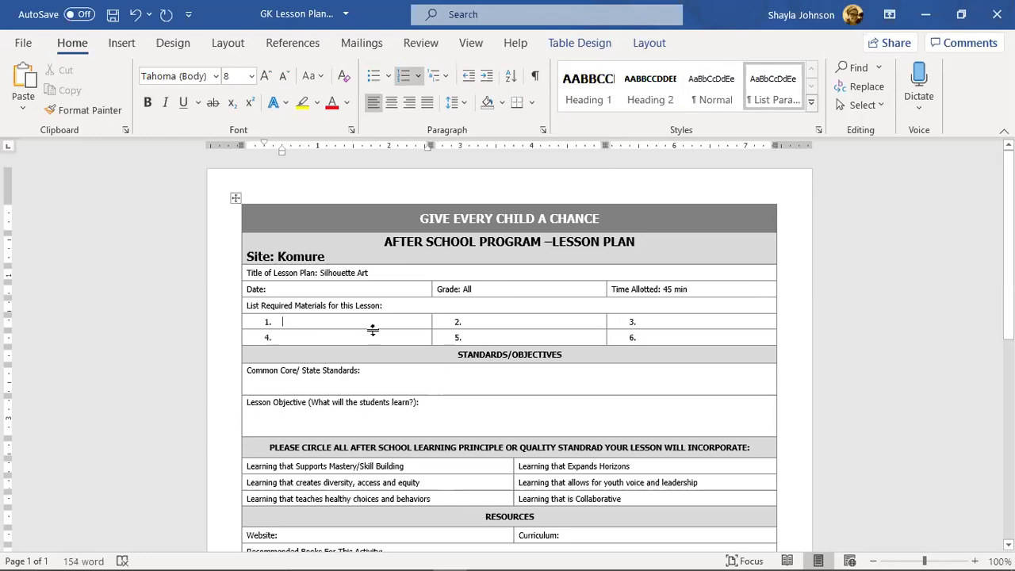
{"action": "type", "text": "Sc"}
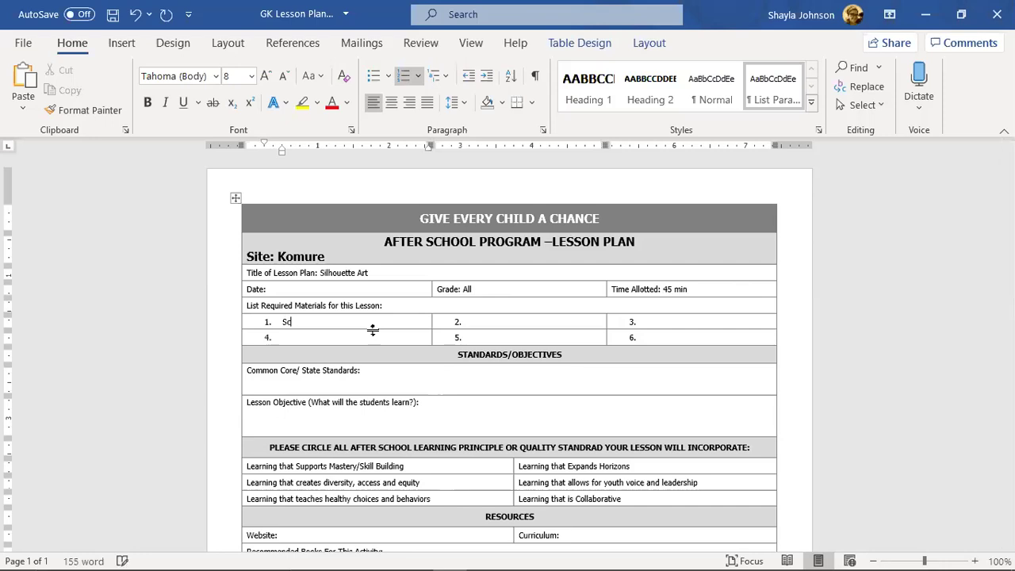
{"action": "type", "text": "i"}
{"action": "type", "text": "ssor"}
{"action": "type", "text": "s"}
{"action": "key", "text": "Tab"}
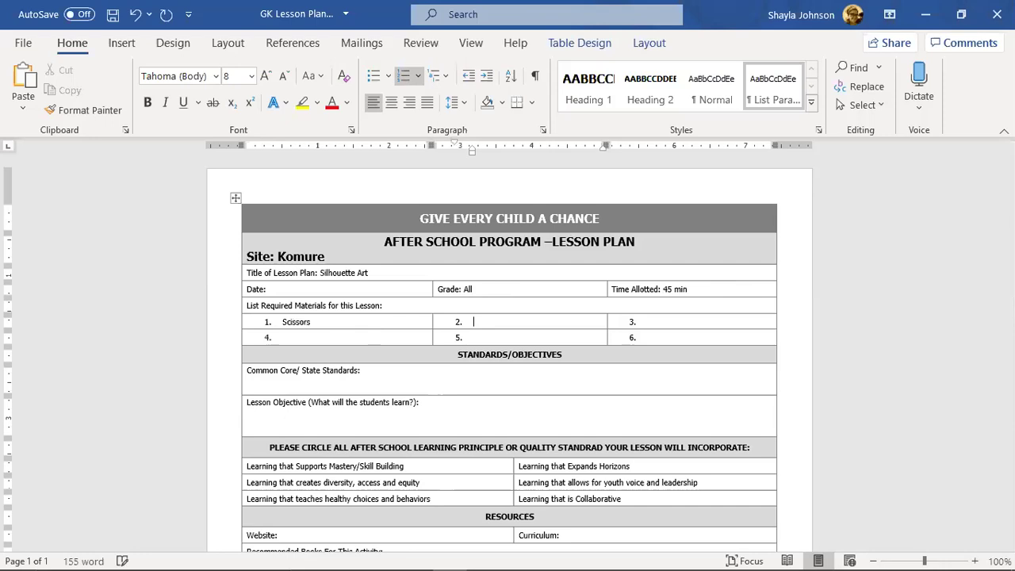
{"action": "type", "text": "Whi"}
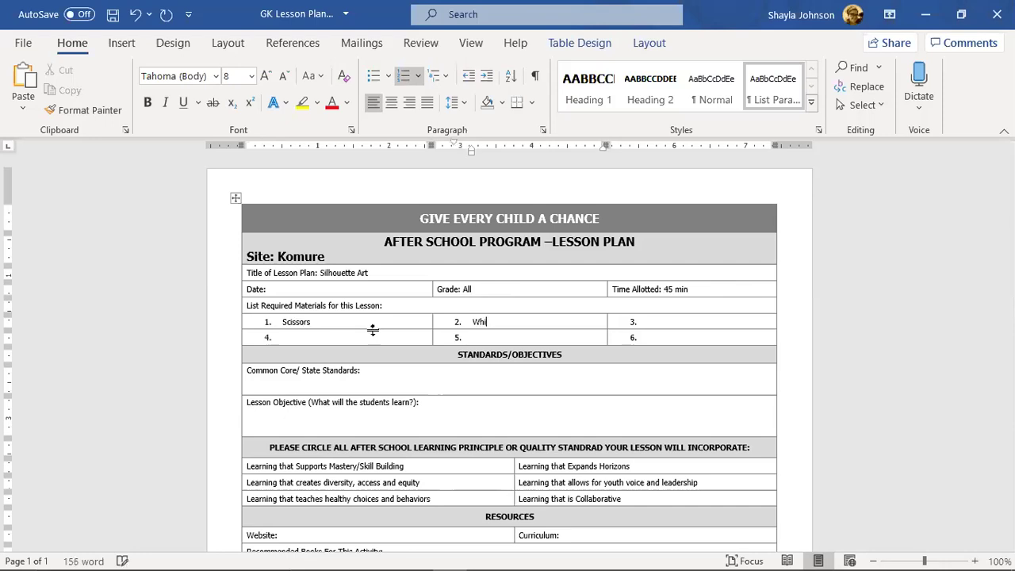
{"action": "type", "text": "te paper"}
{"action": "key", "text": "Tab"}
{"action": "type", "text": "tape"}
{"action": "key", "text": "Tab"}
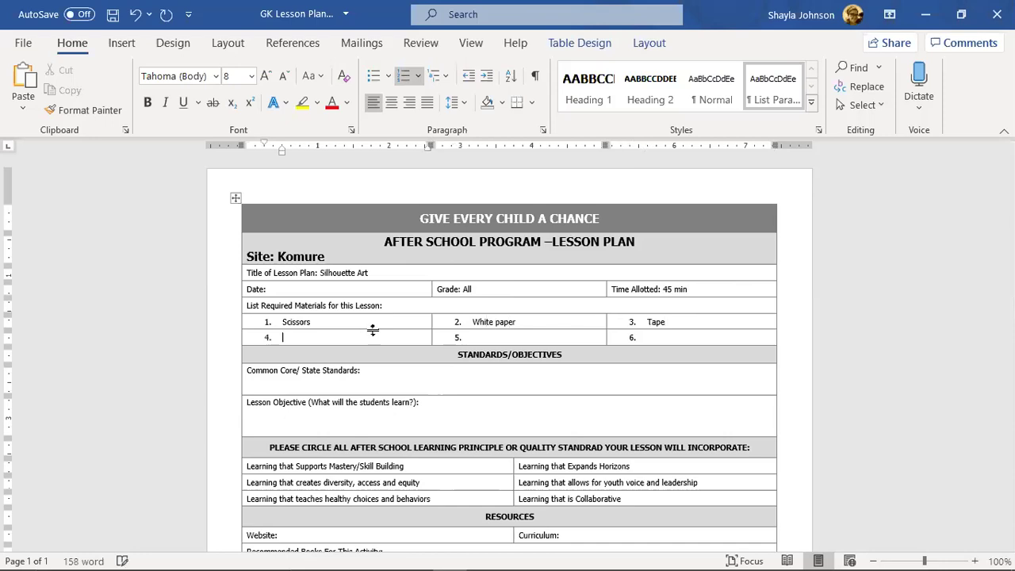
{"action": "type", "text": "pencil or sharpie"}
Step: Add materials 5 and 6: light source/flashlight/little lamp and construction paper
{"action": "key", "text": "Tab"}
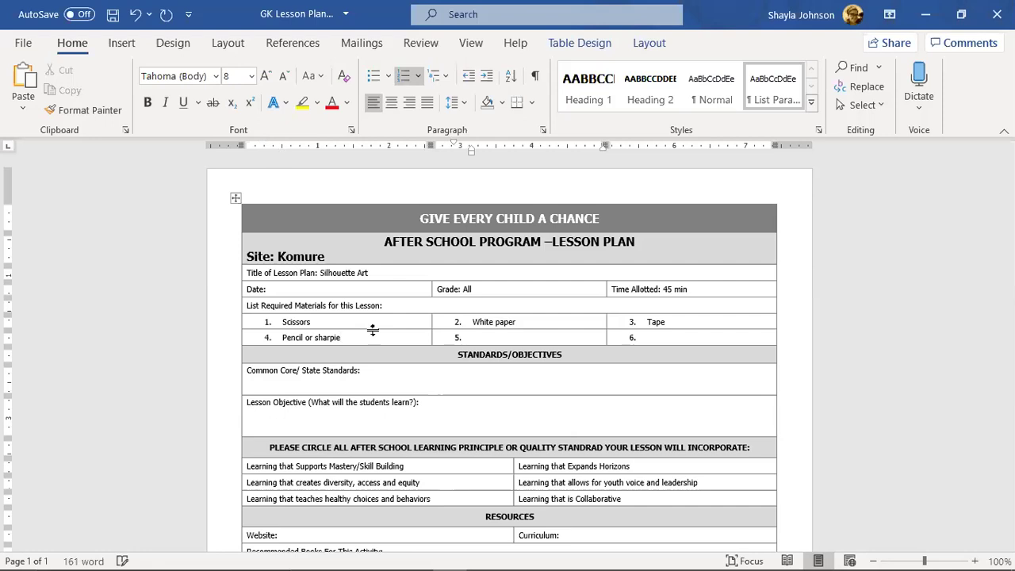
{"action": "type", "text": "li"}
{"action": "type", "text": "ght"}
{"action": "type", "text": "sourse"}
{"action": "key", "text": "BackSpace"}
{"action": "key", "text": "BackSpace"}
{"action": "type", "text": "e/flas"}
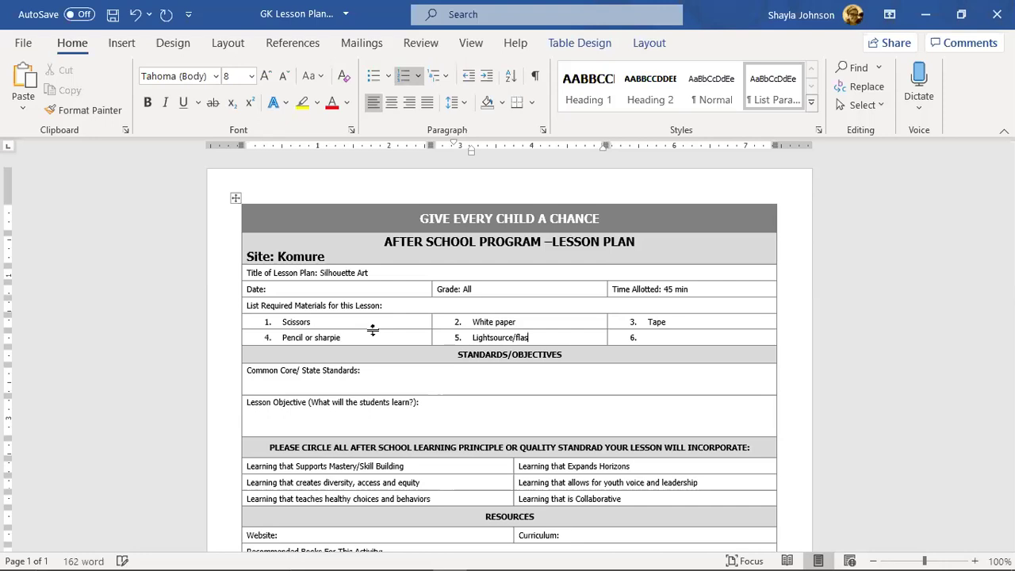
{"action": "type", "text": "hlight"}
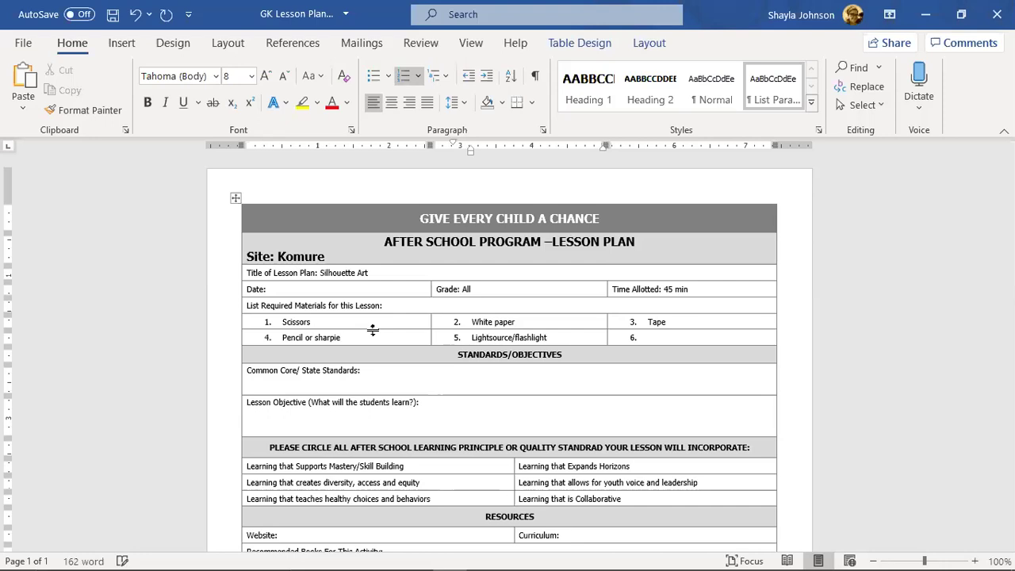
{"action": "type", "text": "/little lamp"}
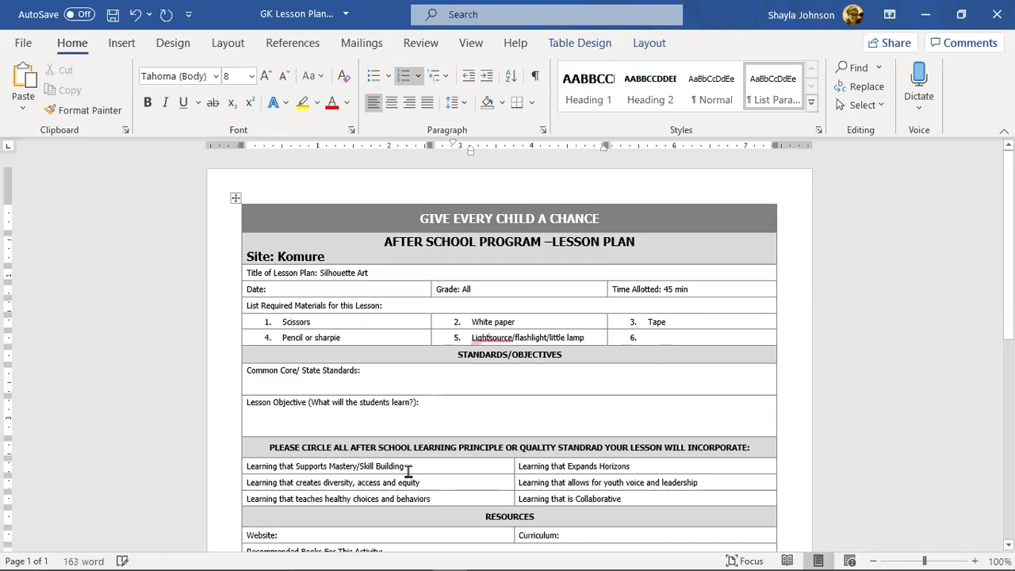
{"action": "left_click", "coordinate": [684, 335]}
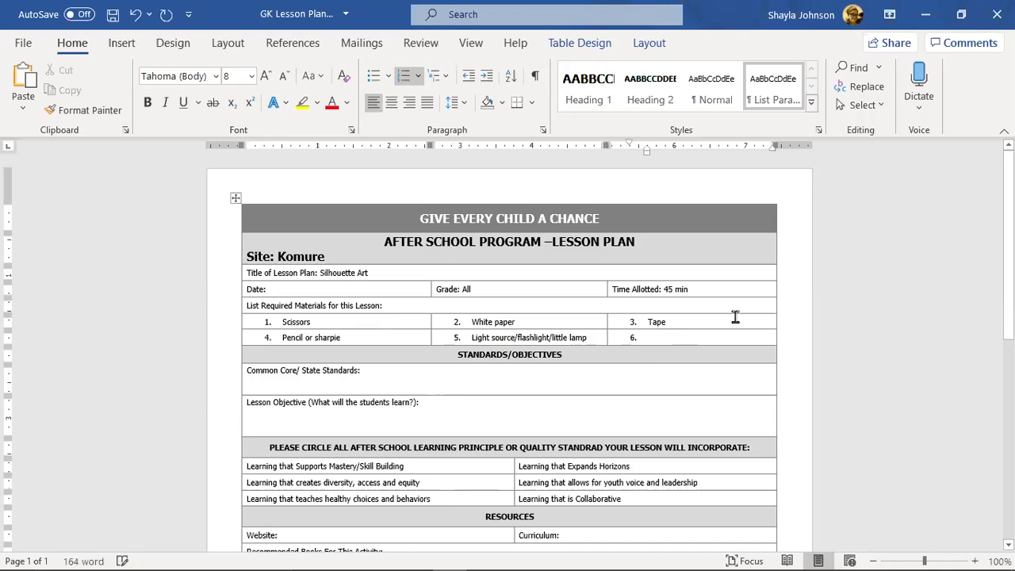
{"action": "scroll", "coordinate": [726, 342], "scroll_direction": "down", "scroll_amount": 1}
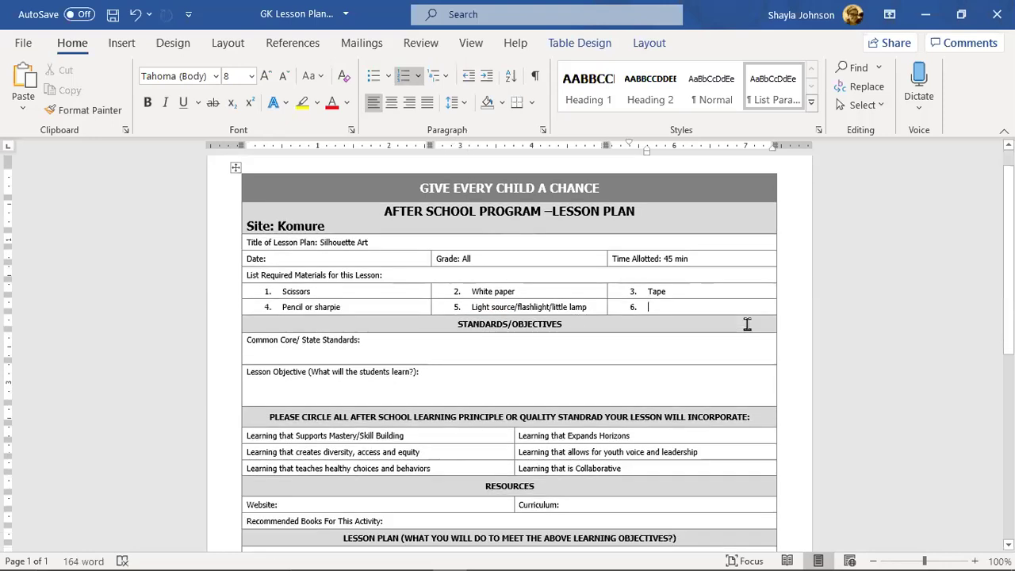
{"action": "scroll", "coordinate": [746, 324], "scroll_direction": "down", "scroll_amount": 1}
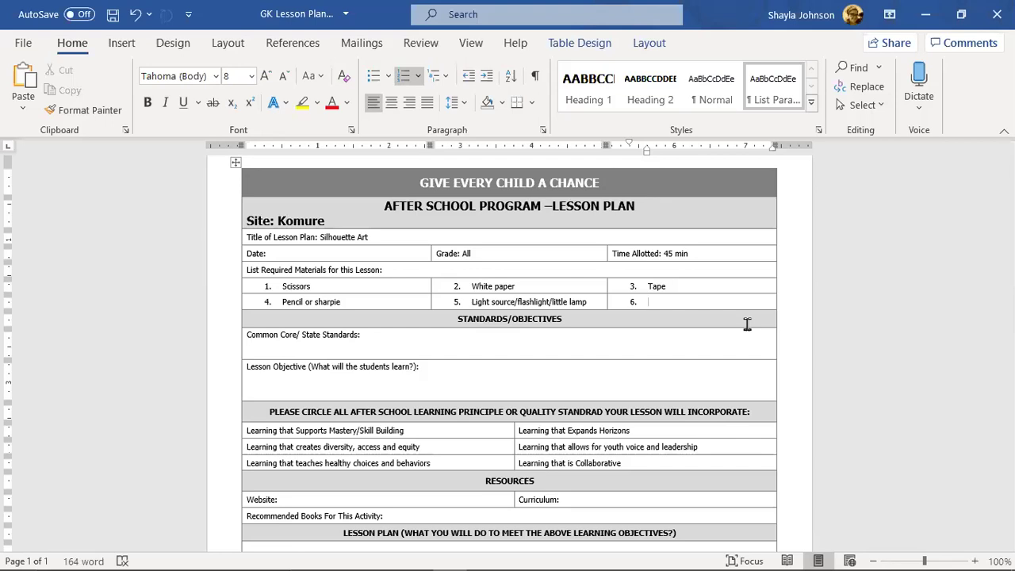
{"action": "type", "text": "construction"}
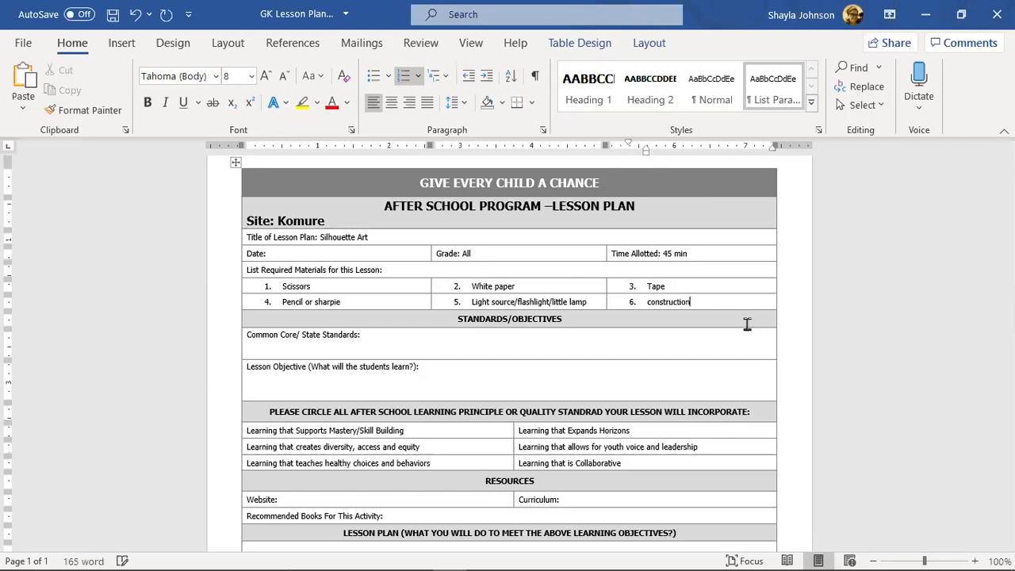
{"action": "type", "text": " paper"}
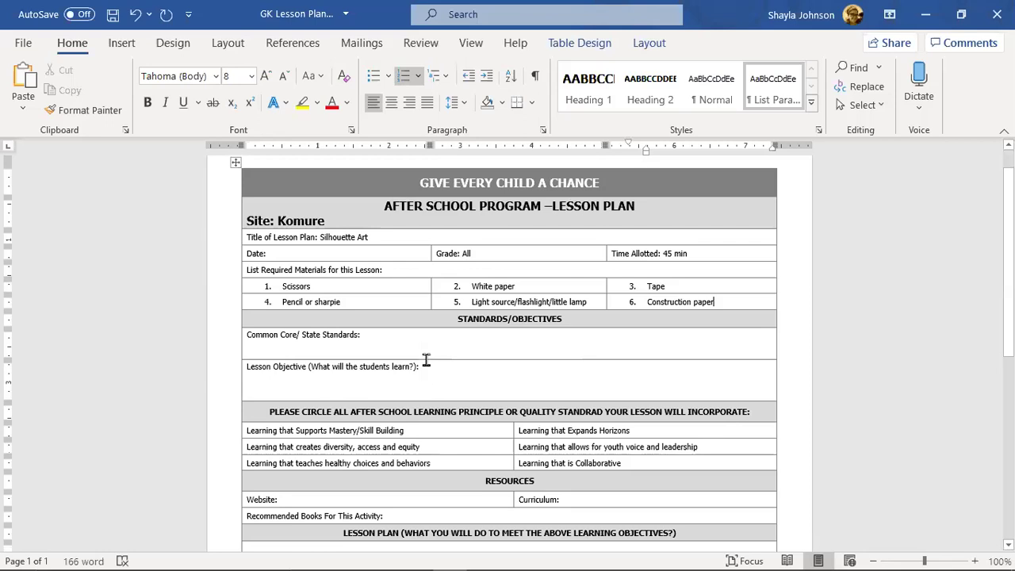
Step: Write the Lesson Objective: teamwork, good communication skills, tracing skills, social and emotional learning
{"action": "scroll", "coordinate": [433, 294], "scroll_direction": "down", "scroll_amount": 2}
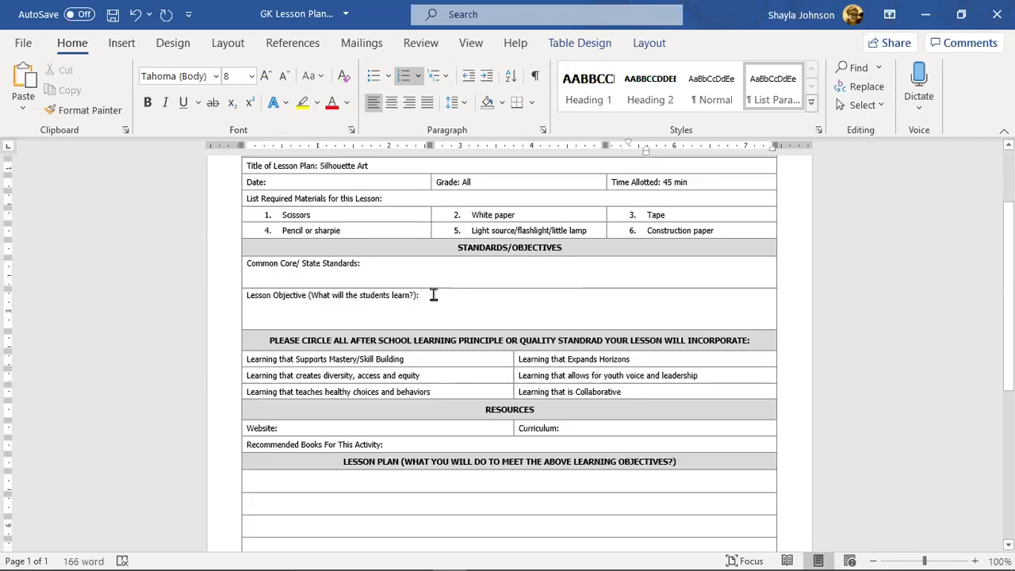
{"action": "left_click", "coordinate": [538, 400]}
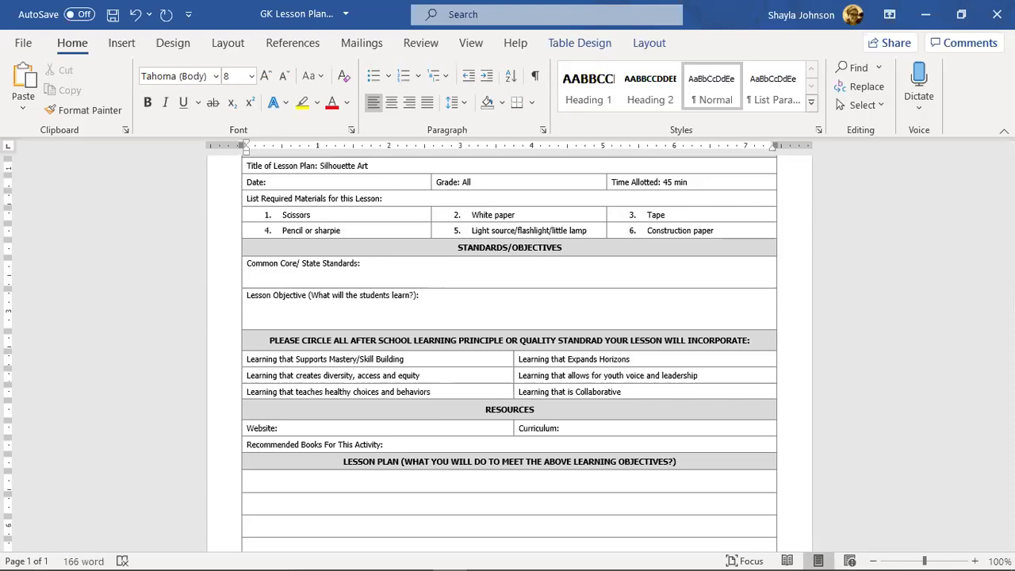
{"action": "type", "text": "Teamwork, good communicatio"}
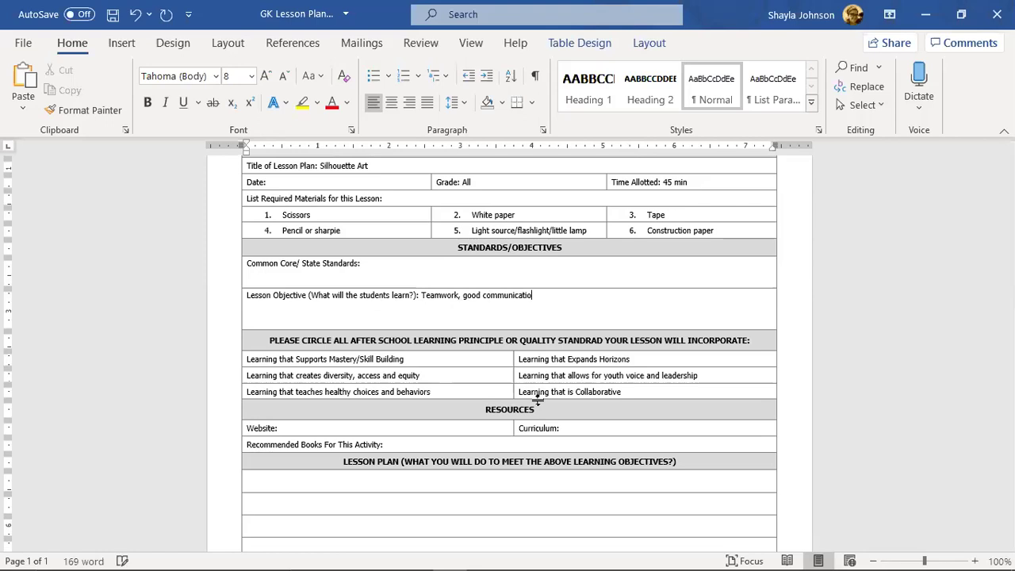
{"action": "type", "text": "n skills, tra"}
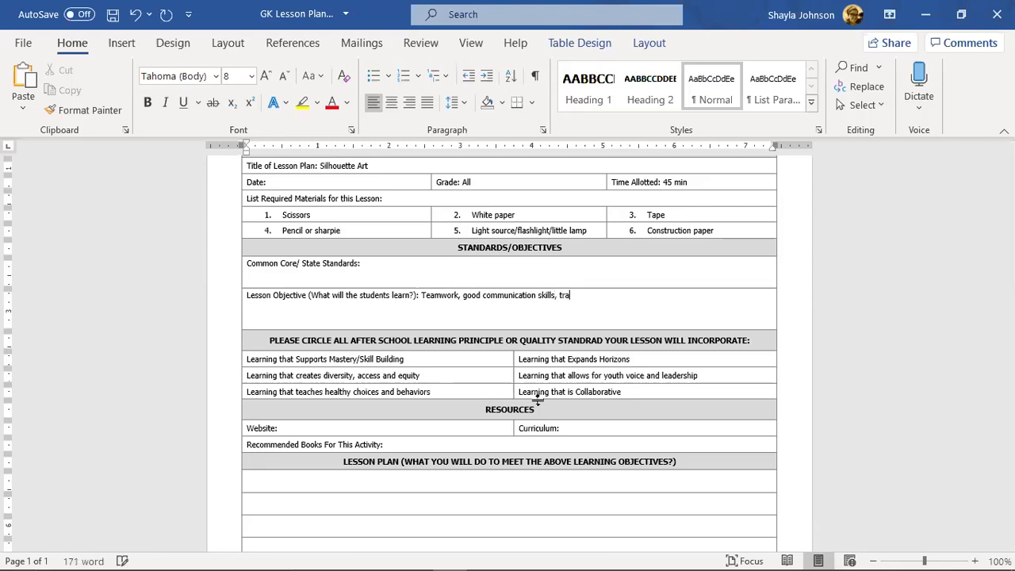
{"action": "type", "text": "cing skills,"}
{"action": "type", "text": "social and en"}
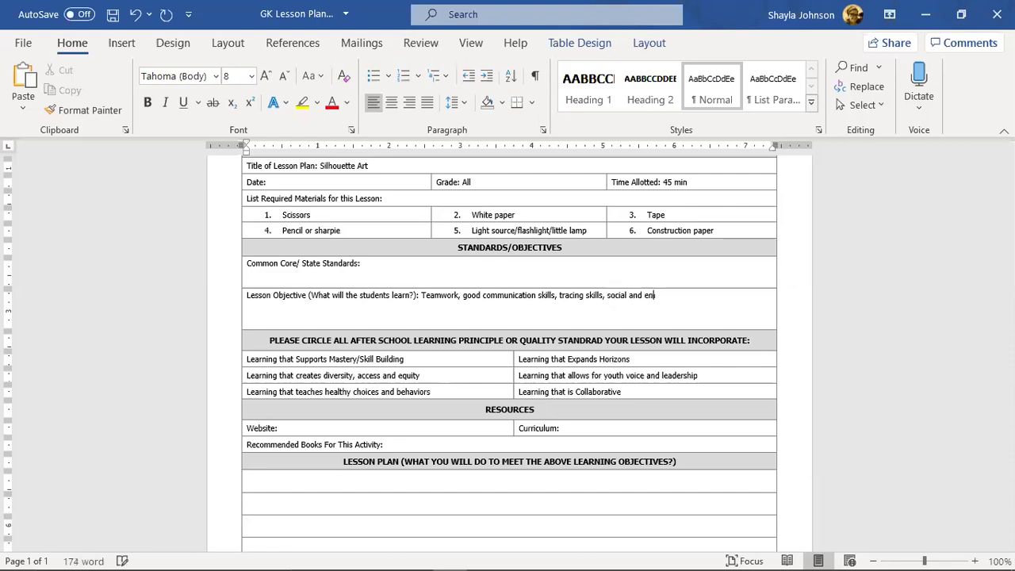
{"action": "key", "text": "BackSpace"}
{"action": "type", "text": "motional learning."}
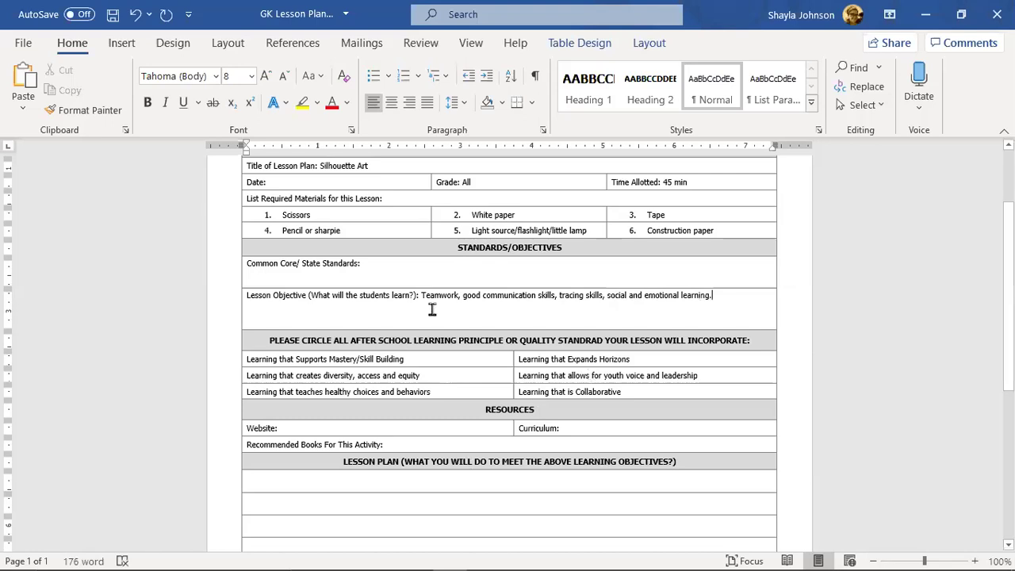
Step: Highlight all six learning principle rows in yellow
{"action": "scroll", "coordinate": [432, 293], "scroll_direction": "down", "scroll_amount": 1}
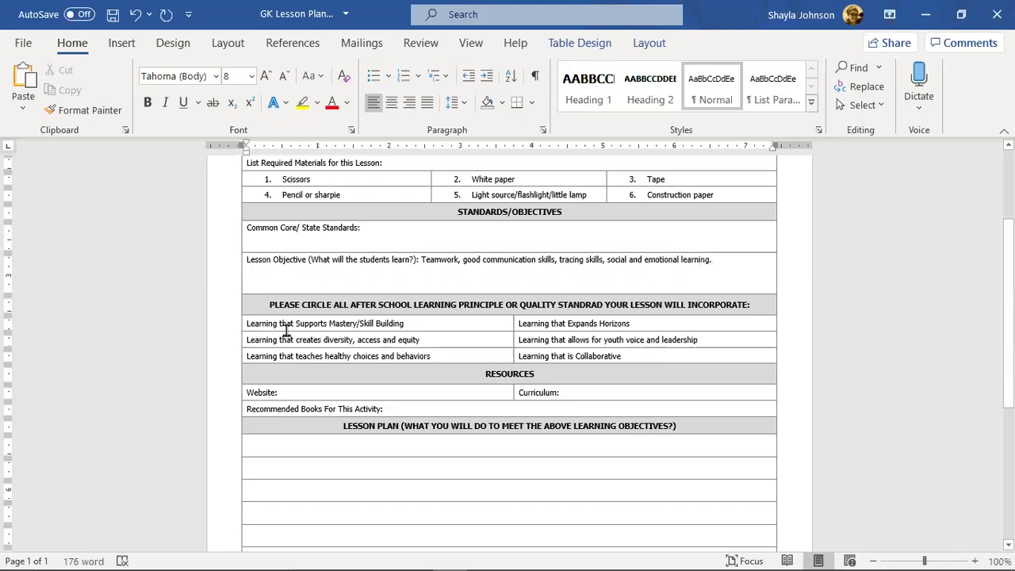
{"action": "left_click_drag", "start_coordinate": [273, 324], "coordinate": [274, 324]}
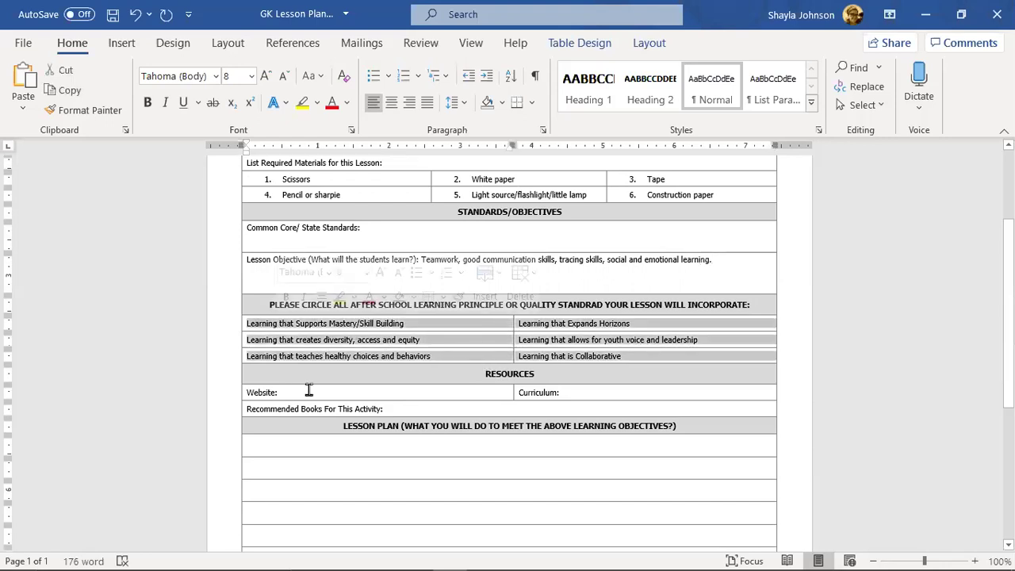
{"action": "left_click", "coordinate": [651, 388]}
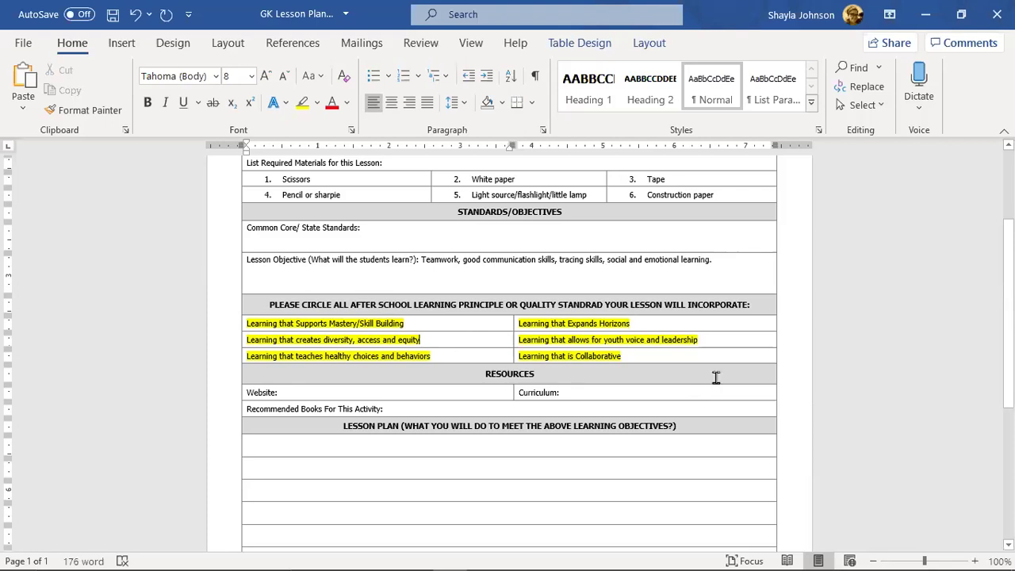
Step: Click into cells in the lower sections of the lesson plan table
{"action": "scroll", "coordinate": [433, 365], "scroll_direction": "down", "scroll_amount": 1}
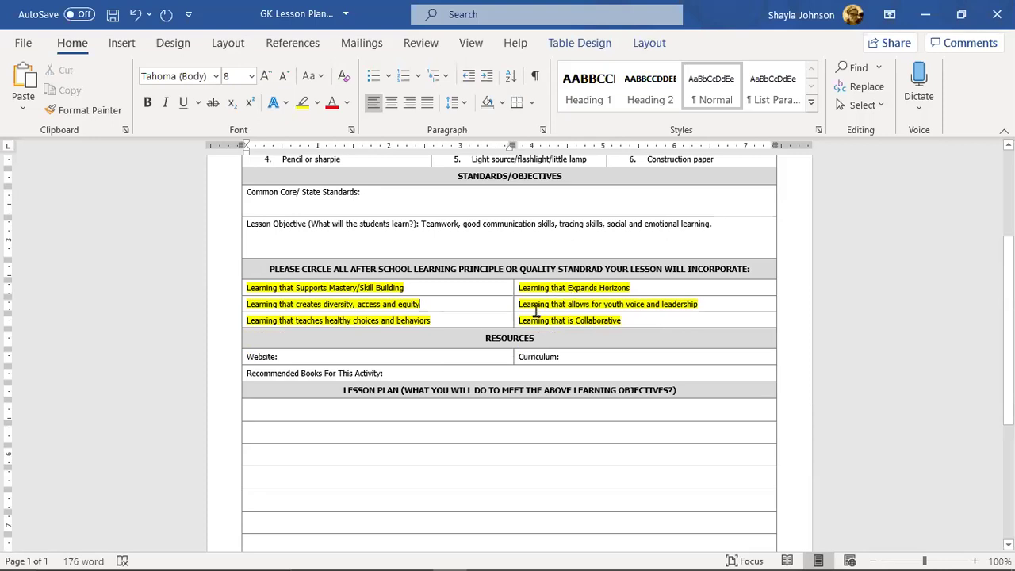
{"action": "left_click", "coordinate": [430, 303]}
{"action": "left_click", "coordinate": [733, 305]}
{"action": "scroll", "coordinate": [435, 310], "scroll_direction": "down", "scroll_amount": 2}
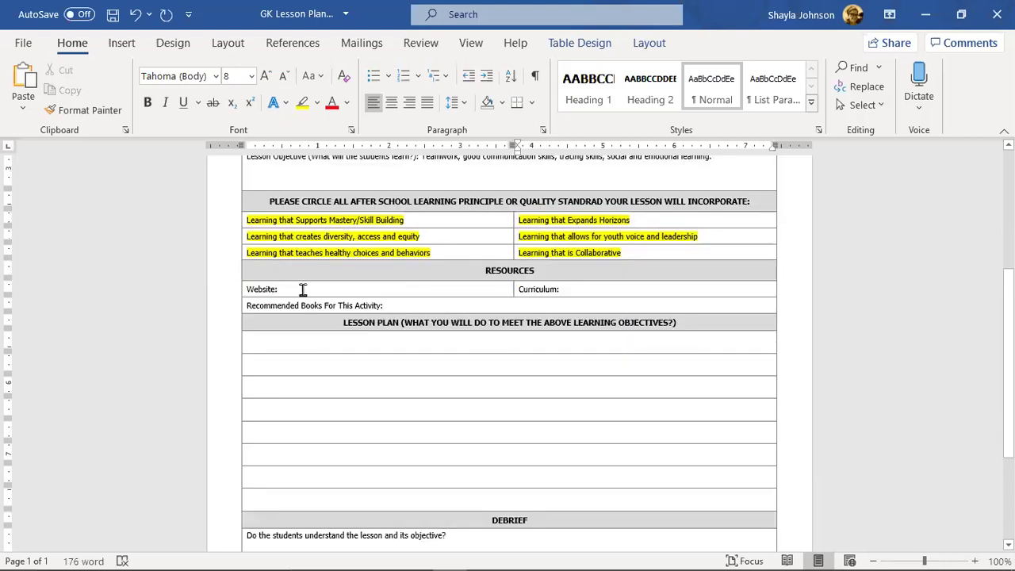
{"action": "left_click", "coordinate": [607, 232]}
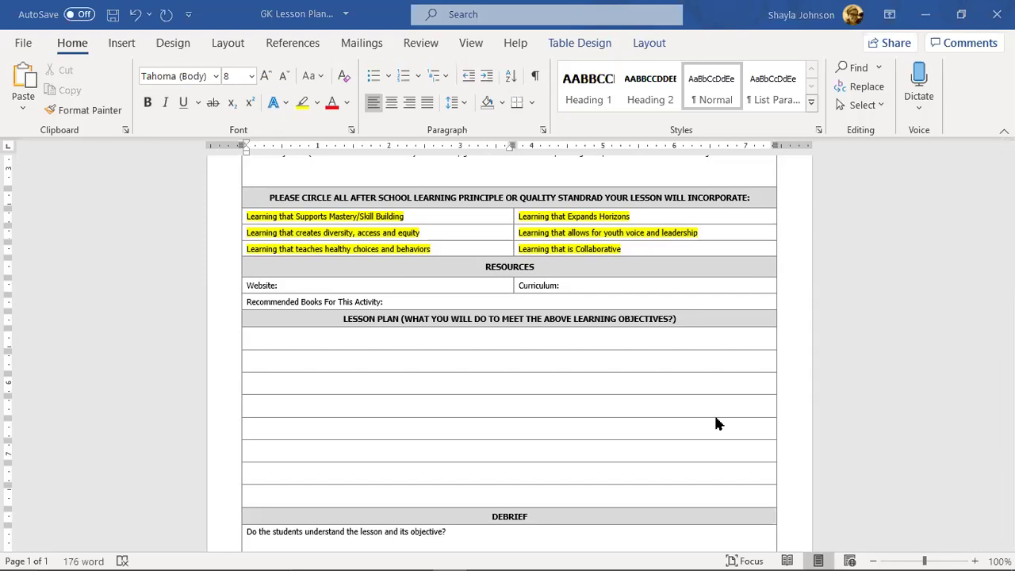
Step: Copy the Curbly silhouette article's URL from Chrome's address bar and switch back to Word
{"action": "key", "text": "alt+Tab"}
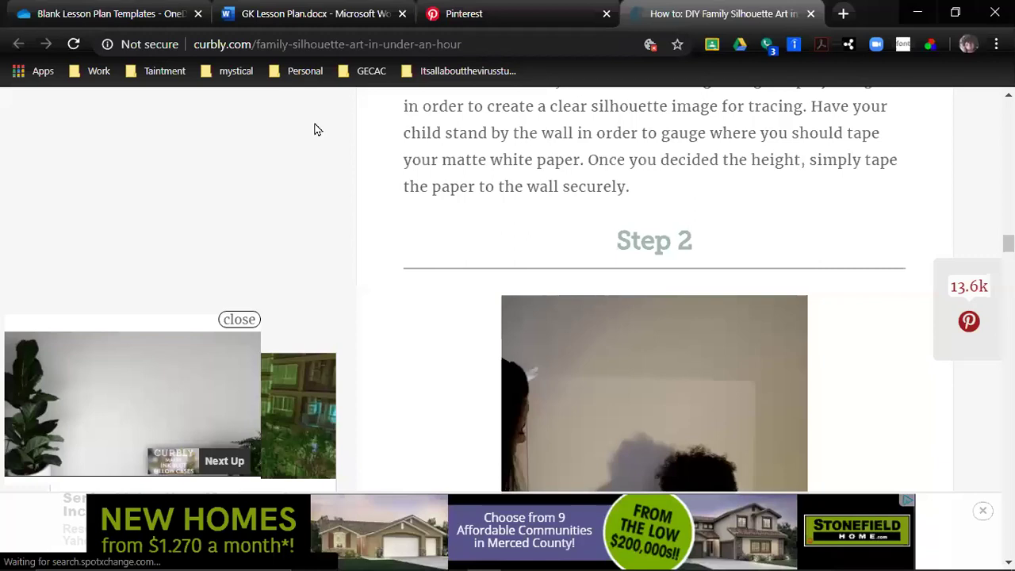
{"action": "right_click", "coordinate": [311, 44]}
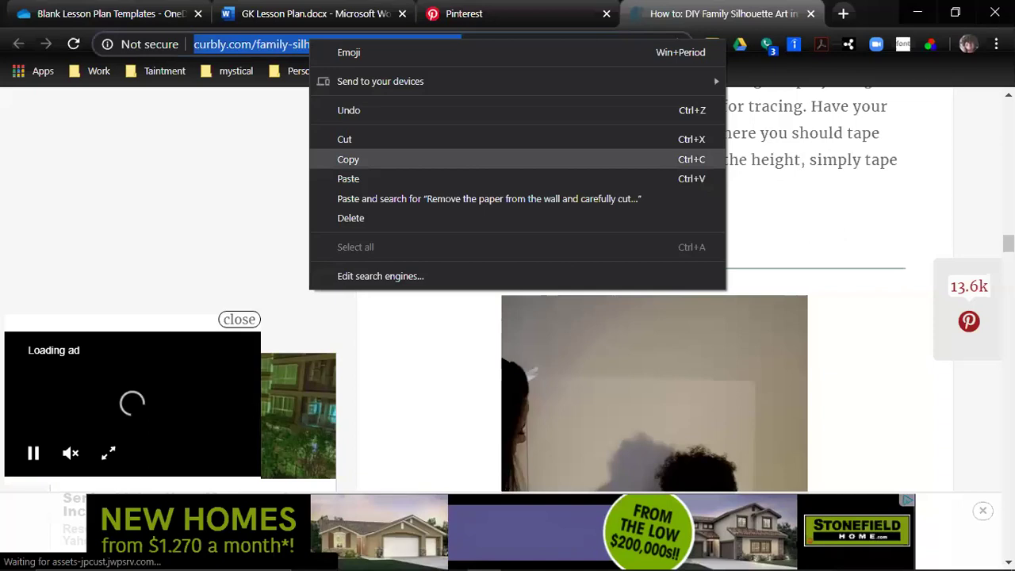
{"action": "key", "text": "Return"}
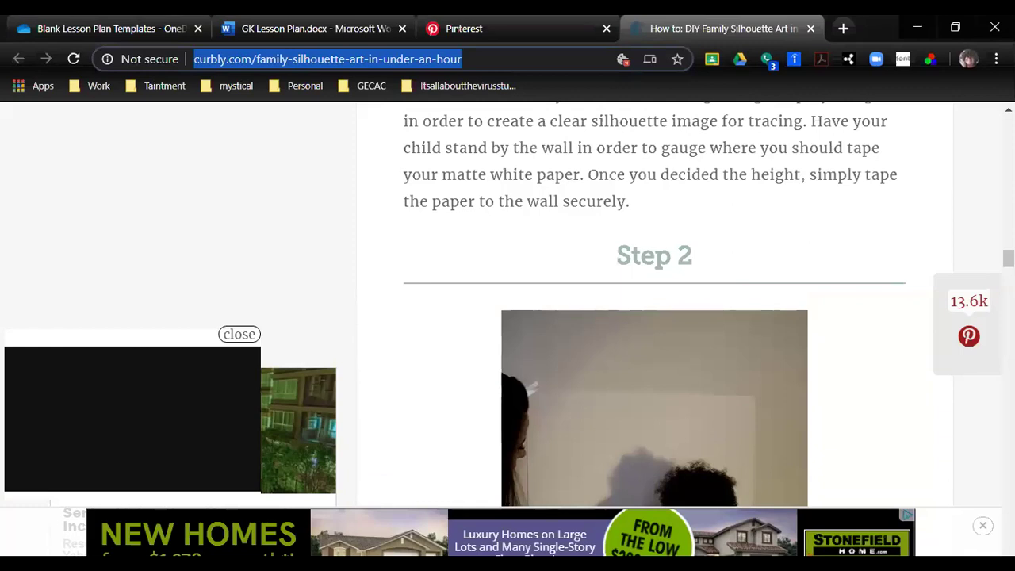
{"action": "key", "text": "alt+Tab"}
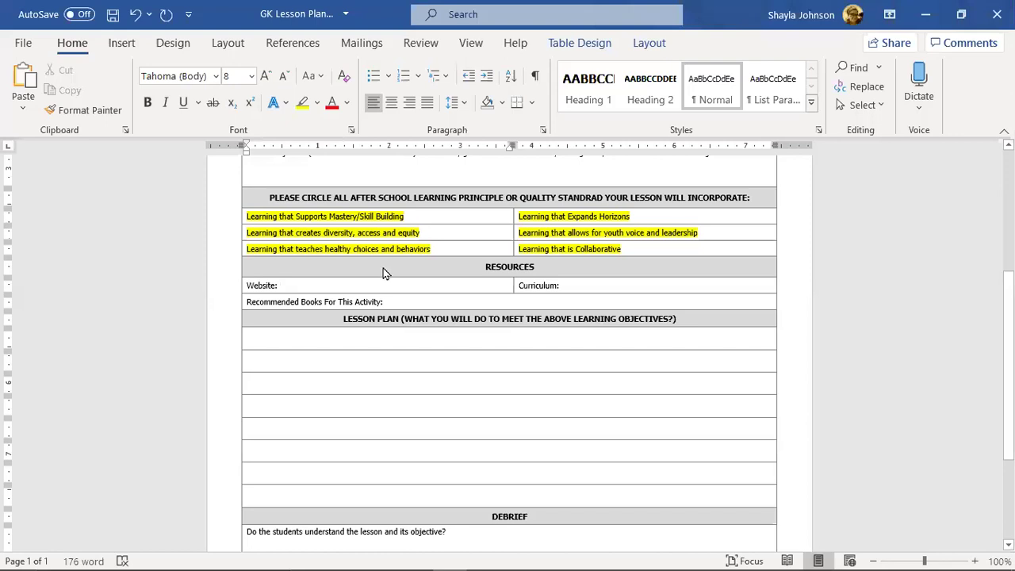
{"action": "key", "text": "shift+F10"}
{"action": "key", "text": "t"}
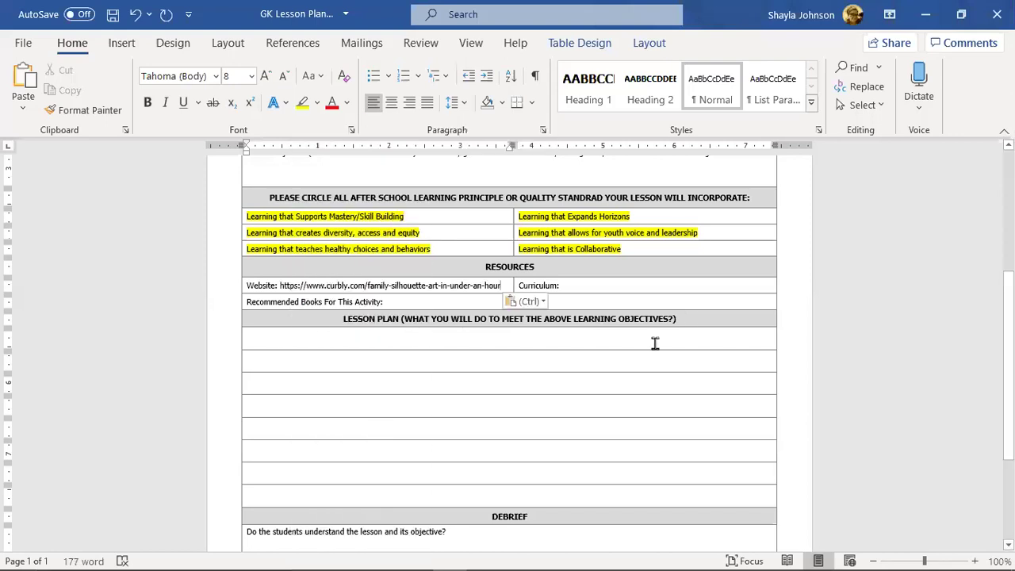
{"action": "left_click", "coordinate": [558, 288]}
{"action": "type", "text": ":"}
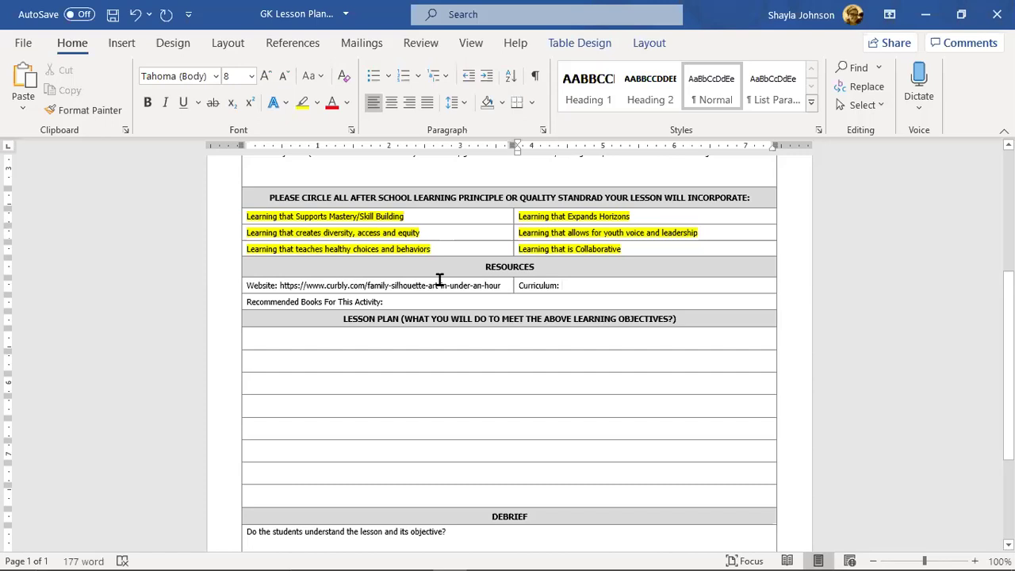
{"action": "left_click", "coordinate": [478, 390]}
{"action": "scroll", "coordinate": [500, 552], "scroll_direction": "down", "scroll_amount": 3}
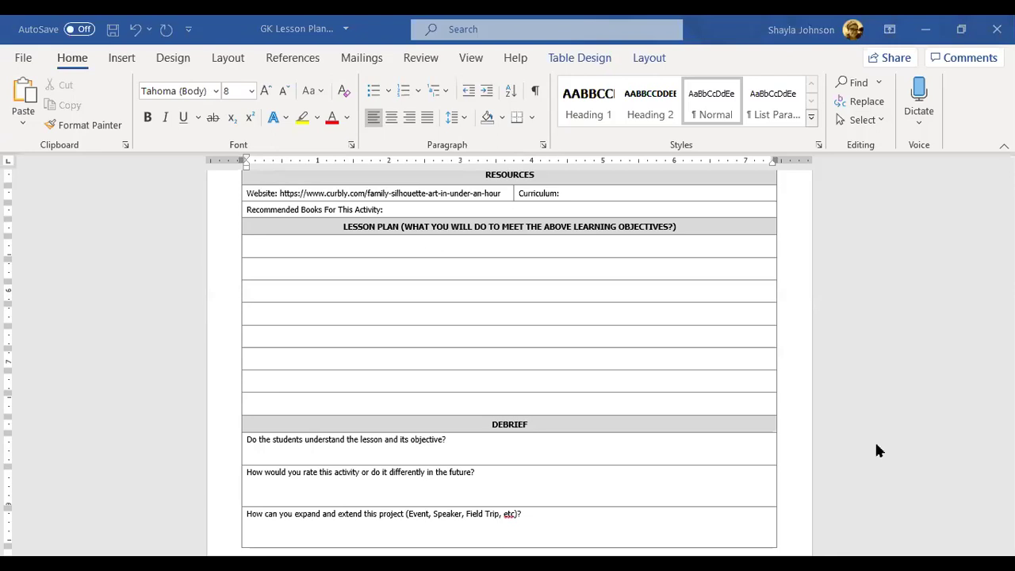
Step: Copy Step 1's 'Find a blank wall…' and matte white paper sentences from the Curbly article
{"action": "key", "text": "alt+Tab"}
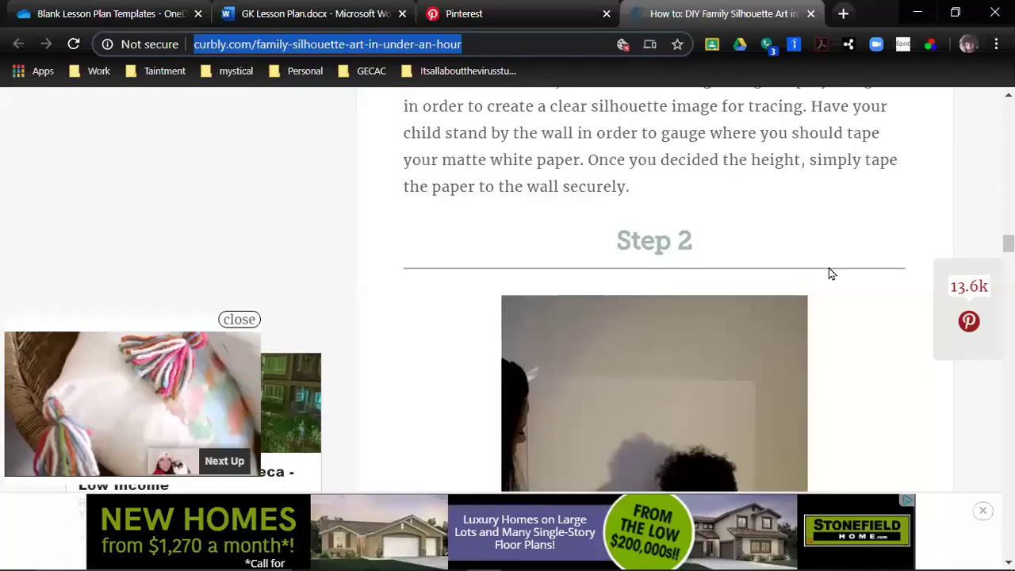
{"action": "scroll", "coordinate": [829, 274], "scroll_direction": "up", "scroll_amount": 2}
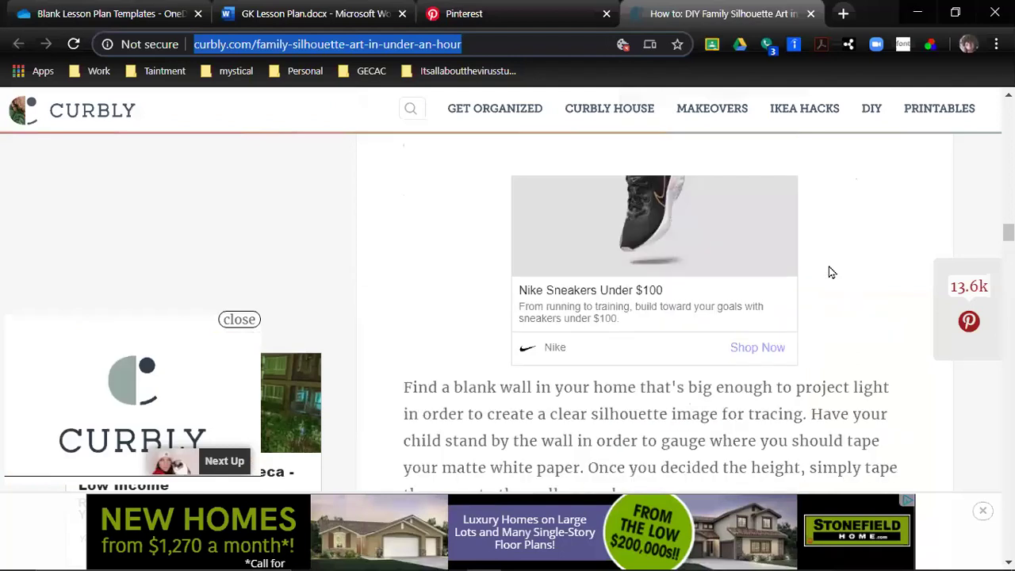
{"action": "scroll", "coordinate": [582, 269], "scroll_direction": "down", "scroll_amount": 2}
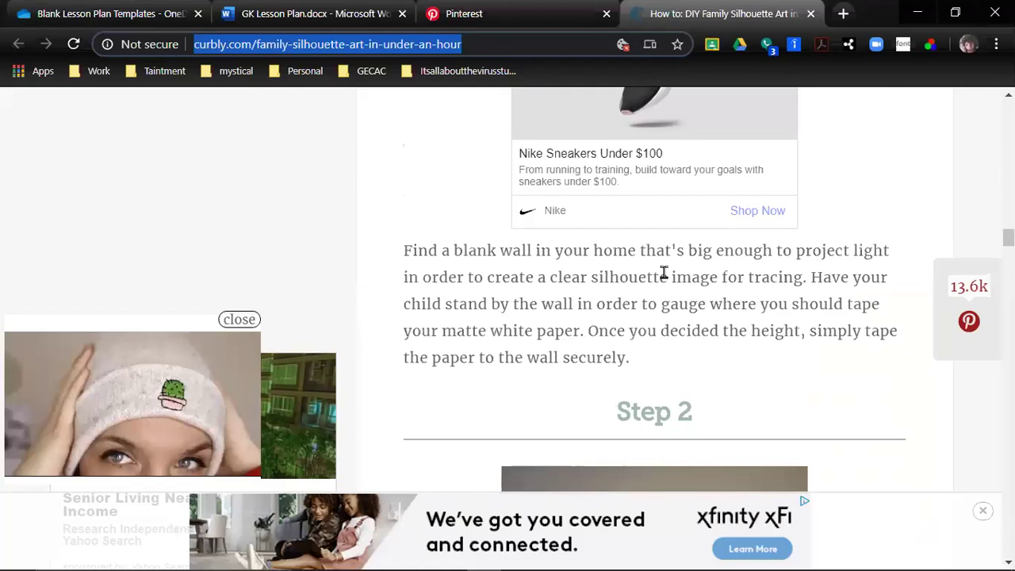
{"action": "left_click_drag", "start_coordinate": [403, 256], "coordinate": [582, 256]}
{"action": "left_click_drag", "start_coordinate": [695, 307], "coordinate": [557, 365]}
{"action": "key", "text": "ctrl+c"}
{"action": "right_click", "coordinate": [556, 362]}
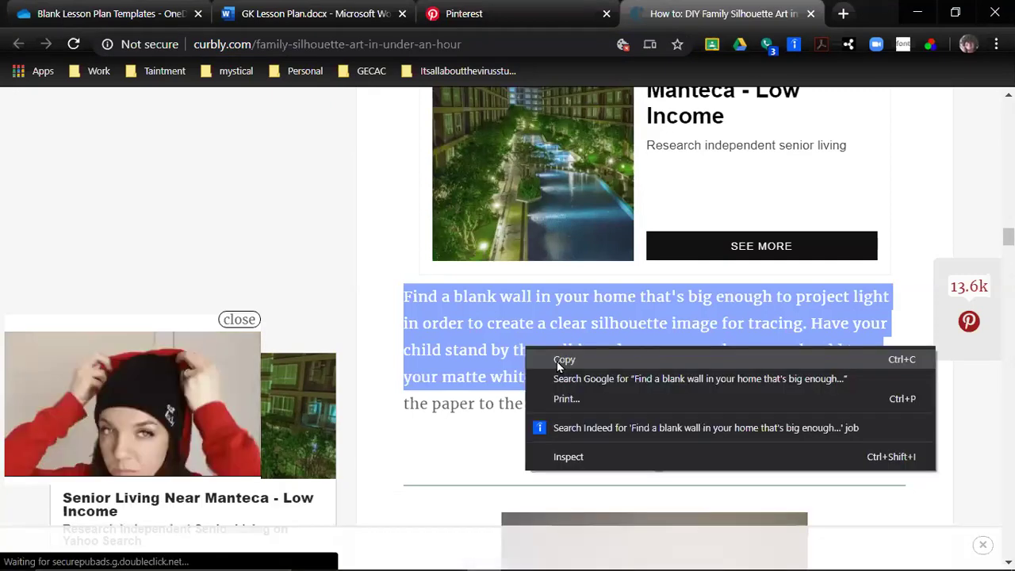
{"action": "left_click", "coordinate": [563, 359]}
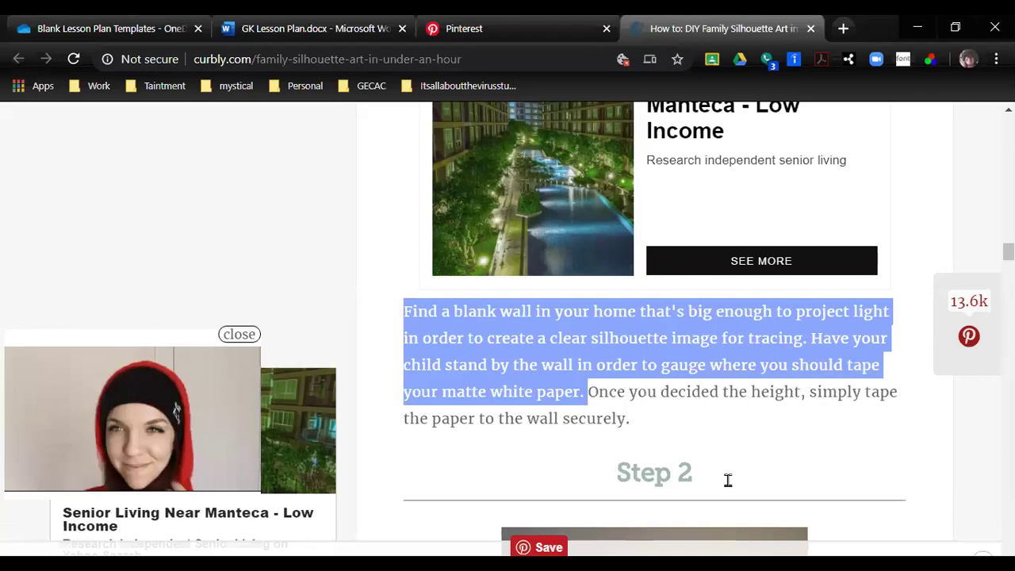
Step: Start numbered step 1 with the pasted blank-wall instructions and zoom the page to 120%
{"action": "key", "text": "alt+Tab"}
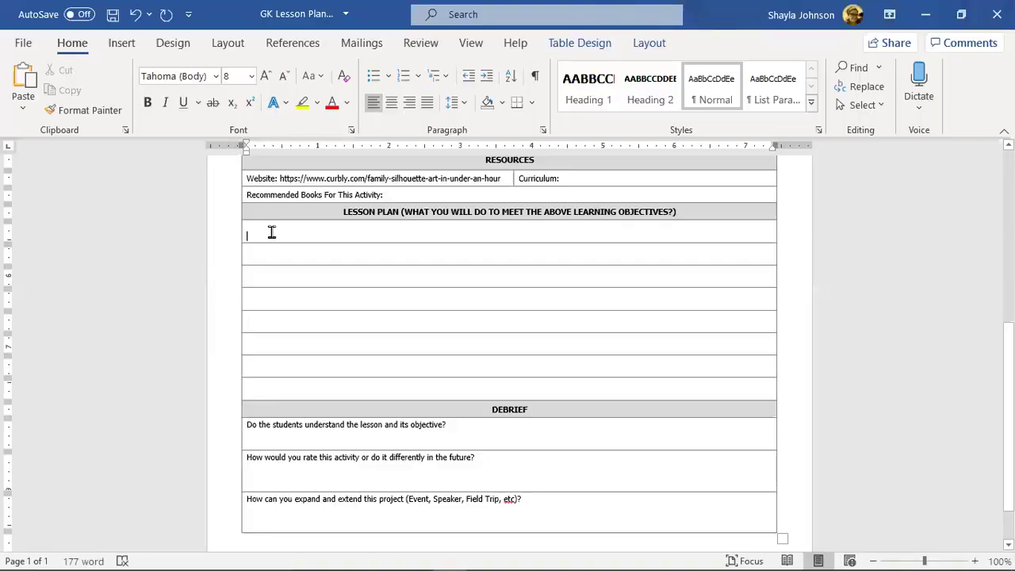
{"action": "type", "text": "1"}
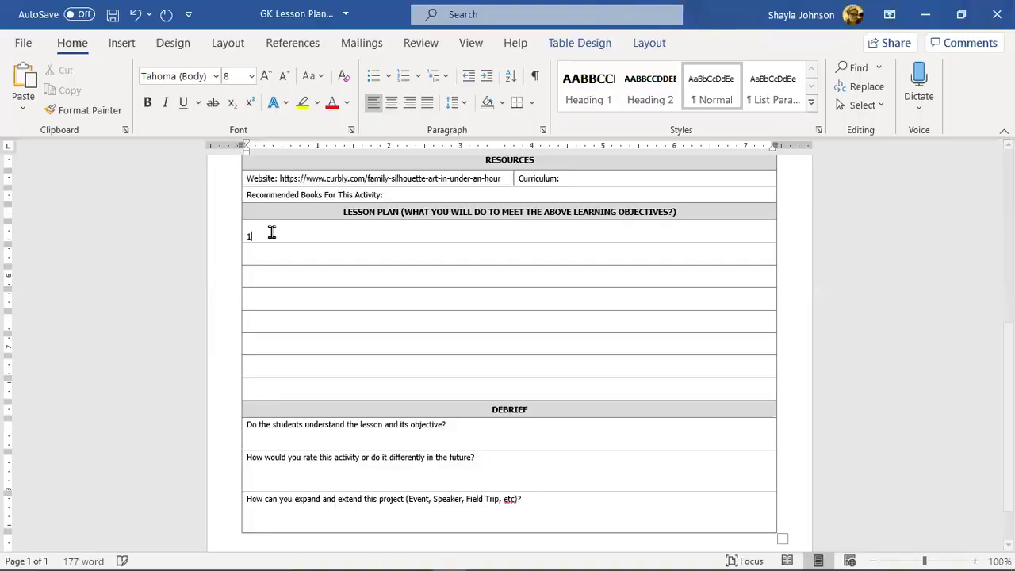
{"action": "type", "text": "."}
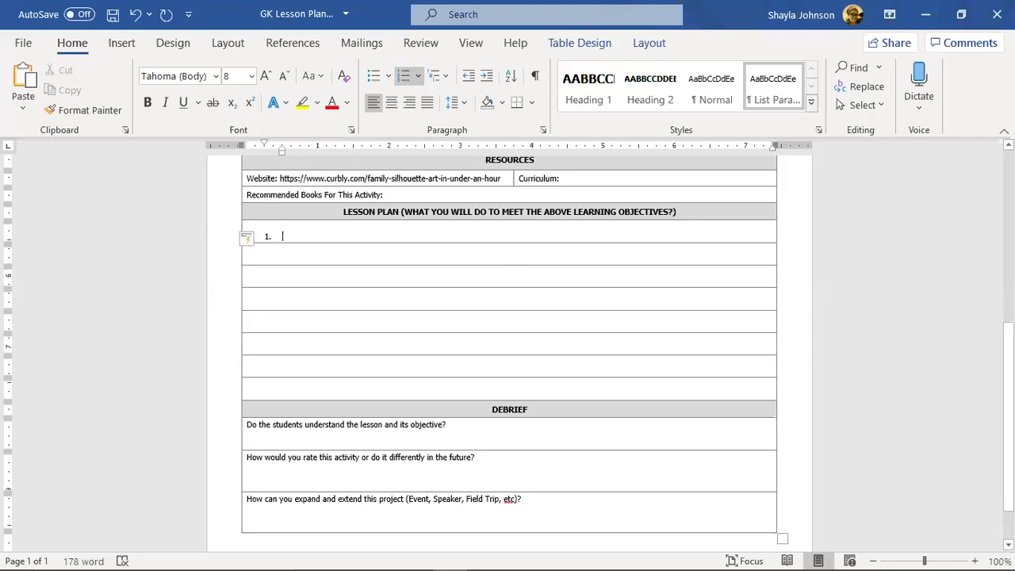
{"action": "key", "text": "ctrl+v"}
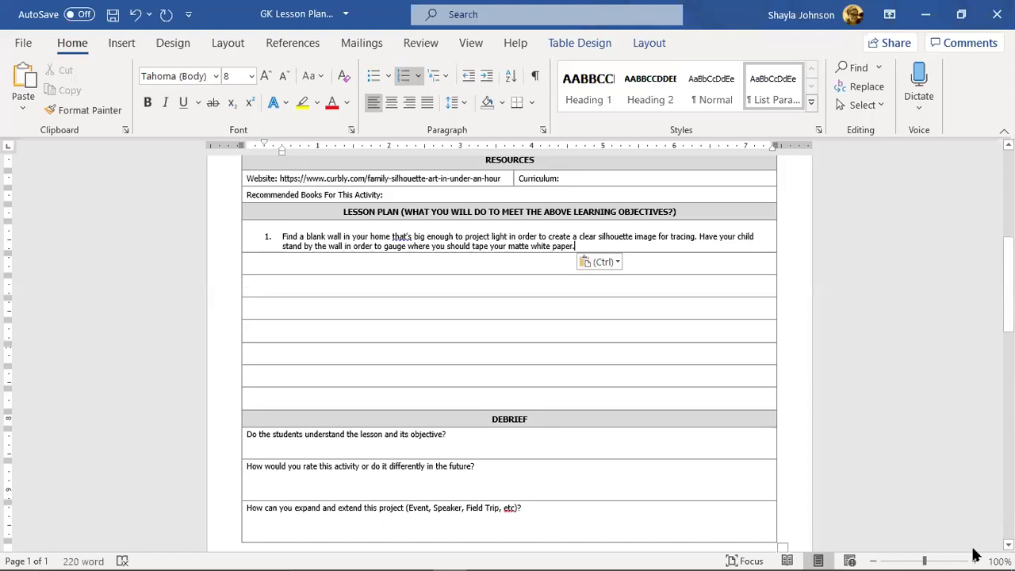
{"action": "left_click", "coordinate": [975, 560]}
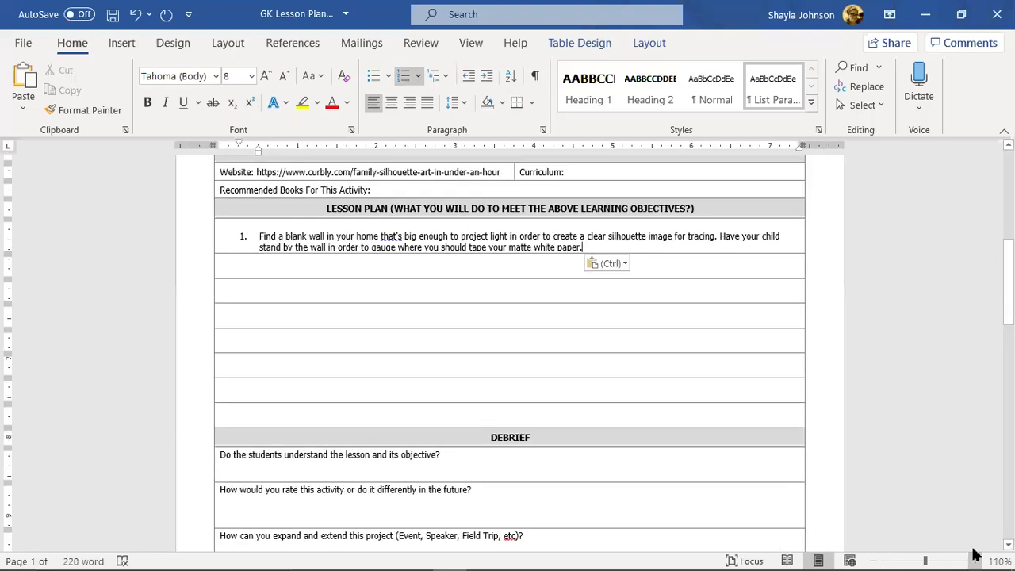
{"action": "left_click", "coordinate": [974, 560]}
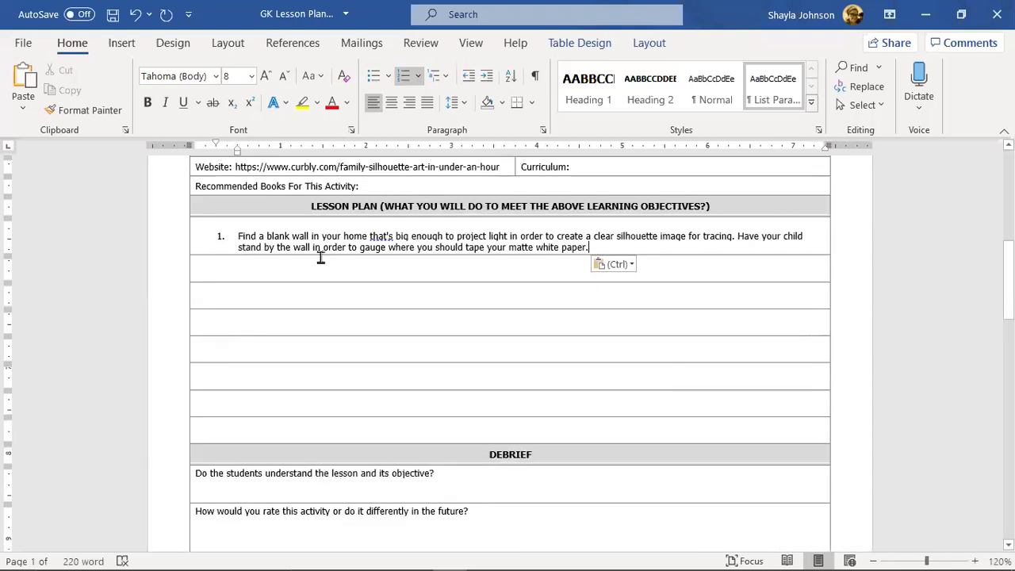
Step: In step 1, change 'home' to 'class' and retype the final period after 'paper'
{"action": "left_click", "coordinate": [367, 232]}
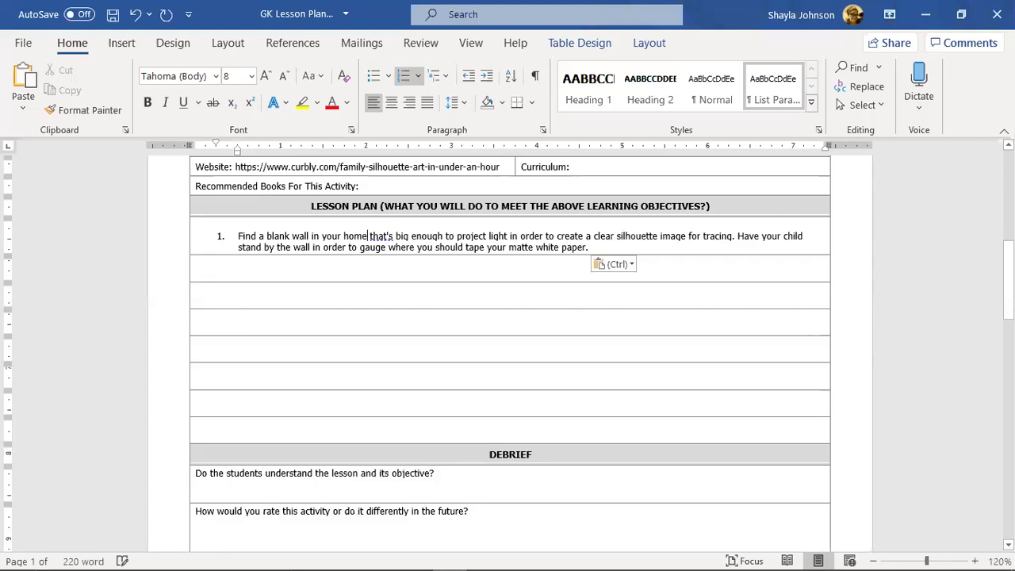
{"action": "key", "text": "BackSpace"}
{"action": "key", "text": "BackSpace"}
{"action": "key", "text": "BackSpace"}
{"action": "key", "text": "BackSpace"}
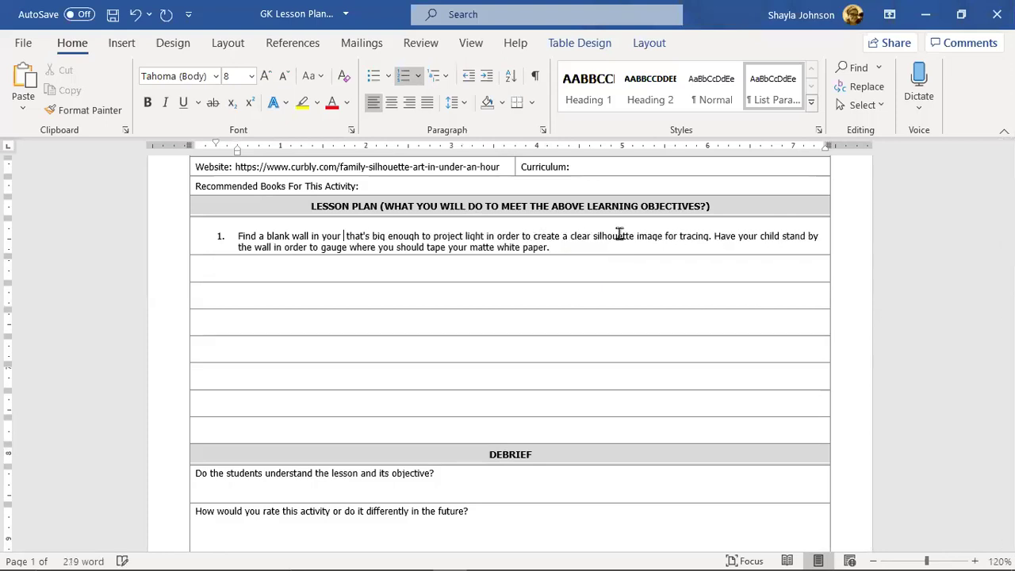
{"action": "type", "text": "clas"}
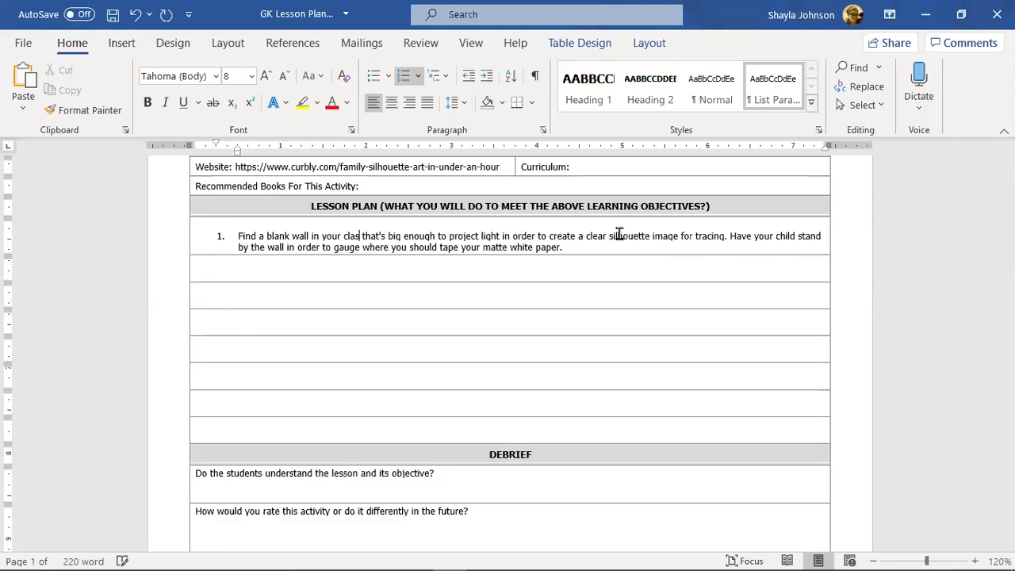
{"action": "type", "text": "s"}
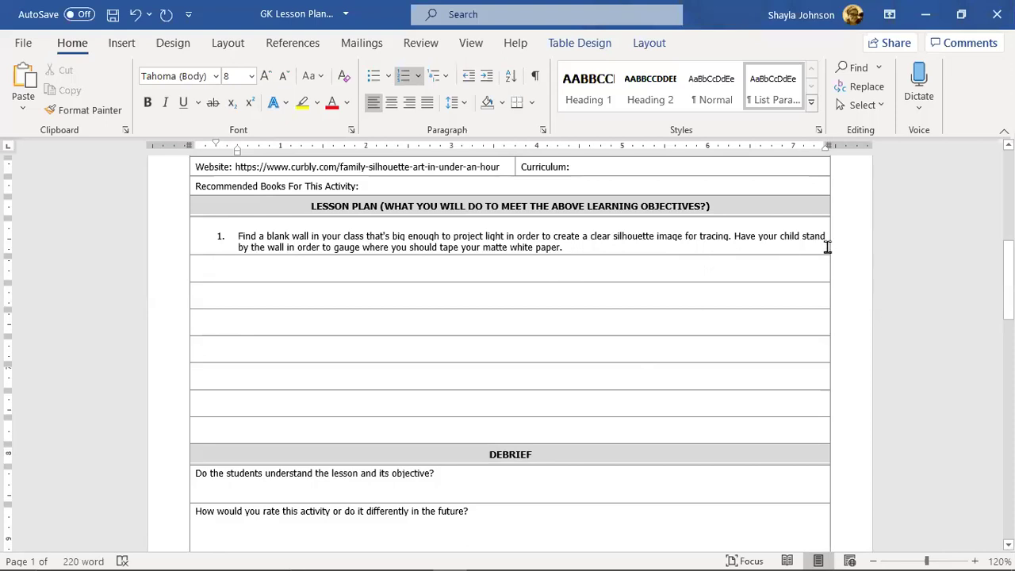
{"action": "left_click", "coordinate": [804, 235]}
{"action": "key", "text": "Down"}
{"action": "key", "text": "BackSpace"}
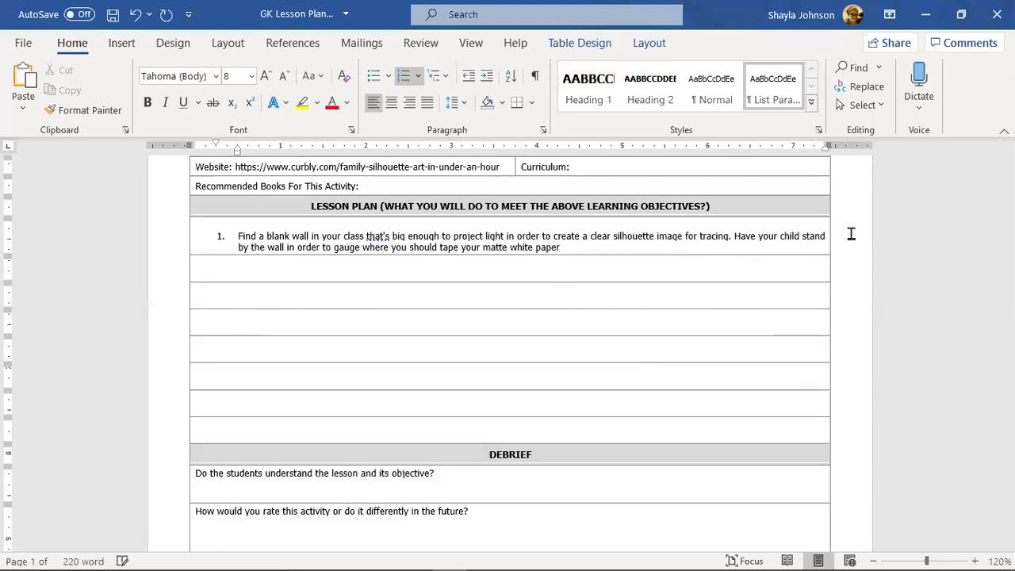
{"action": "type", "text": "."}
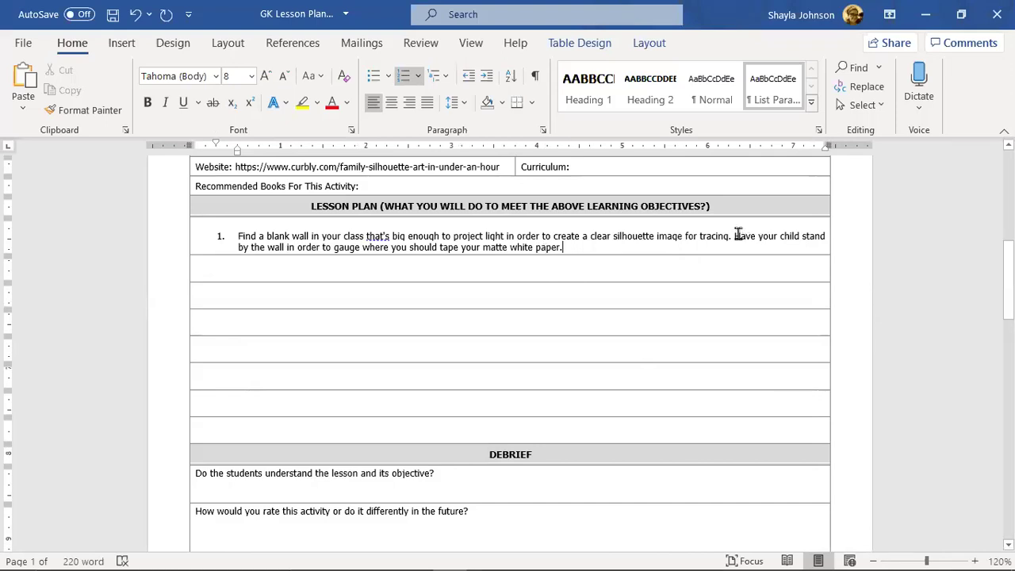
Step: Replace step 1's child sentence with 'Have students get into teams of 2. They can take turns tracing each others silhouette.'
{"action": "left_click", "coordinate": [733, 235]}
{"action": "key", "text": "ctrl+shift+Down"}
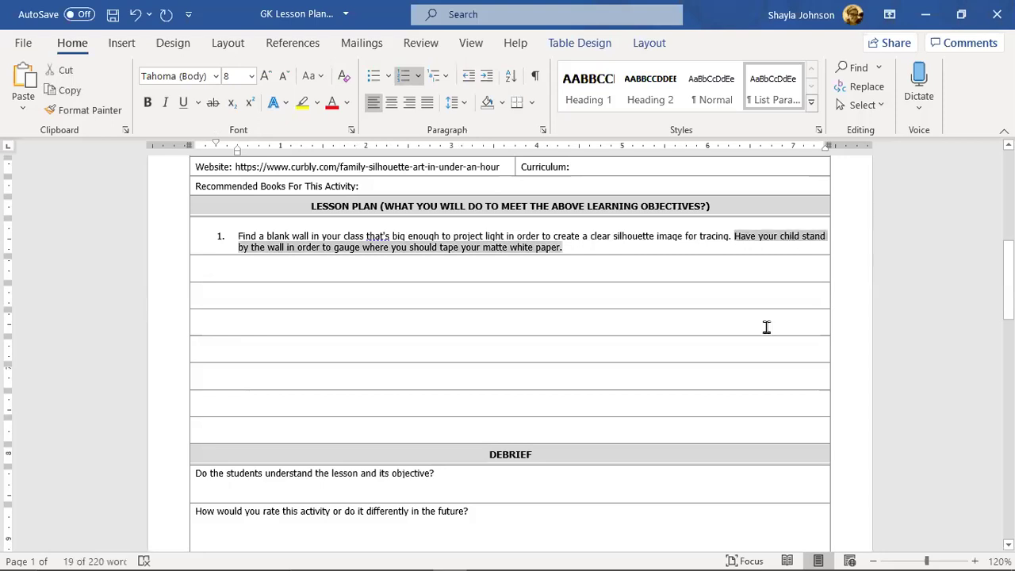
{"action": "key", "text": "Delete"}
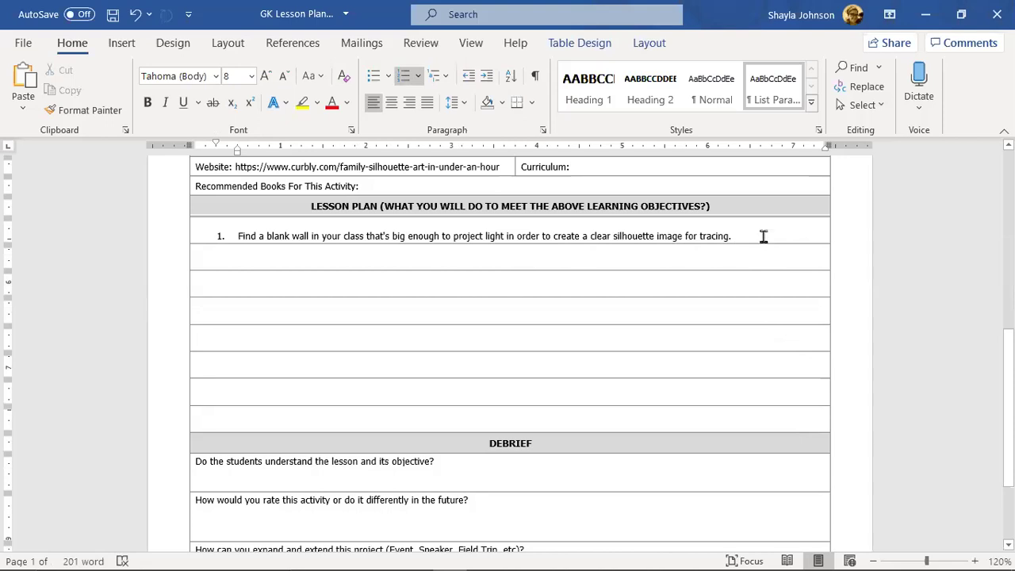
{"action": "type", "text": "Hav"}
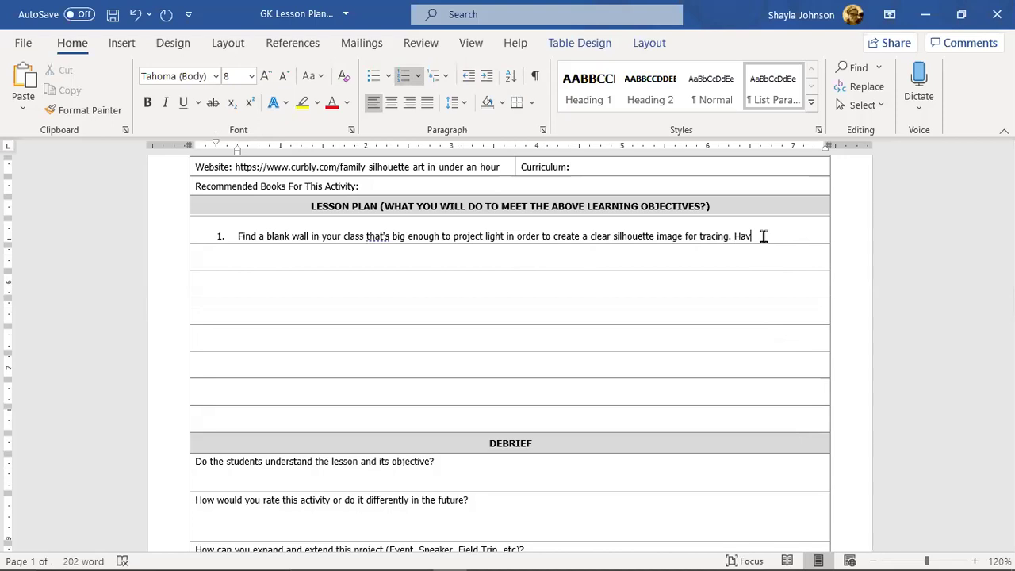
{"action": "type", "text": "e students get in"}
{"action": "key", "text": "BackSpace"}
{"action": "type", "text": "to teams "}
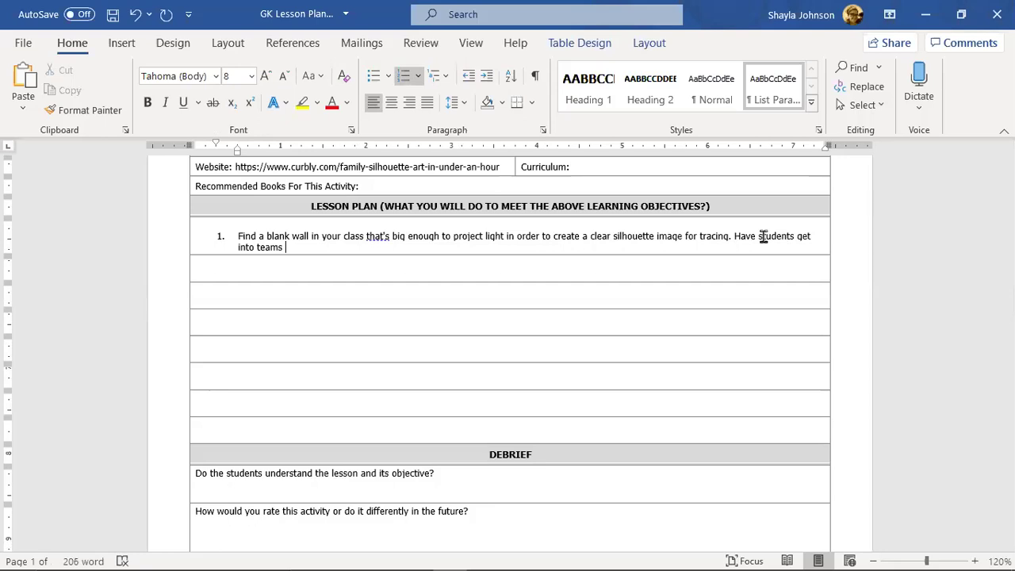
{"action": "type", "text": "of 2. They can take"}
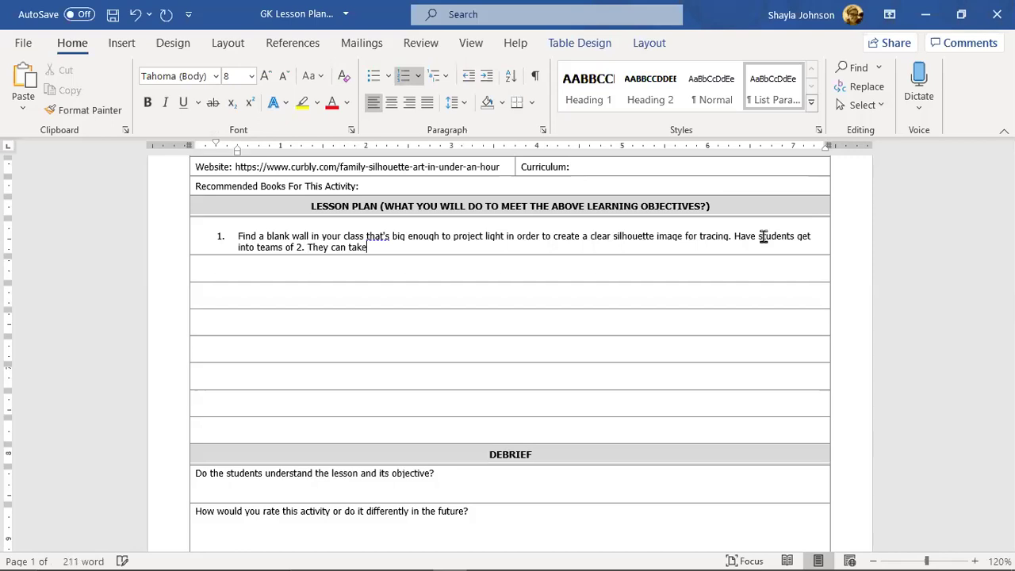
{"action": "type", "text": " turns tracing ea"}
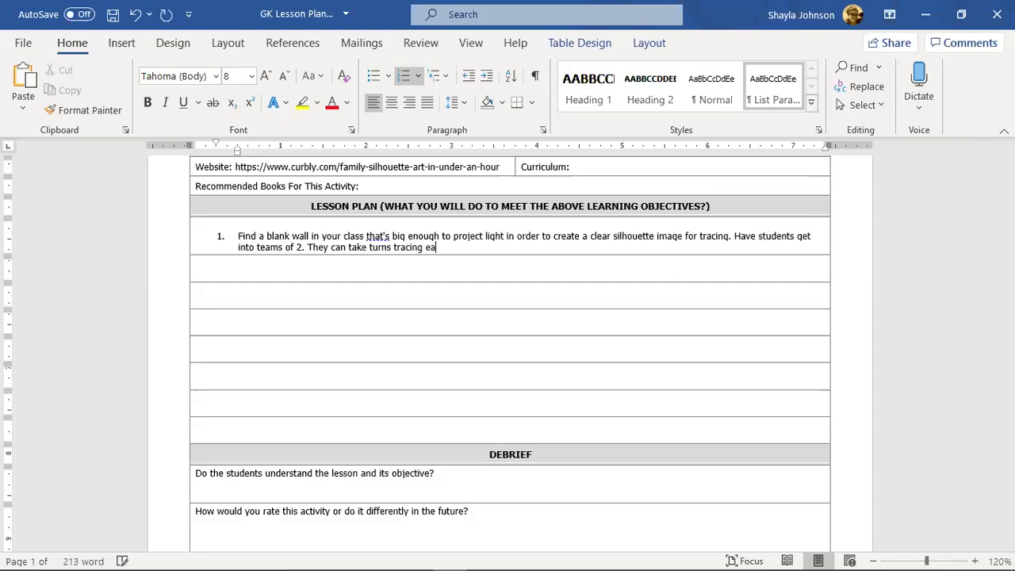
{"action": "type", "text": "ch others silhouette"}
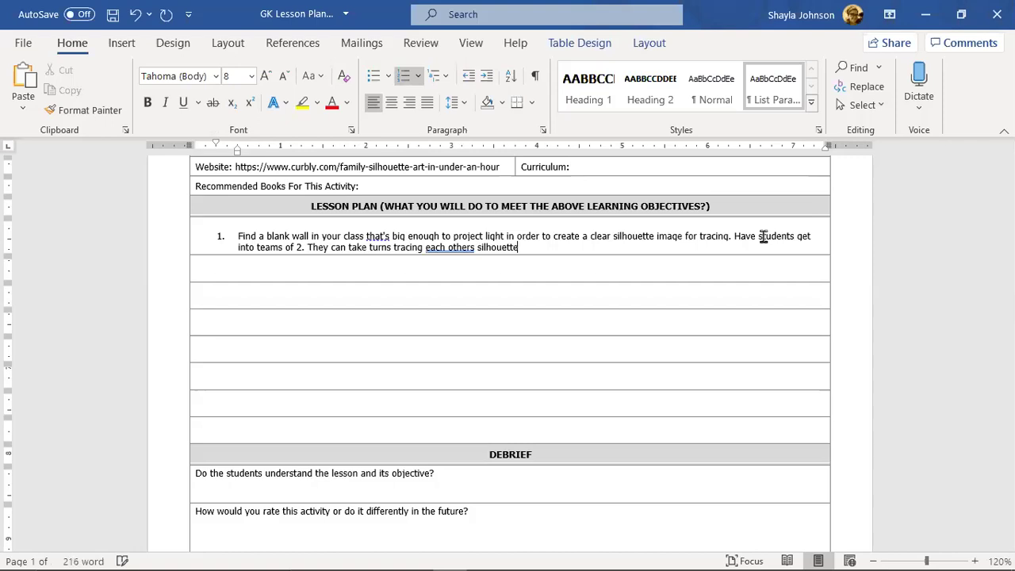
{"action": "type", "text": "."}
Step: Accept the 'each other's' correction, change 'that's' to 'that is', and start step 2
{"action": "right_click", "coordinate": [511, 349]}
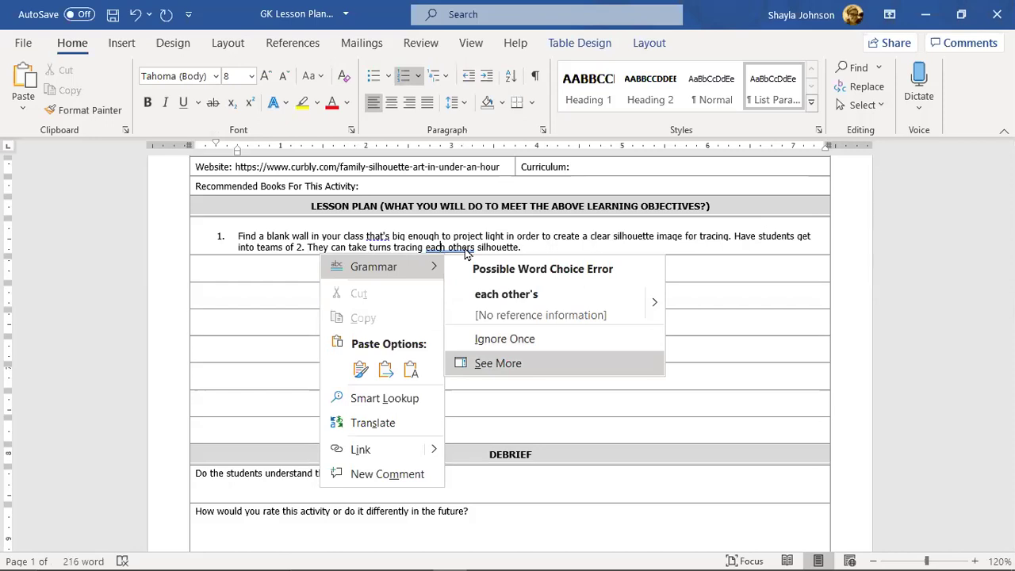
{"action": "left_click", "coordinate": [507, 311]}
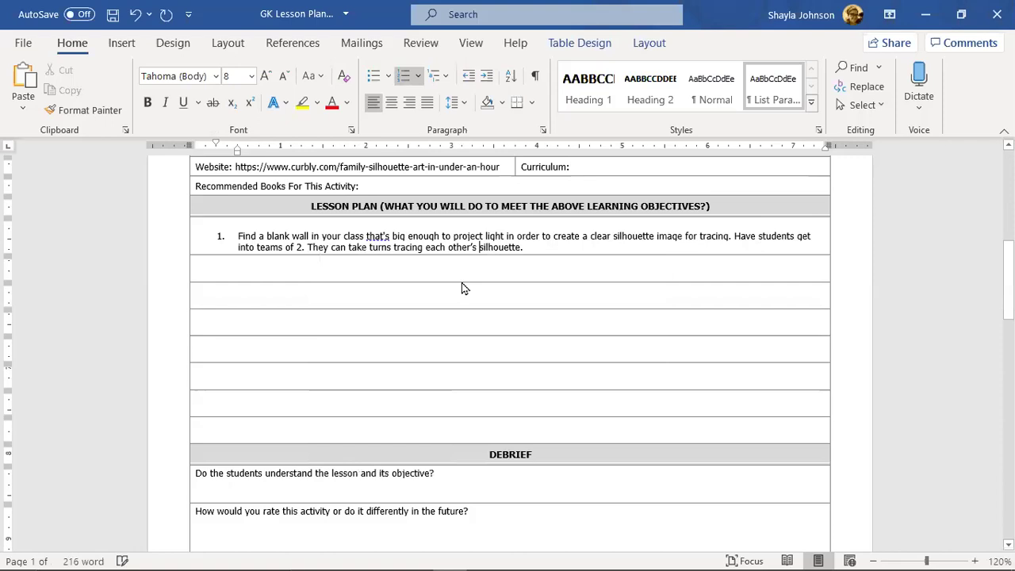
{"action": "left_click", "coordinate": [576, 237]}
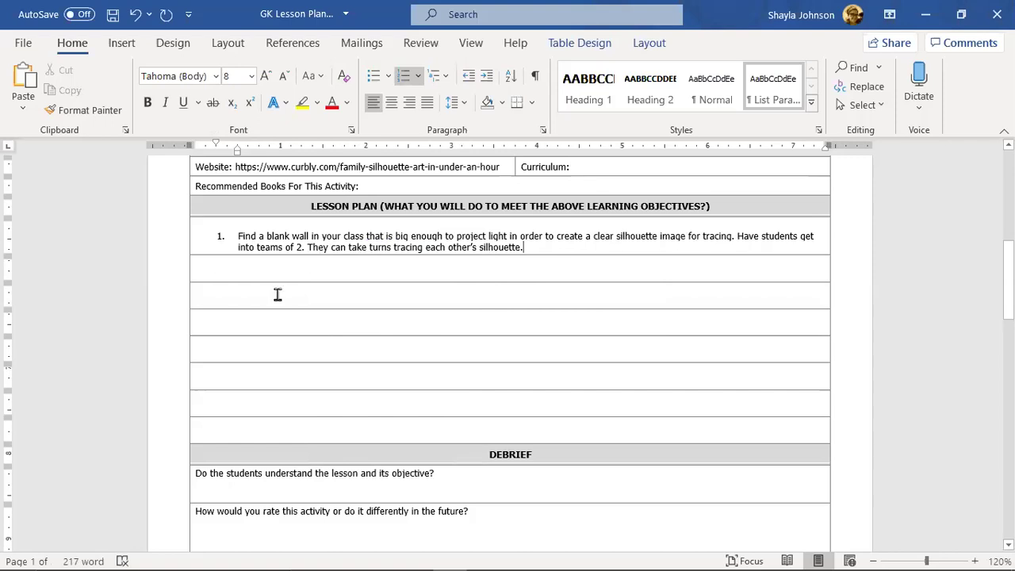
{"action": "key", "text": "Down"}
{"action": "type", "text": "2"}
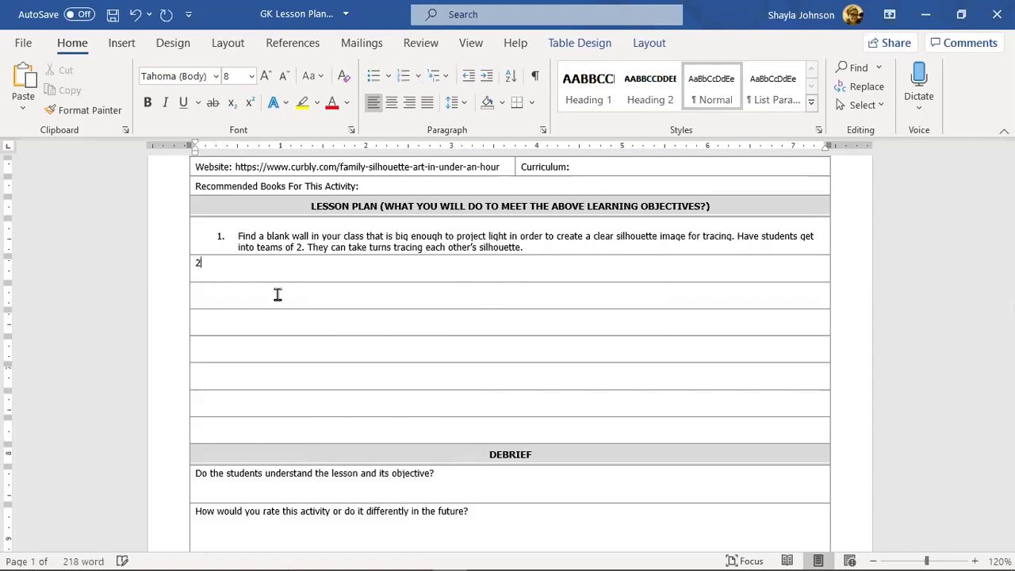
{"action": "type", "text": "."}
Step: Scroll the Curbly article to Step 3 and copy the 'Remove the paper…' paragraph
{"action": "key", "text": "alt+Tab"}
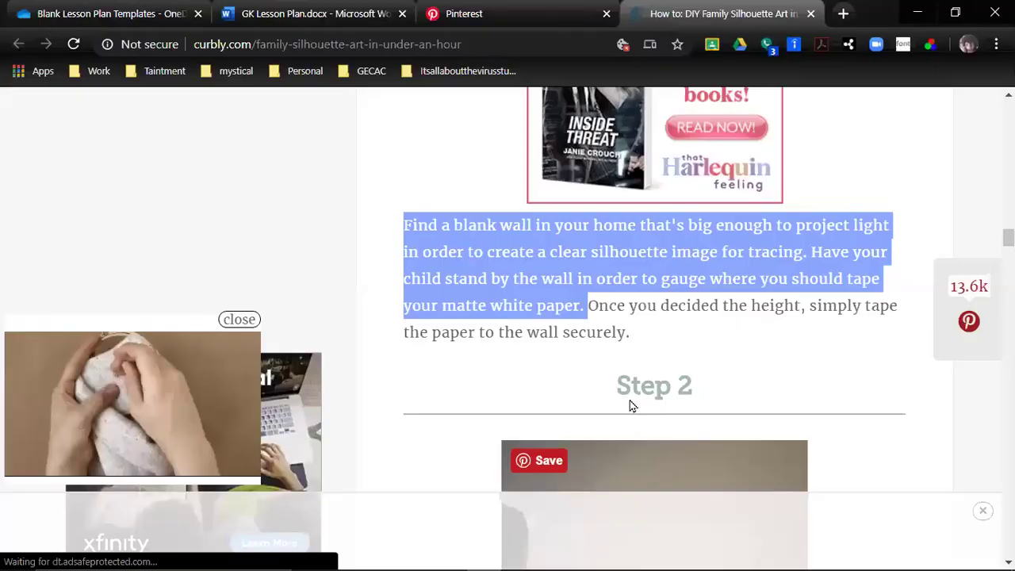
{"action": "scroll", "coordinate": [629, 404], "scroll_direction": "down", "scroll_amount": 2}
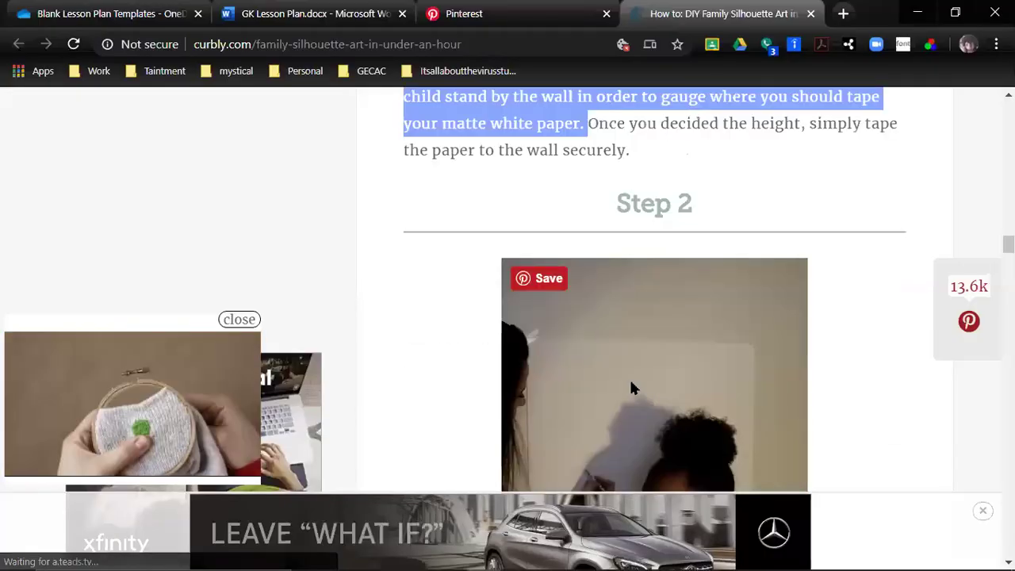
{"action": "scroll", "coordinate": [631, 387], "scroll_direction": "down", "scroll_amount": 4}
{"action": "scroll", "coordinate": [629, 387], "scroll_direction": "down", "scroll_amount": 3}
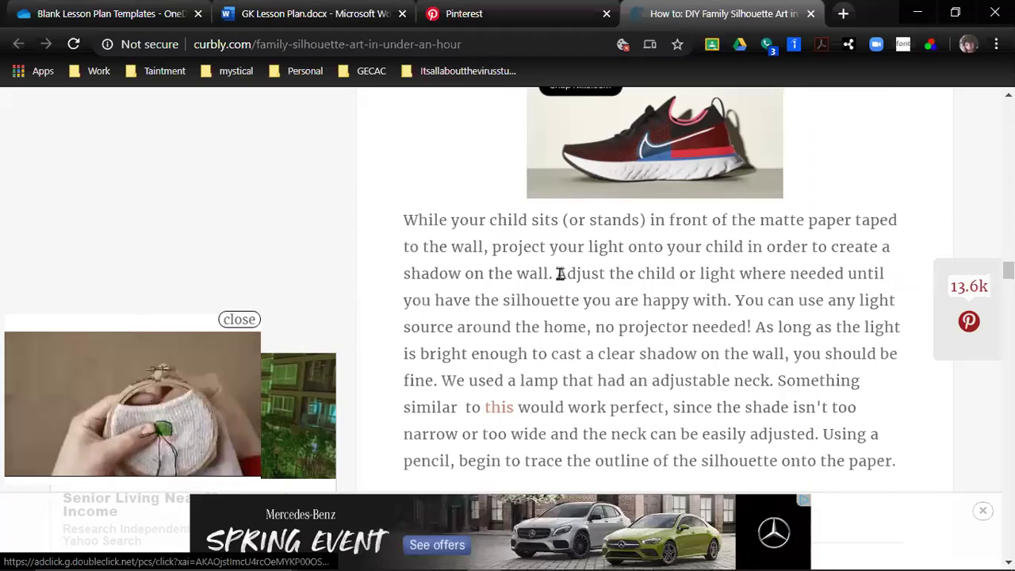
{"action": "left_click_drag", "start_coordinate": [562, 275], "coordinate": [555, 275]}
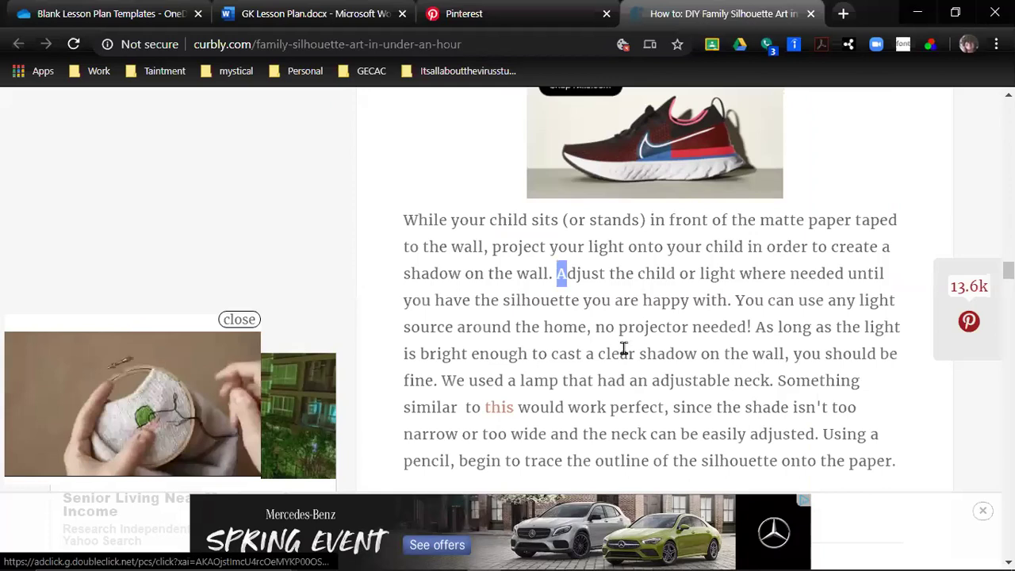
{"action": "scroll", "coordinate": [695, 290], "scroll_direction": "down", "scroll_amount": 1}
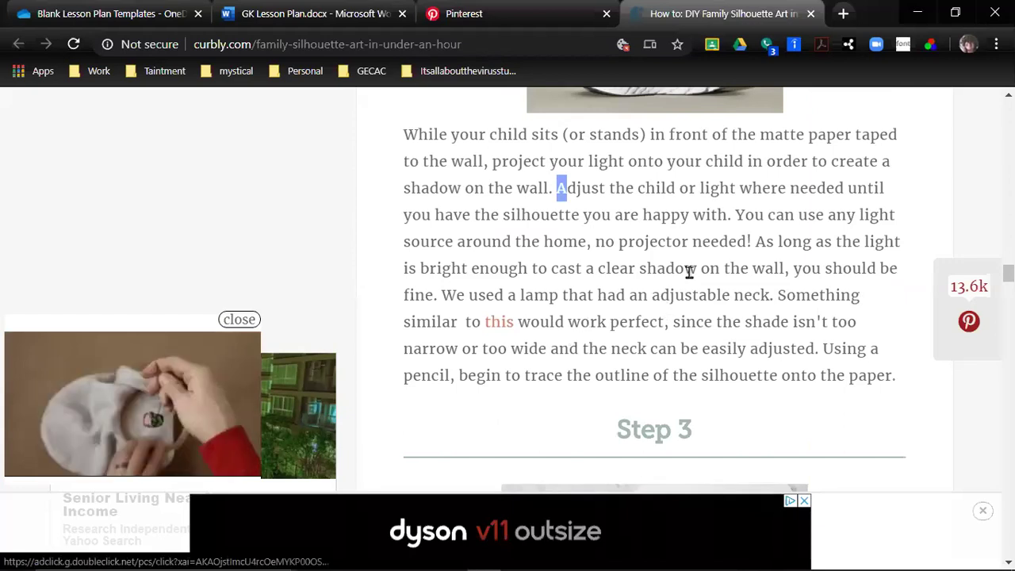
{"action": "scroll", "coordinate": [763, 305], "scroll_direction": "down", "scroll_amount": 1}
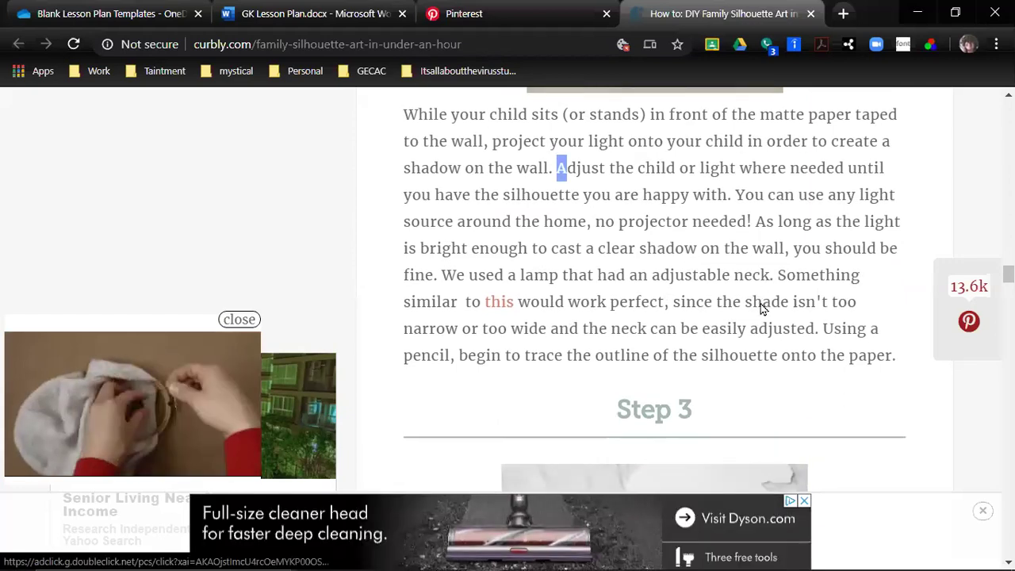
{"action": "scroll", "coordinate": [757, 307], "scroll_direction": "down", "scroll_amount": 5}
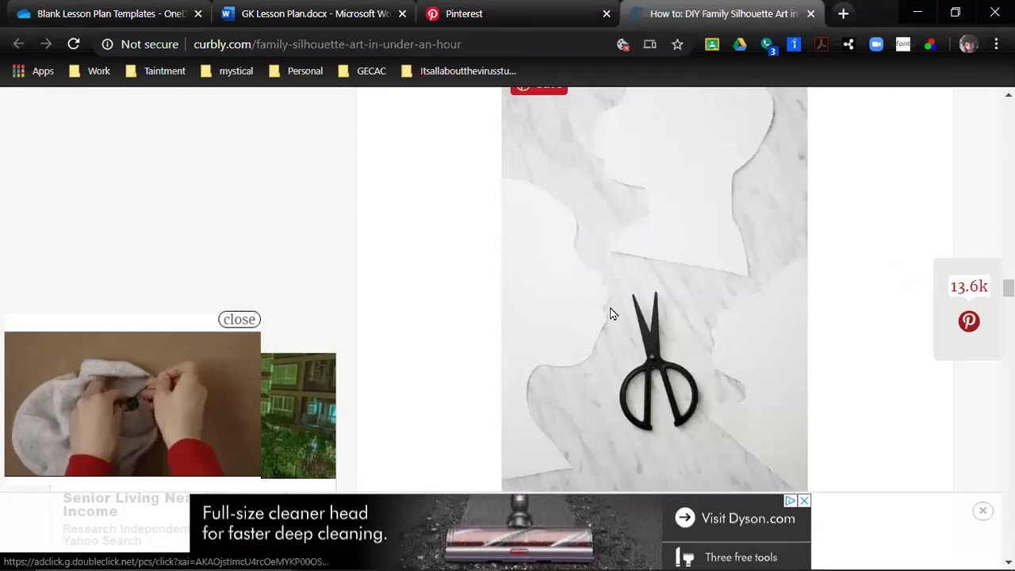
{"action": "scroll", "coordinate": [611, 313], "scroll_direction": "down", "scroll_amount": 4}
{"action": "scroll", "coordinate": [674, 305], "scroll_direction": "down", "scroll_amount": 2}
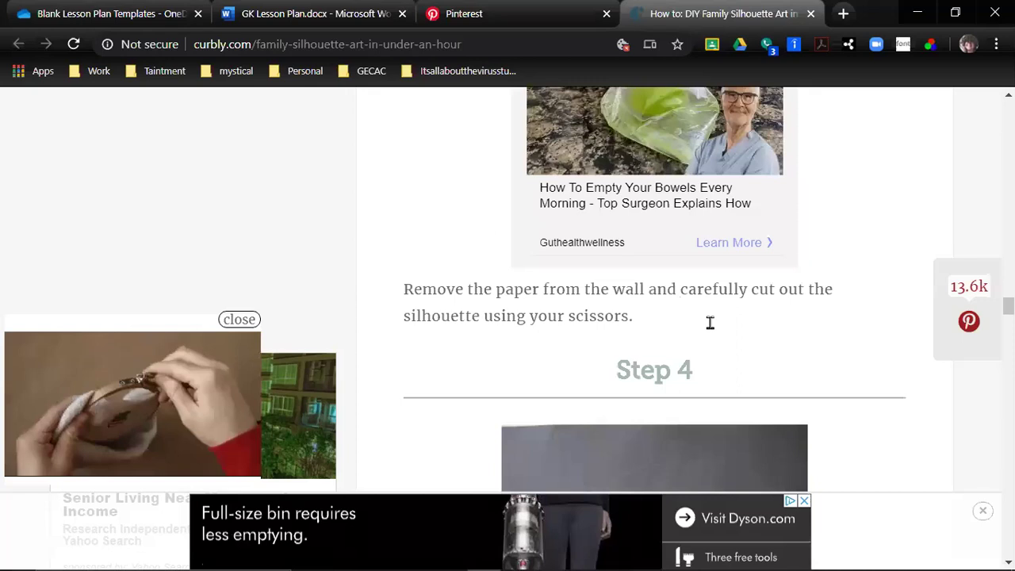
{"action": "triple_click", "coordinate": [577, 317]}
{"action": "key", "text": "ctrl+c"}
{"action": "right_click", "coordinate": [577, 317]}
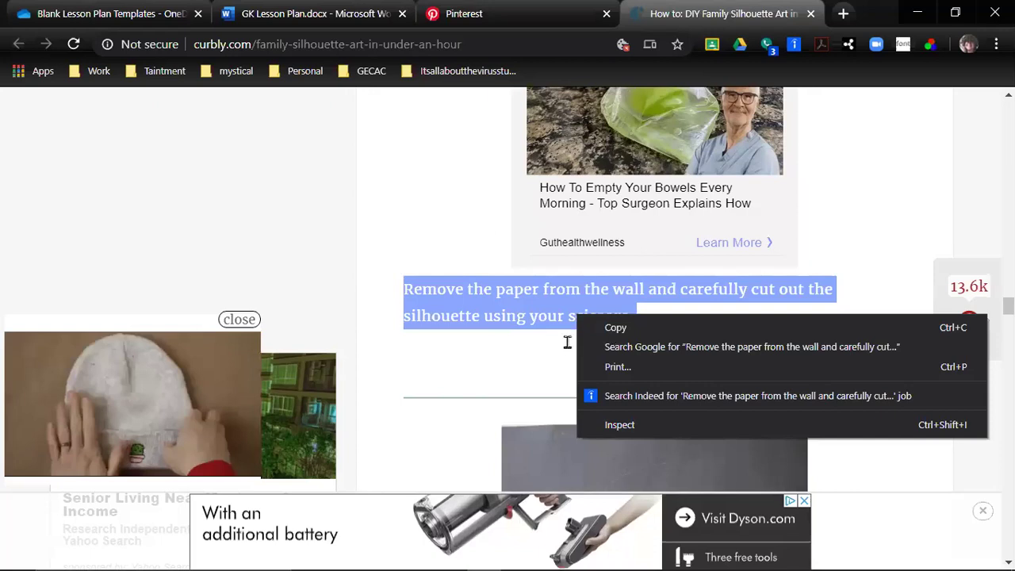
{"action": "key", "text": "alt+Tab"}
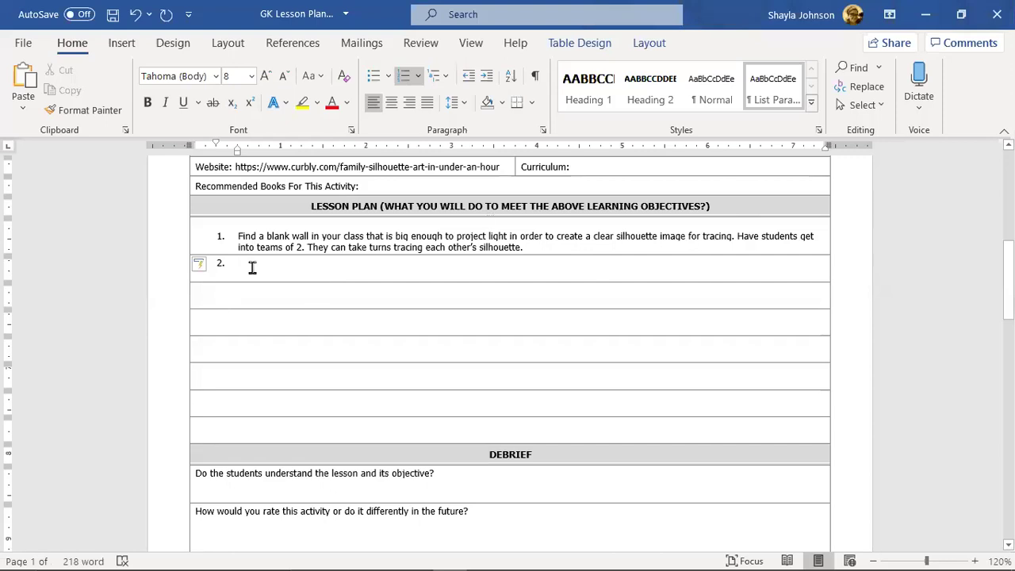
Step: Paste 'Remove the paper from the wall and carefully cut out the silhouette using your scissors.' as step 2
{"action": "key", "text": "Return"}
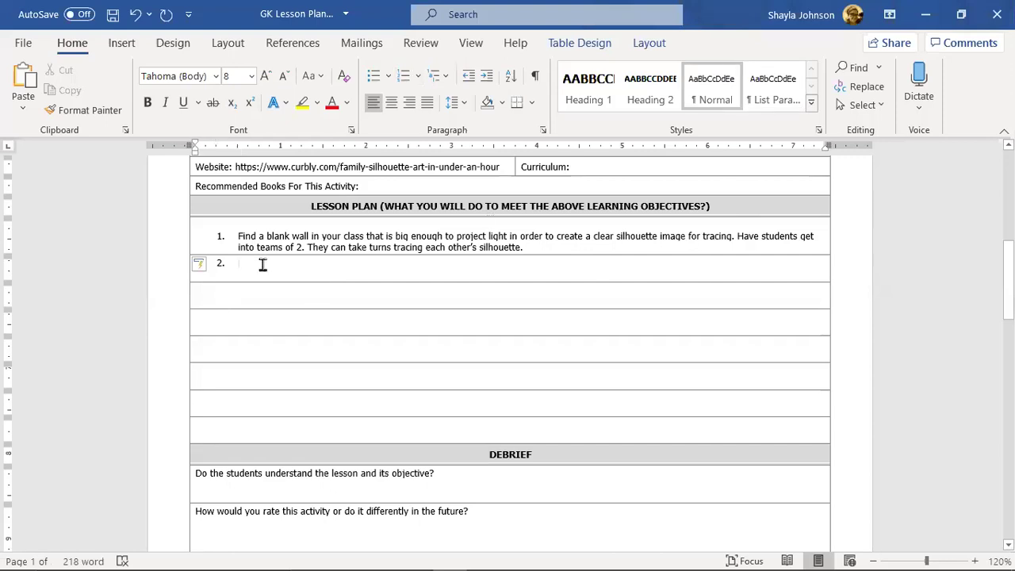
{"action": "key", "text": "ctrl+z"}
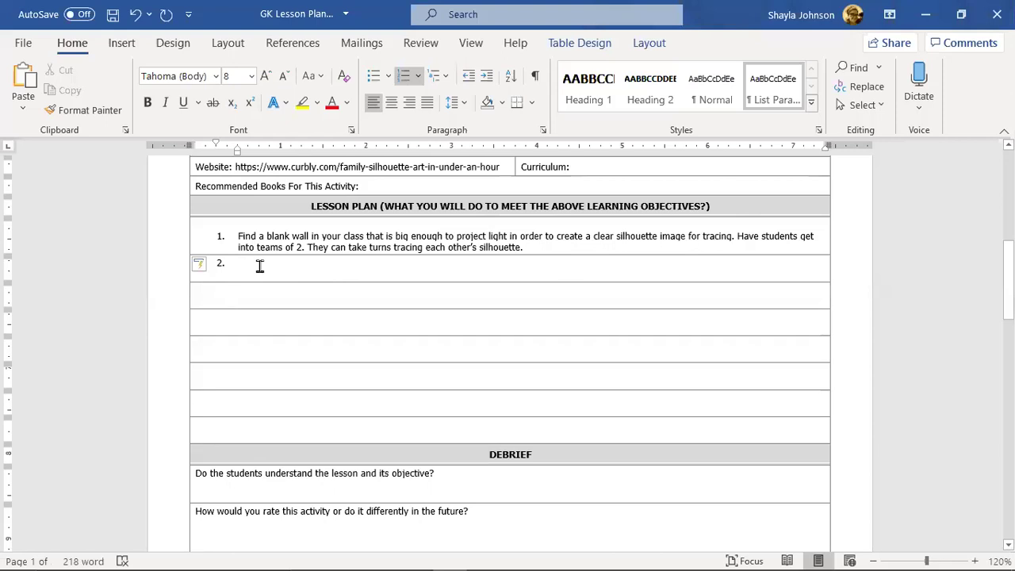
{"action": "right_click", "coordinate": [354, 176]}
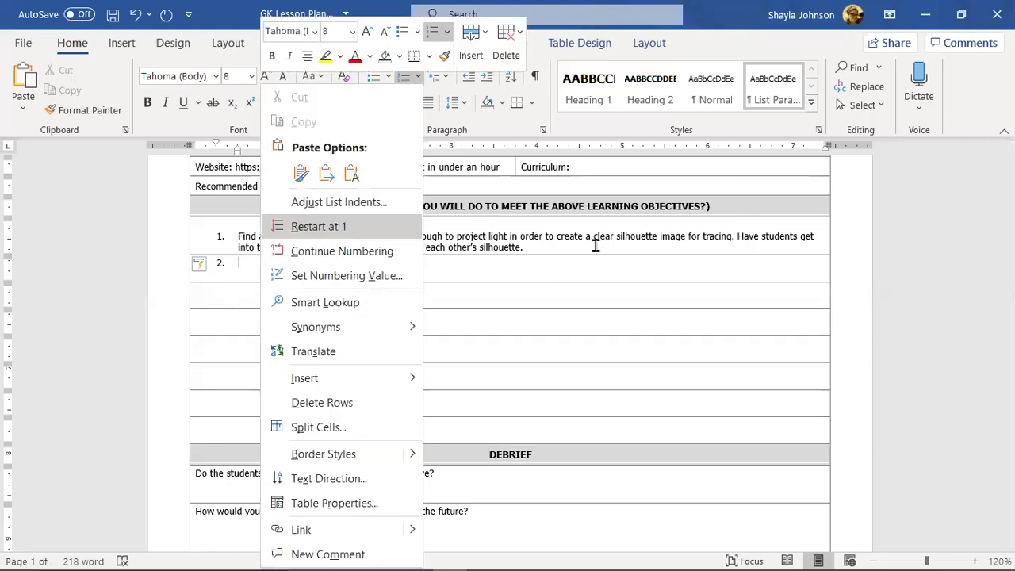
{"action": "key", "text": "ctrl+v"}
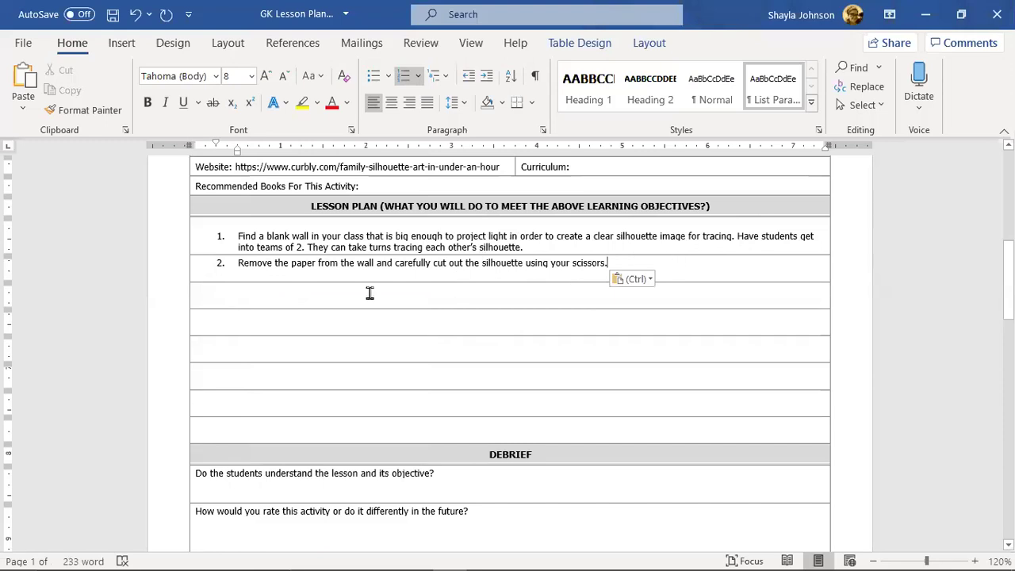
Step: Start numbered step 3 in the next empty row
{"action": "left_click", "coordinate": [257, 295]}
{"action": "type", "text": "3."}
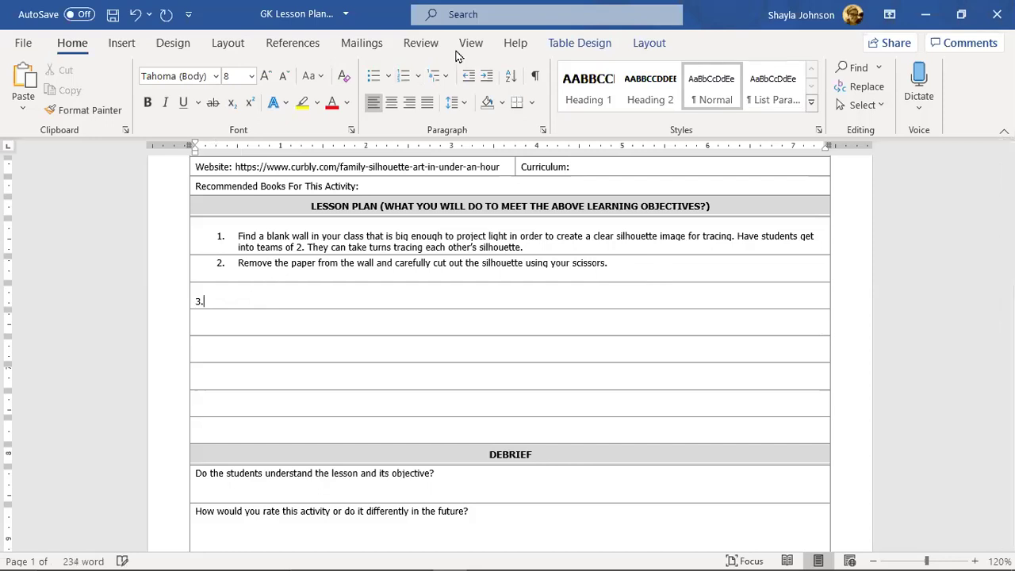
{"action": "key", "text": "space"}
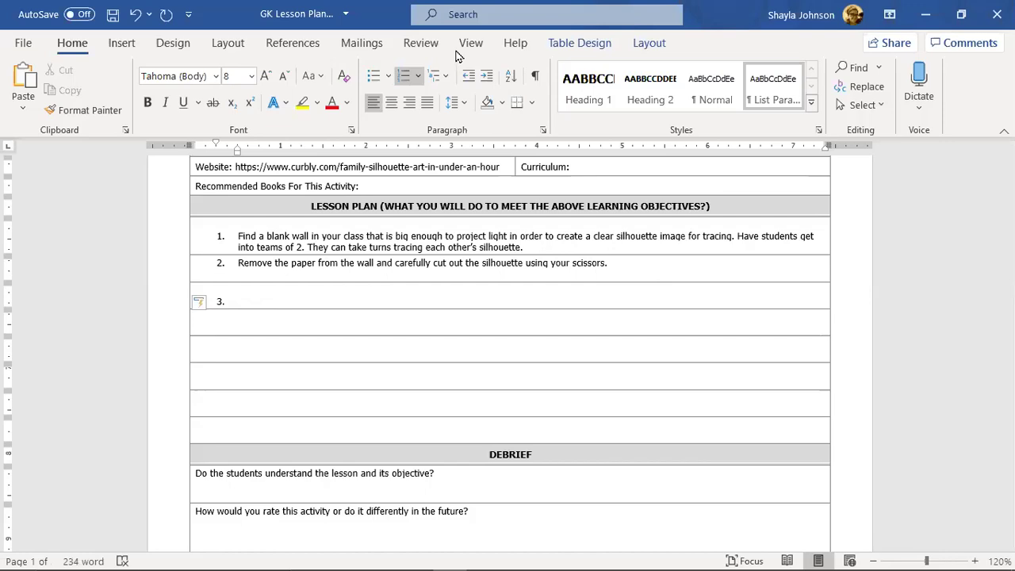
Step: Scroll through Steps 4–7 of the Curbly article, settling on the 'Depending on the color…' paragraph
{"action": "key", "text": "alt+Tab"}
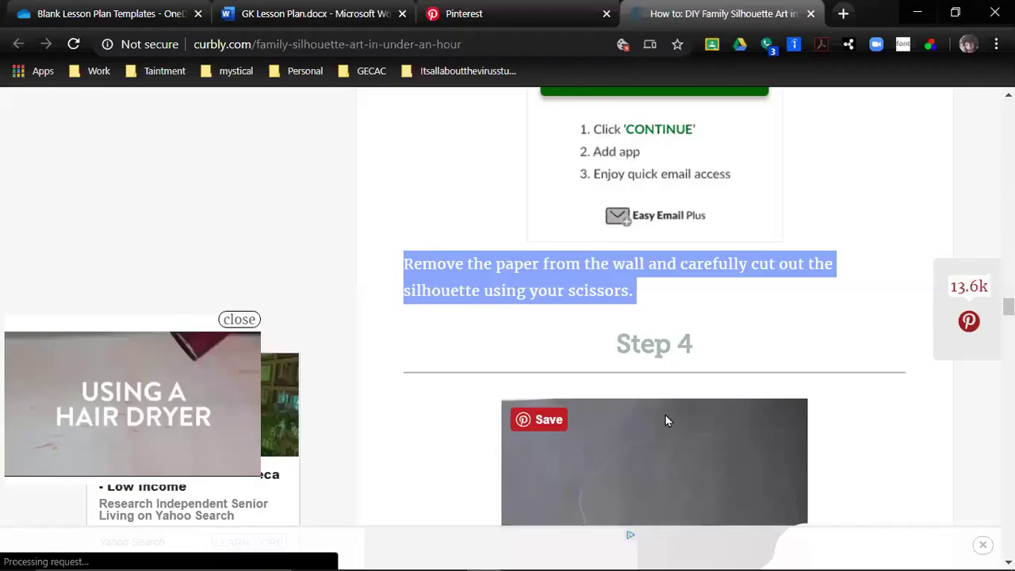
{"action": "scroll", "coordinate": [657, 407], "scroll_direction": "down", "scroll_amount": 3}
{"action": "scroll", "coordinate": [656, 399], "scroll_direction": "down", "scroll_amount": 3}
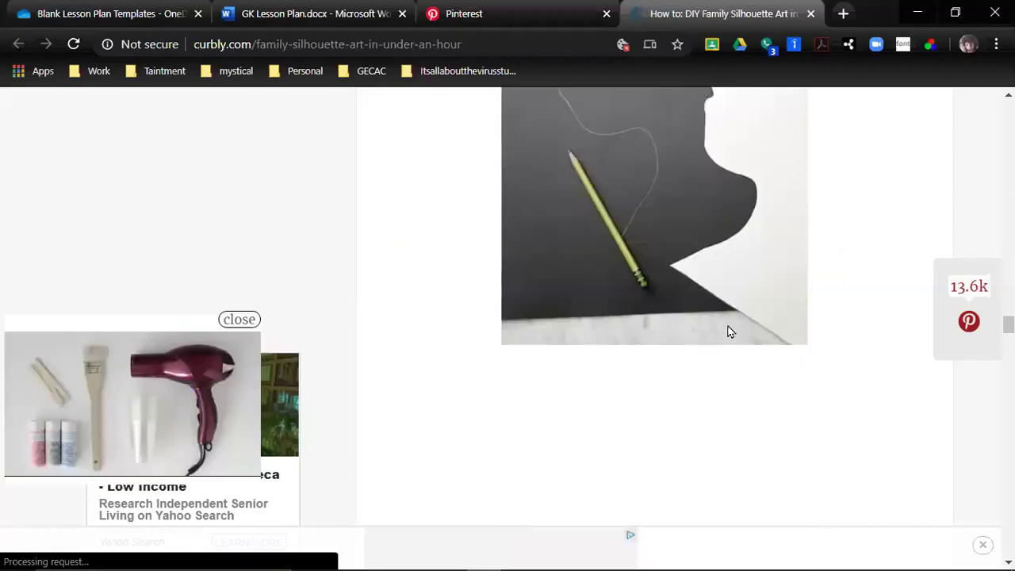
{"action": "scroll", "coordinate": [730, 314], "scroll_direction": "down", "scroll_amount": 3}
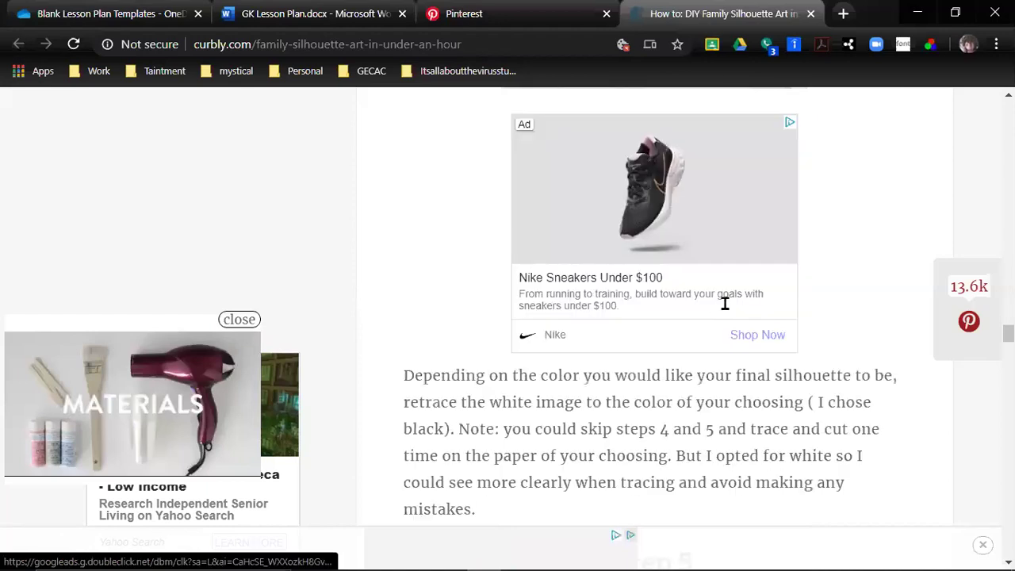
{"action": "scroll", "coordinate": [693, 332], "scroll_direction": "down", "scroll_amount": 1}
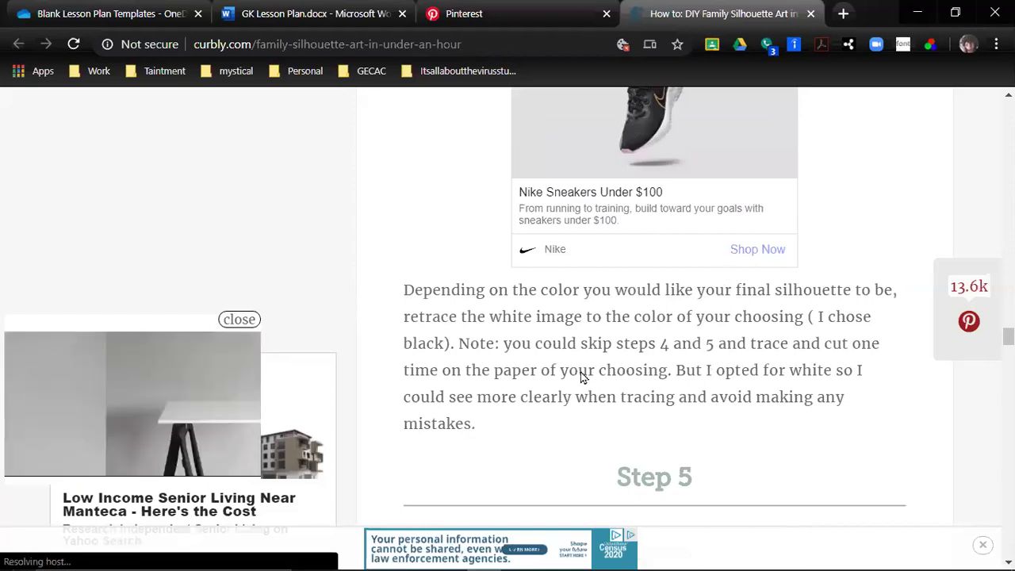
{"action": "scroll", "coordinate": [581, 378], "scroll_direction": "down", "scroll_amount": 2}
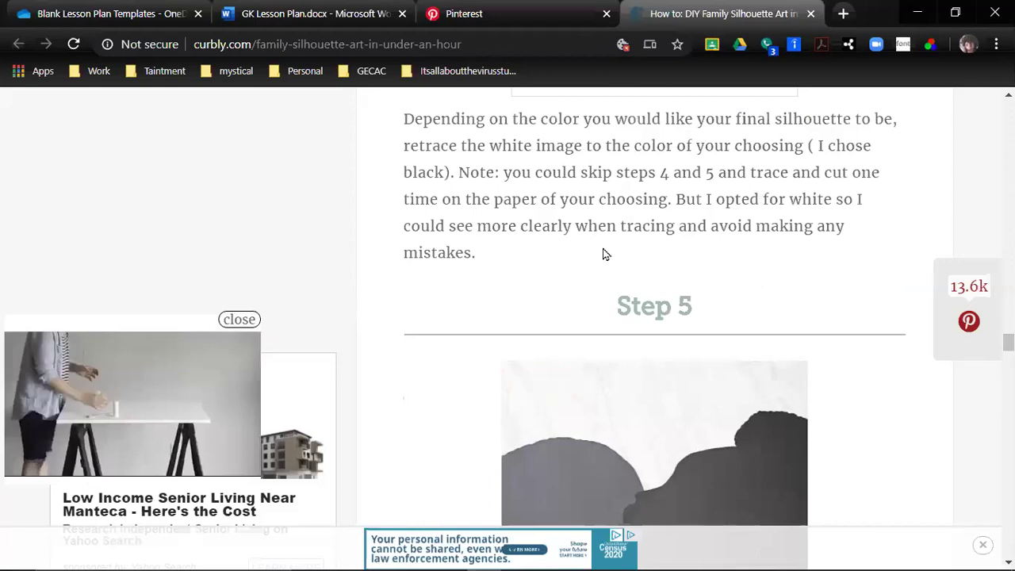
{"action": "scroll", "coordinate": [602, 254], "scroll_direction": "down", "scroll_amount": 3}
{"action": "scroll", "coordinate": [616, 260], "scroll_direction": "down", "scroll_amount": 1}
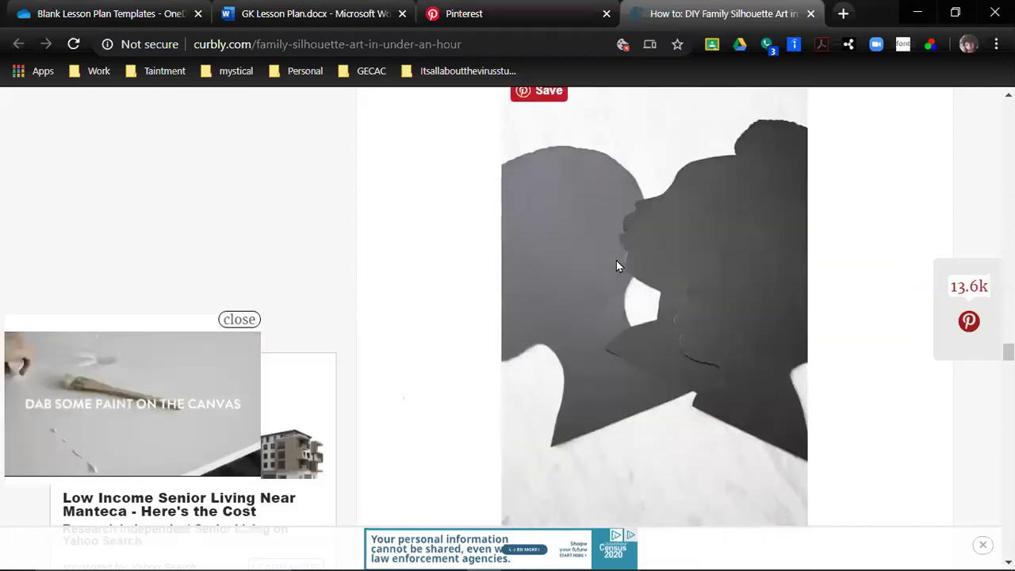
{"action": "scroll", "coordinate": [614, 266], "scroll_direction": "down", "scroll_amount": 4}
{"action": "scroll", "coordinate": [611, 270], "scroll_direction": "down", "scroll_amount": 3}
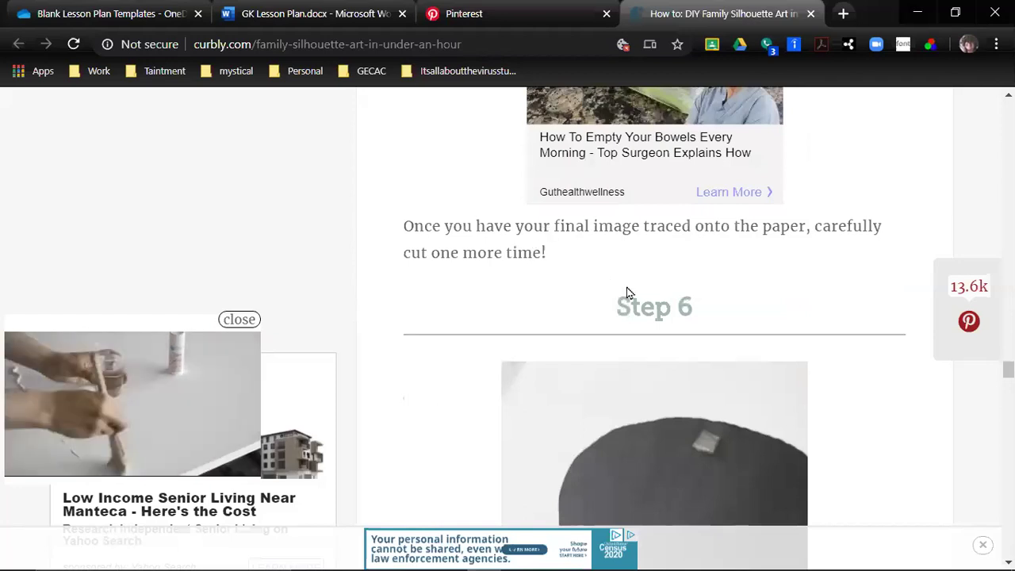
{"action": "scroll", "coordinate": [626, 292], "scroll_direction": "down", "scroll_amount": 1}
{"action": "scroll", "coordinate": [622, 293], "scroll_direction": "down", "scroll_amount": 2}
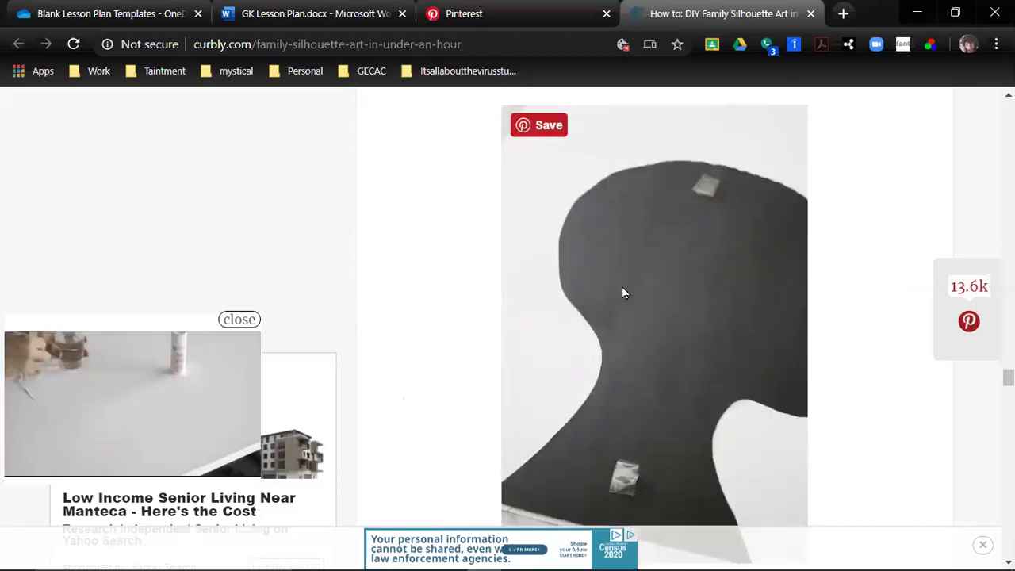
{"action": "scroll", "coordinate": [622, 291], "scroll_direction": "down", "scroll_amount": 3}
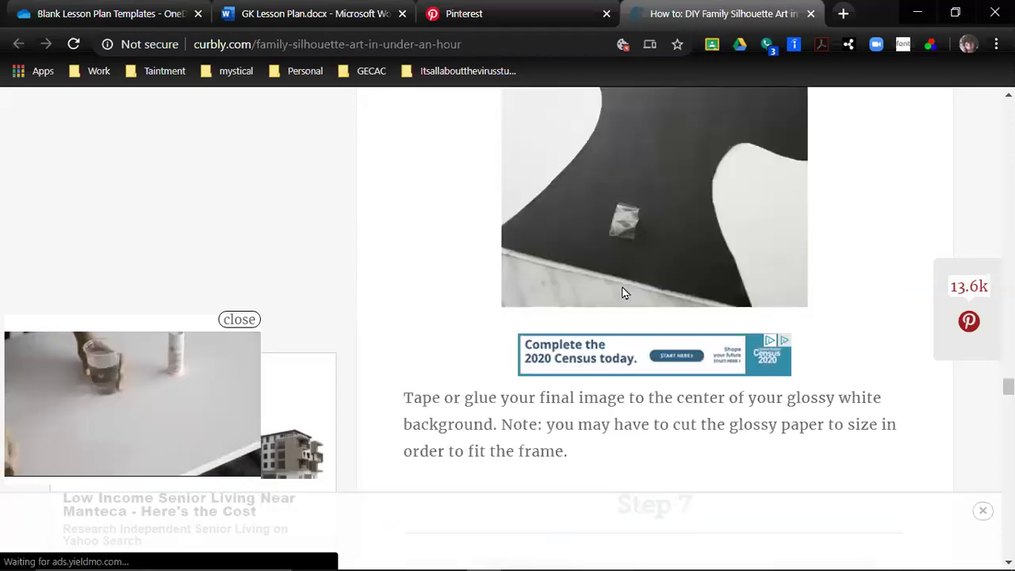
{"action": "scroll", "coordinate": [622, 294], "scroll_direction": "down", "scroll_amount": 3}
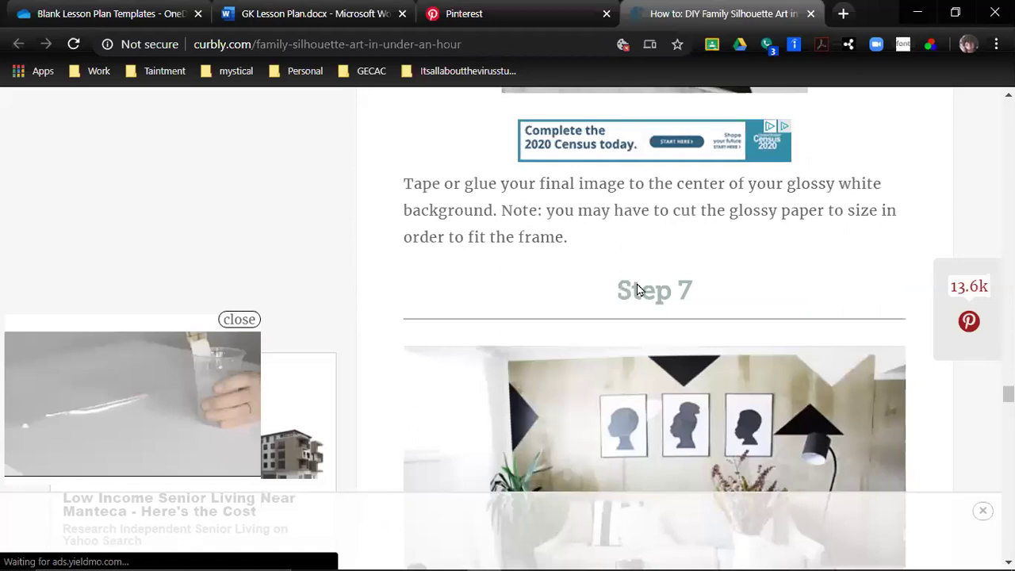
{"action": "scroll", "coordinate": [629, 296], "scroll_direction": "up", "scroll_amount": 4}
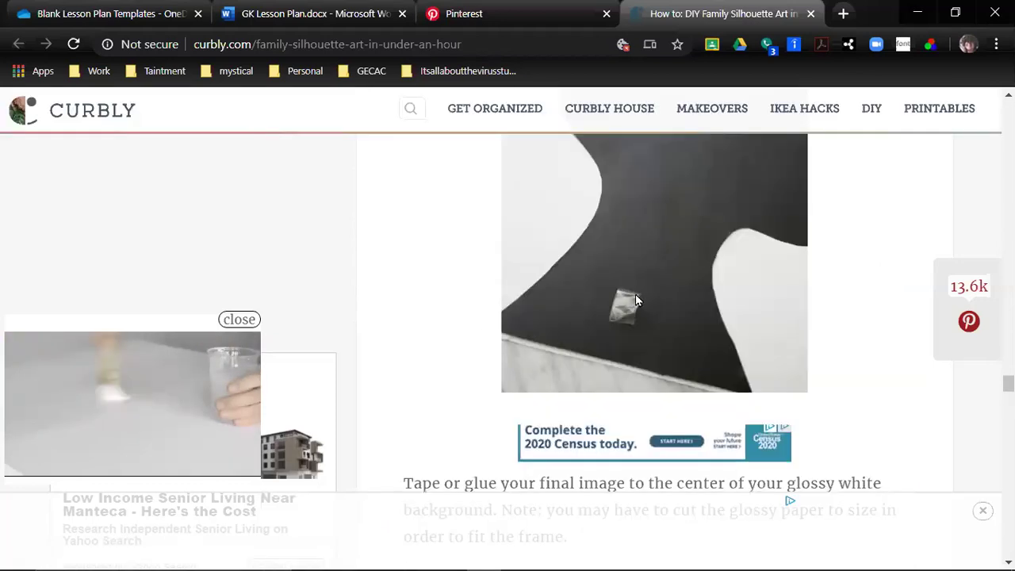
{"action": "scroll", "coordinate": [635, 298], "scroll_direction": "down", "scroll_amount": 6}
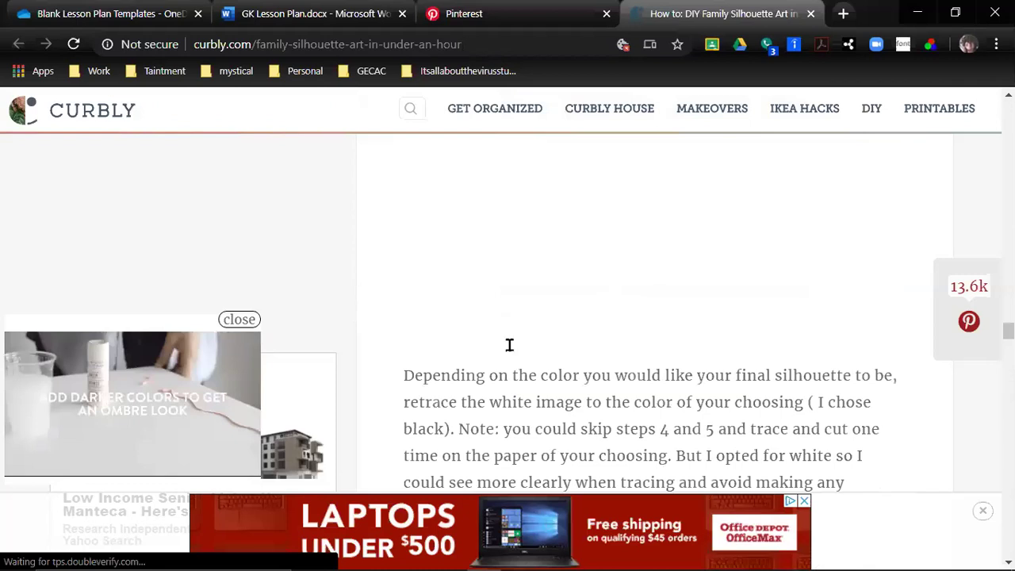
{"action": "scroll", "coordinate": [509, 345], "scroll_direction": "down", "scroll_amount": 1}
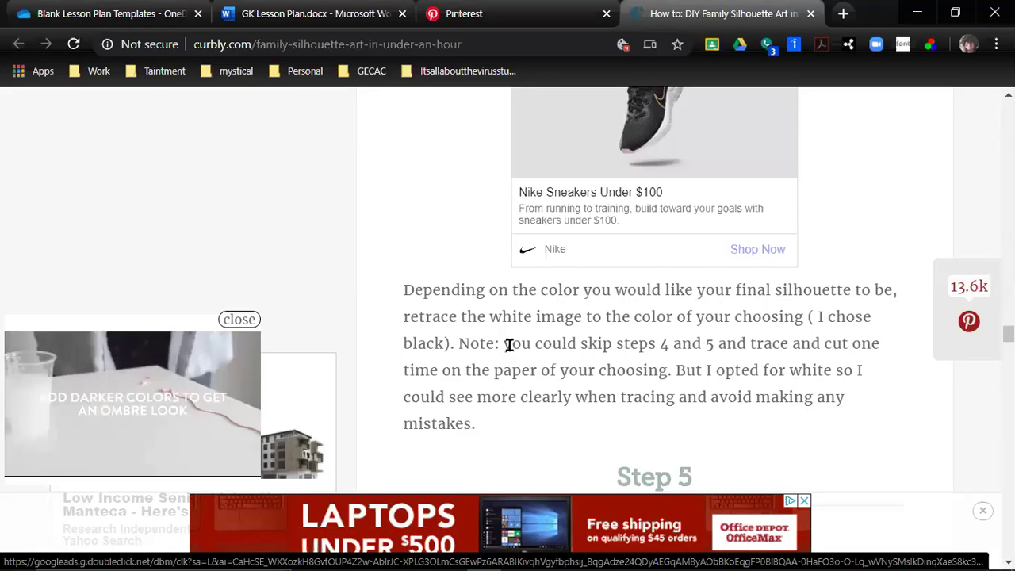
Step: Write step 3 about choosing a background color and cutting it to the silhouette's shape, then begin step 4
{"action": "key", "text": "alt+Tab"}
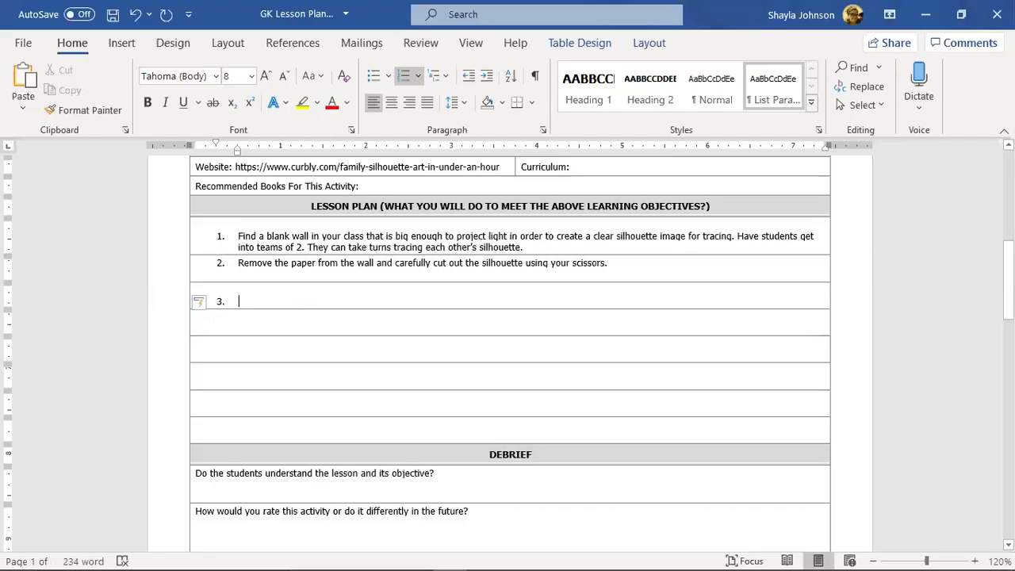
{"action": "type", "text": "Students "}
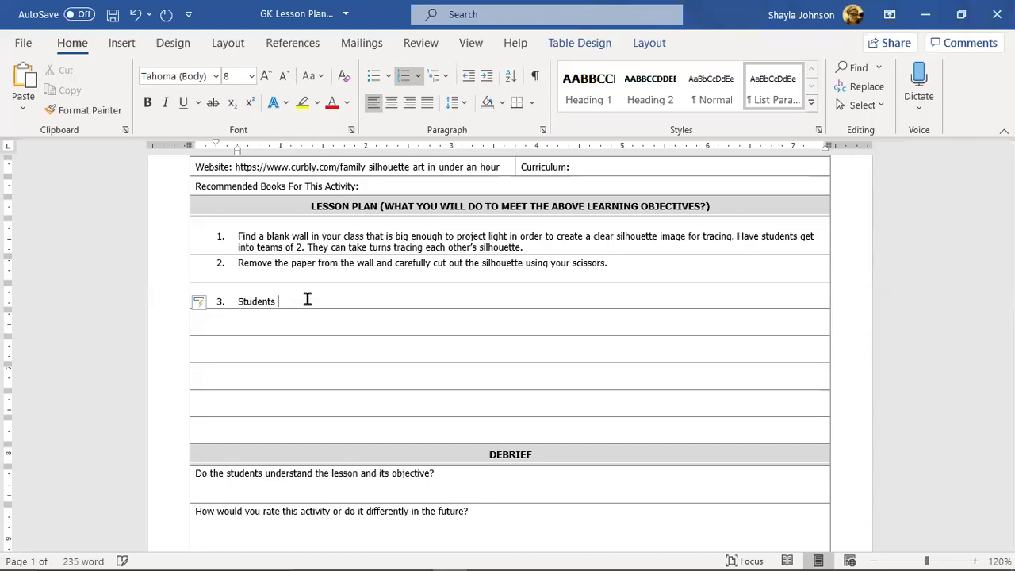
{"action": "type", "text": "an"}
{"action": "key", "text": "BackSpace"}
{"action": "key", "text": "BackSpace"}
{"action": "type", "text": "can choose a different background"}
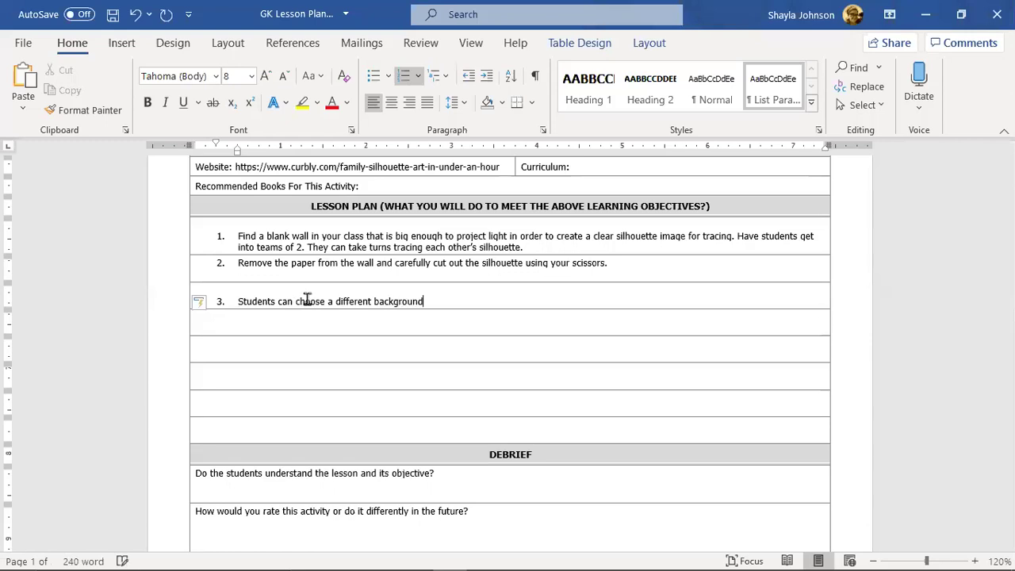
{"action": "type", "text": " color for the silhouette "}
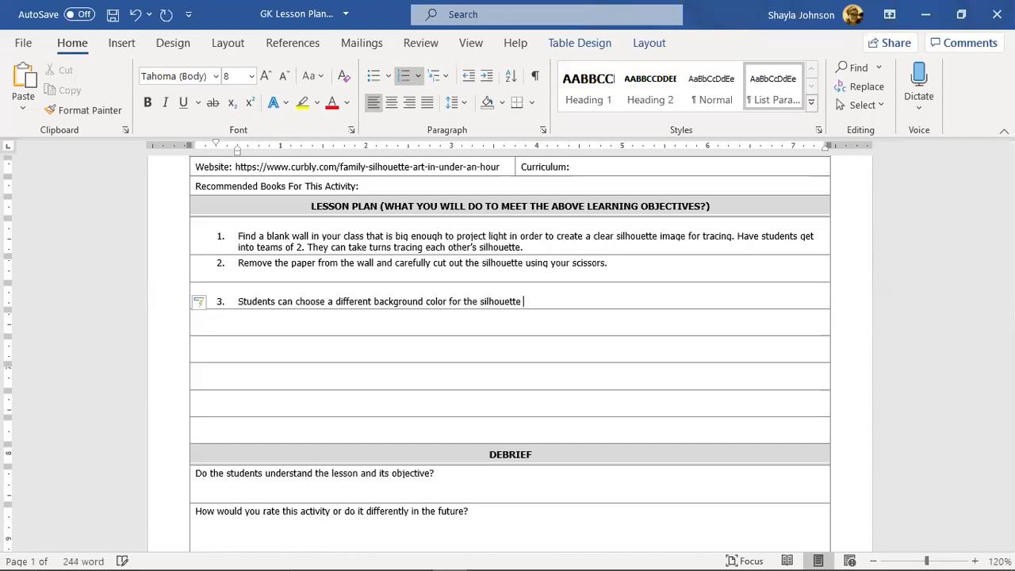
{"action": "type", "text": "they cut out. TY"}
{"action": "key", "text": "BackSpace"}
{"action": "type", "text": "hen"}
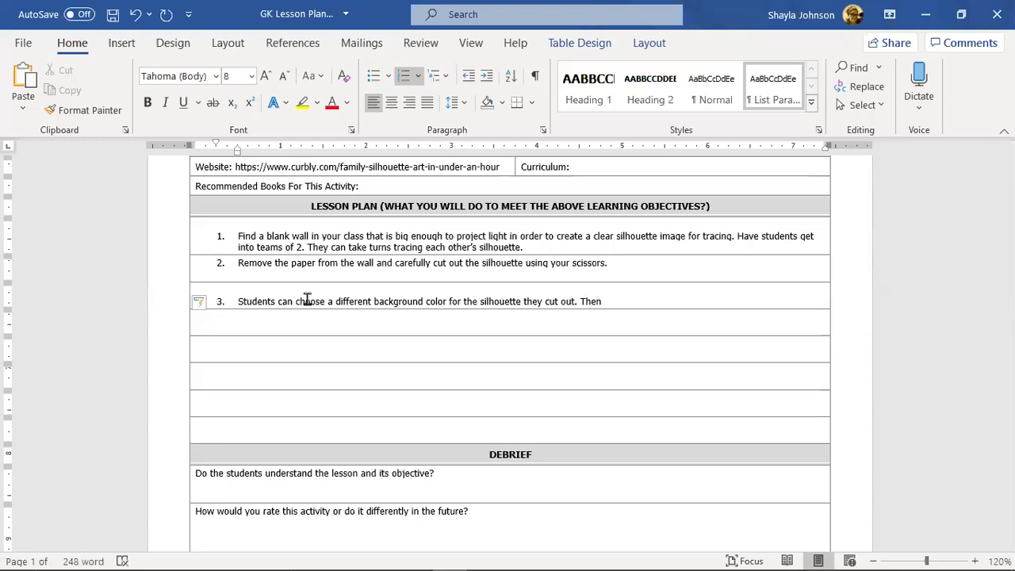
{"action": "type", "text": " cut there"}
{"action": "key", "text": "BackSpace"}
{"action": "key", "text": "BackSpace"}
{"action": "key", "text": "BackSpace"}
{"action": "type", "text": "ir chosen colo"}
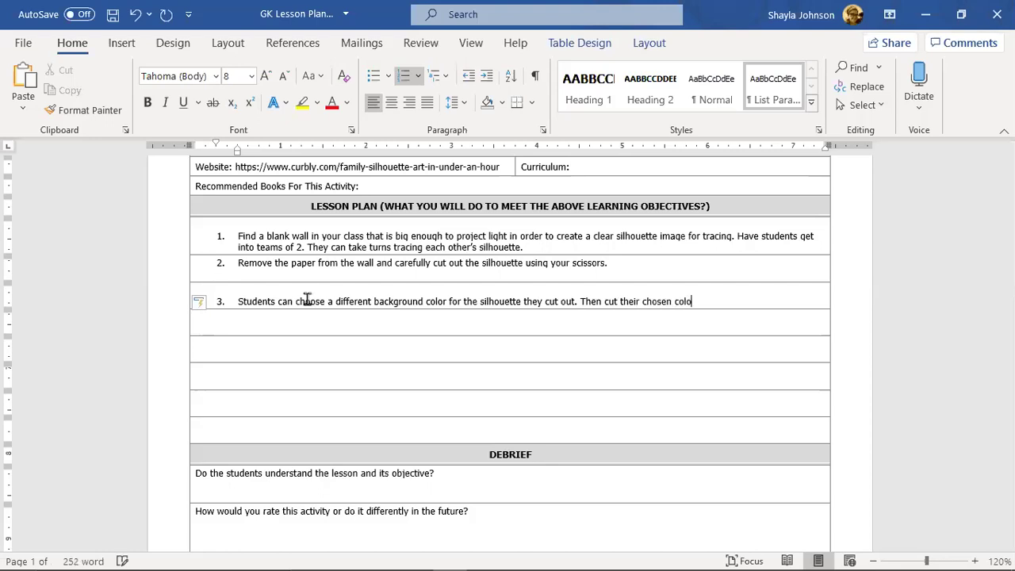
{"action": "type", "text": "r to the shape of the s"}
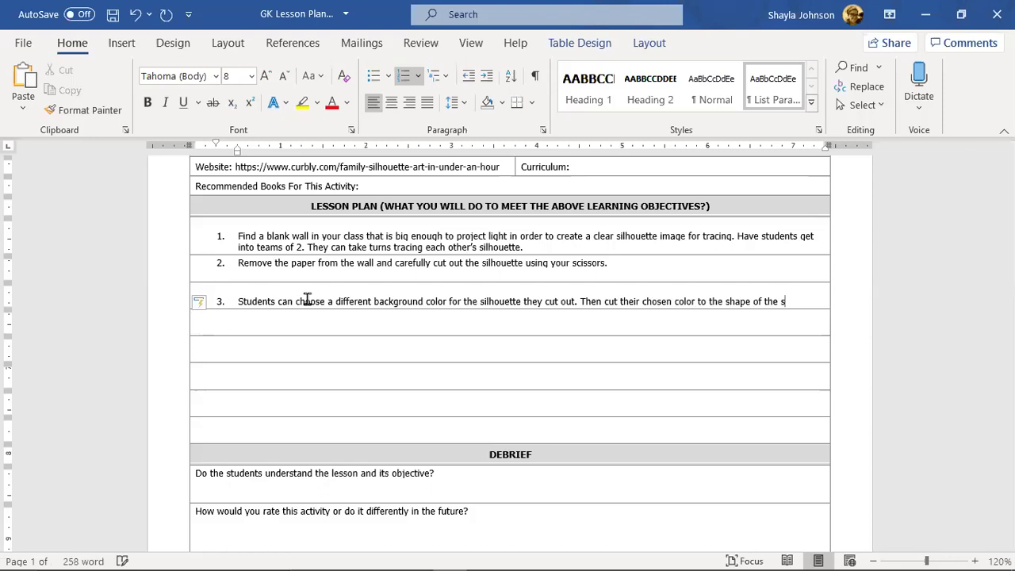
{"action": "type", "text": "ilhouette."}
{"action": "left_click", "coordinate": [247, 321]}
{"action": "type", "text": "4."}
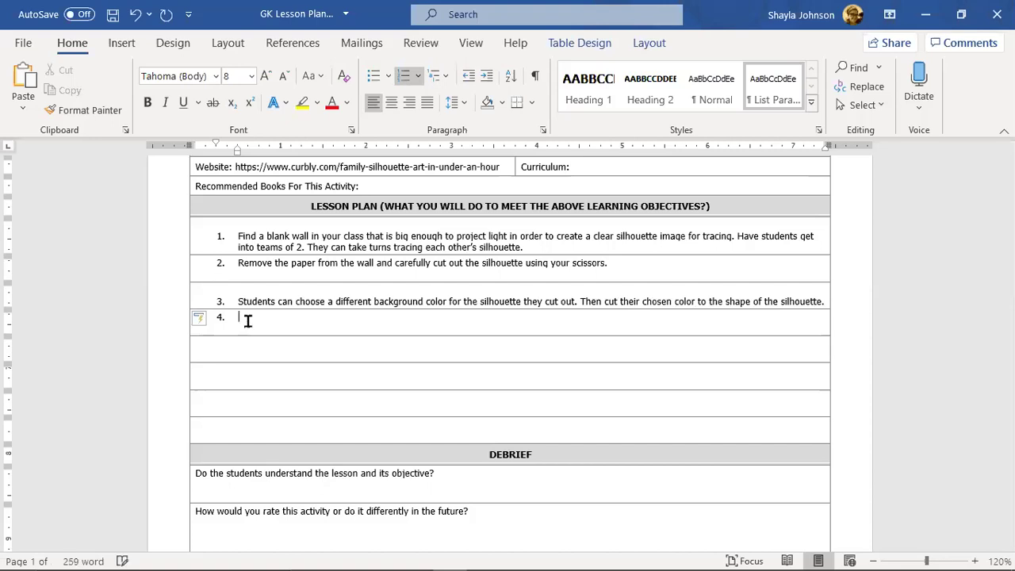
{"action": "type", "text": " Tape both"}
{"action": "type", "text": "e"}
Step: Finish step 4 as 'Tape both papers together for a cool shadow border.', replacing 'effect' with 'border'
{"action": "key", "text": "BackSpace"}
{"action": "type", "text": "paper"}
{"action": "type", "text": "s for"}
{"action": "key", "text": "BackSpace"}
{"action": "key", "text": "BackSpace"}
{"action": "key", "text": "BackSpace"}
{"action": "type", "text": "together for a c"}
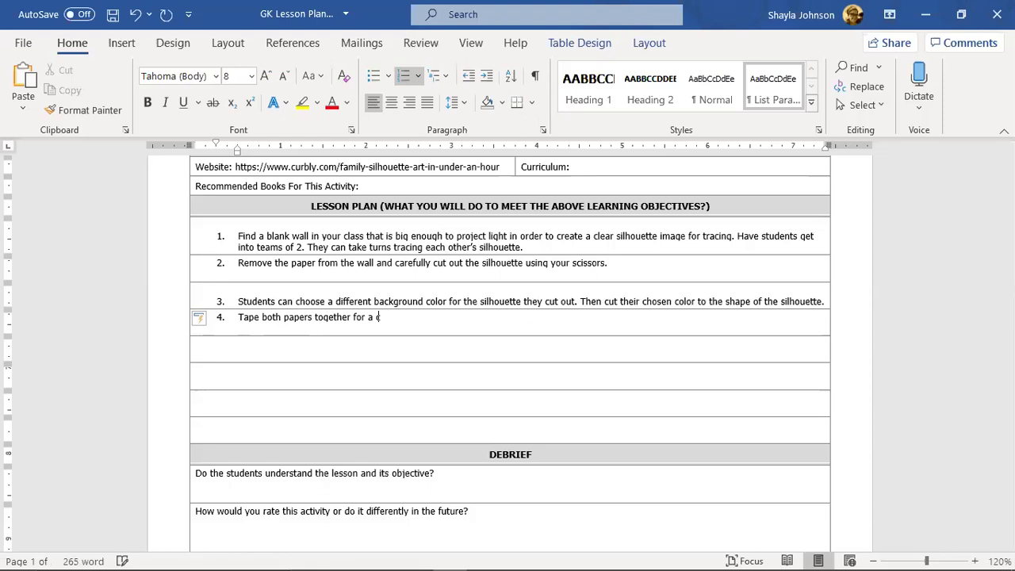
{"action": "type", "text": "ool shadow effe"}
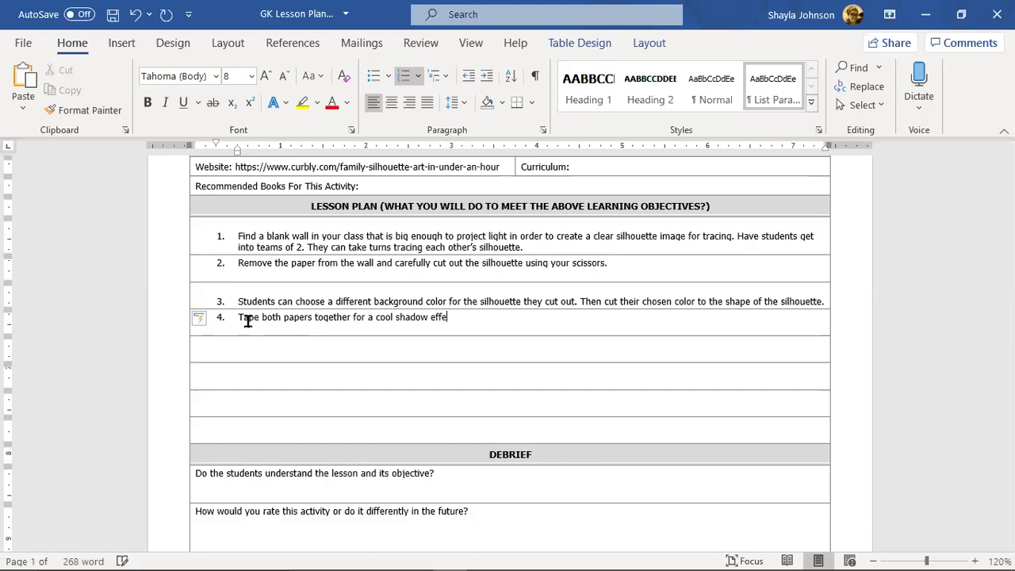
{"action": "type", "text": "ct"}
{"action": "double_click", "coordinate": [436, 317]}
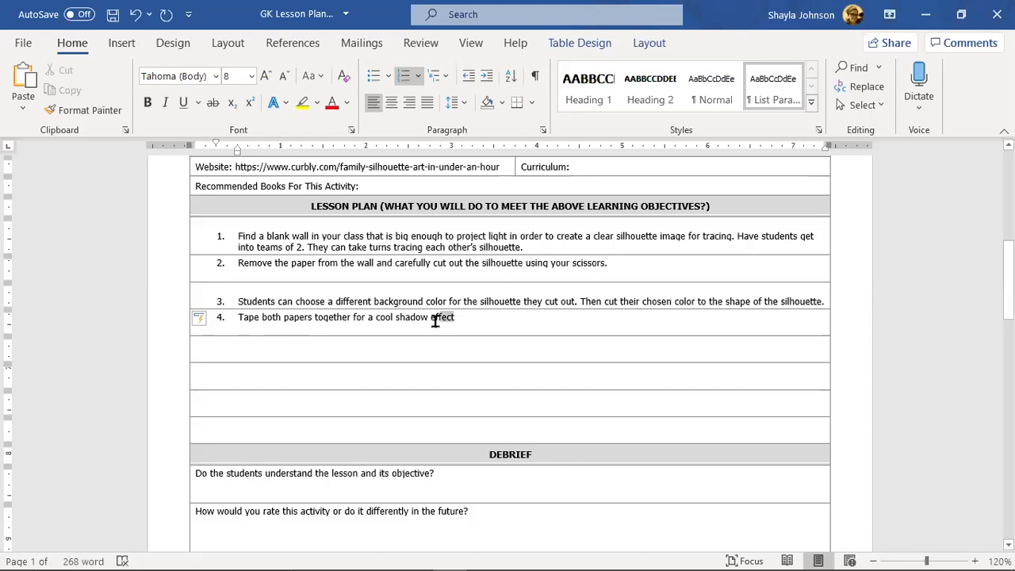
{"action": "key", "text": "BackSpace"}
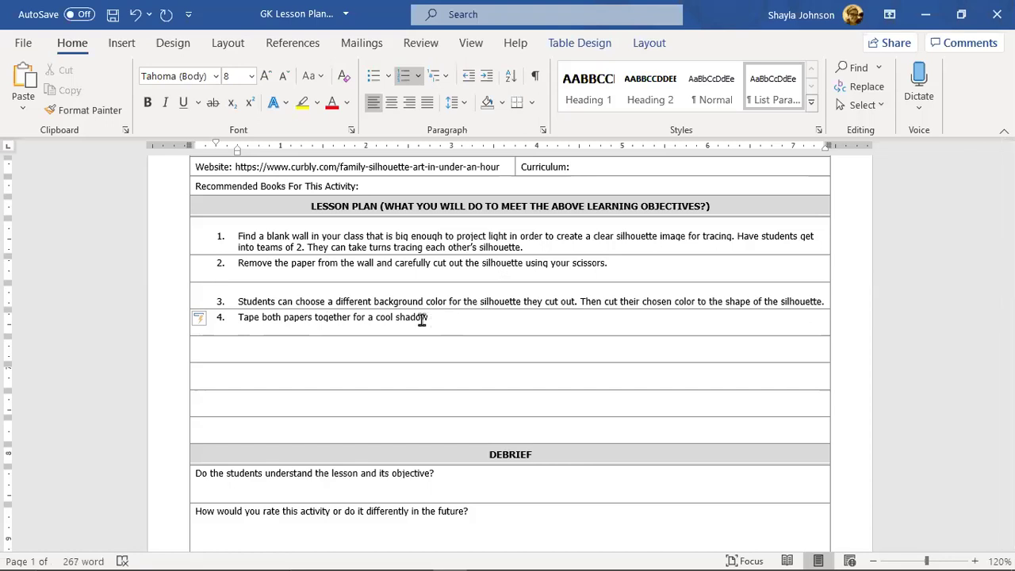
{"action": "type", "text": "border."}
Step: Add step '5. Notes' saying older students can put different emotions, thoughts inside their silhouette
{"action": "left_click", "coordinate": [264, 352]}
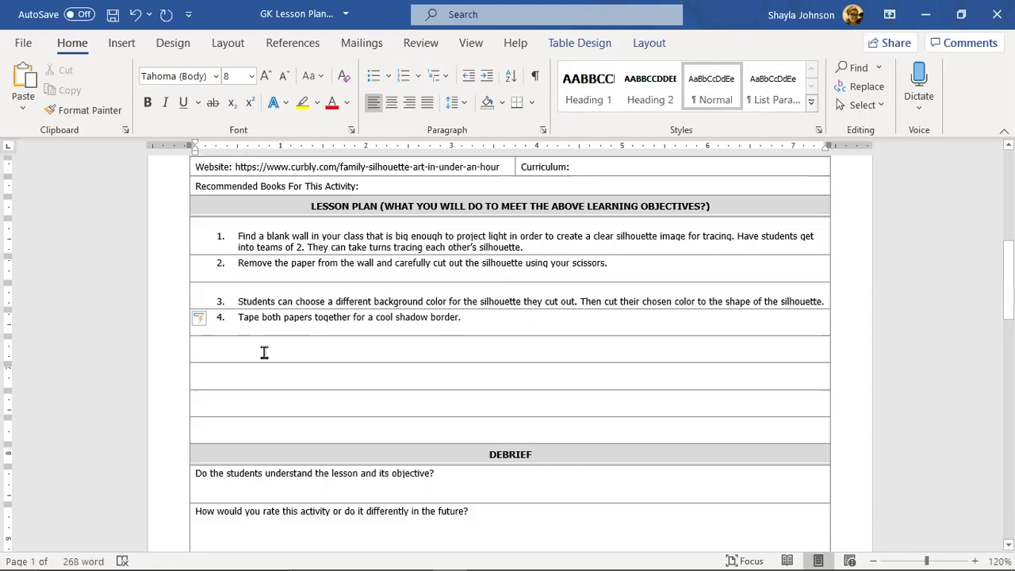
{"action": "type", "text": "5. "}
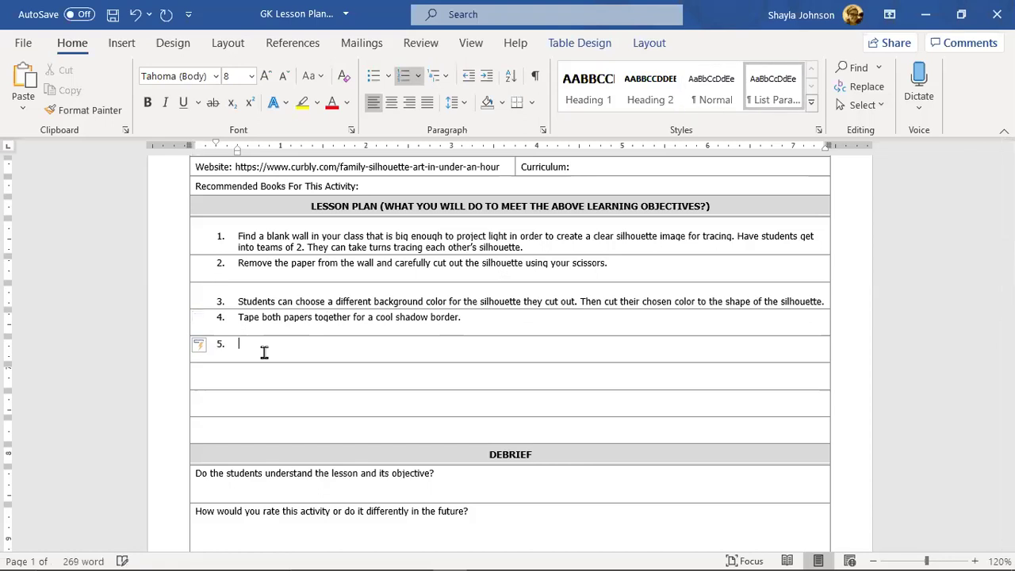
{"action": "type", "text": "Notes"}
{"action": "type", "text": "Older students can"}
{"action": "type", "text": "put diff"}
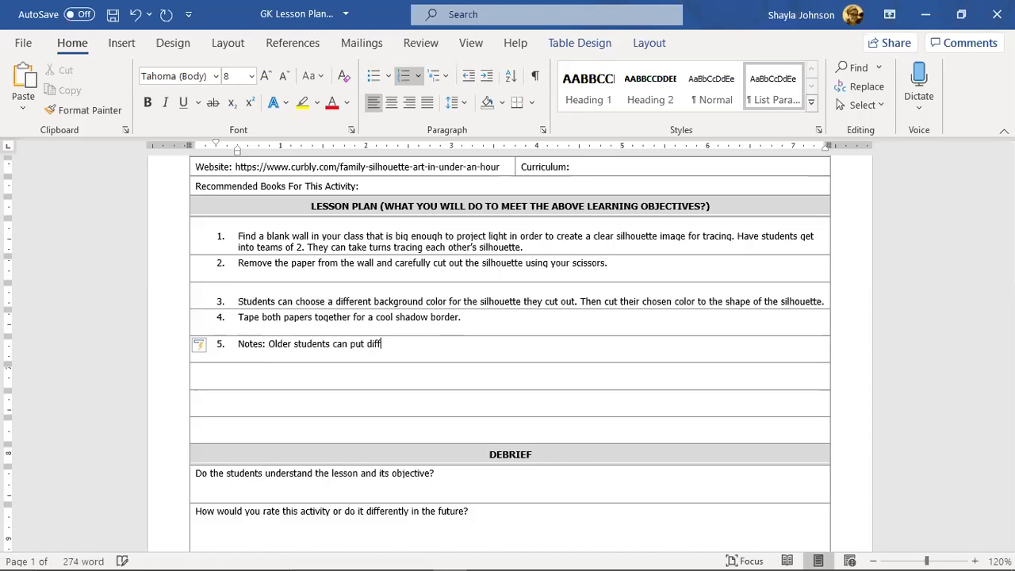
{"action": "type", "text": "erent emotions, thought"}
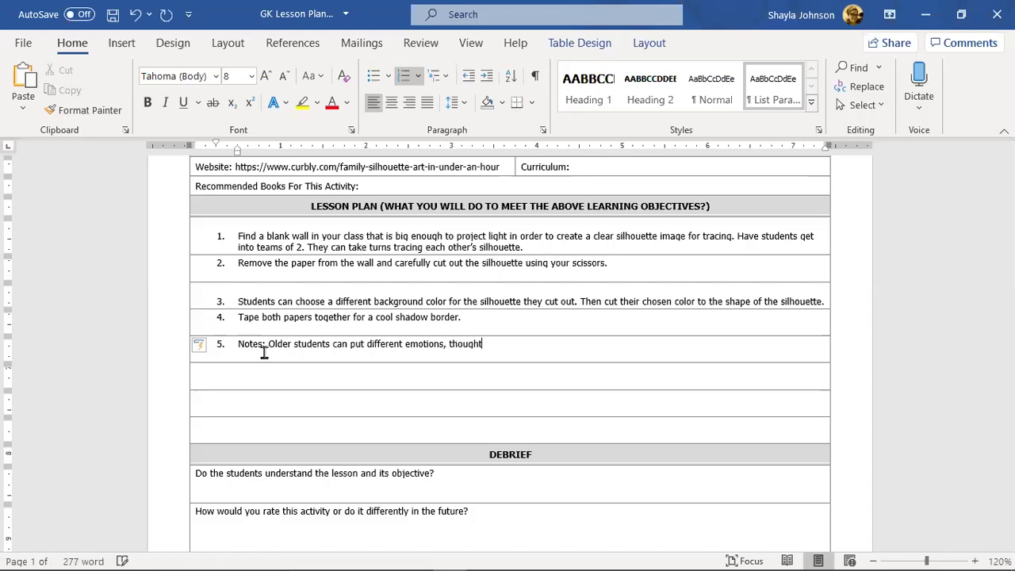
{"action": "type", "text": "s inside their silhouette"}
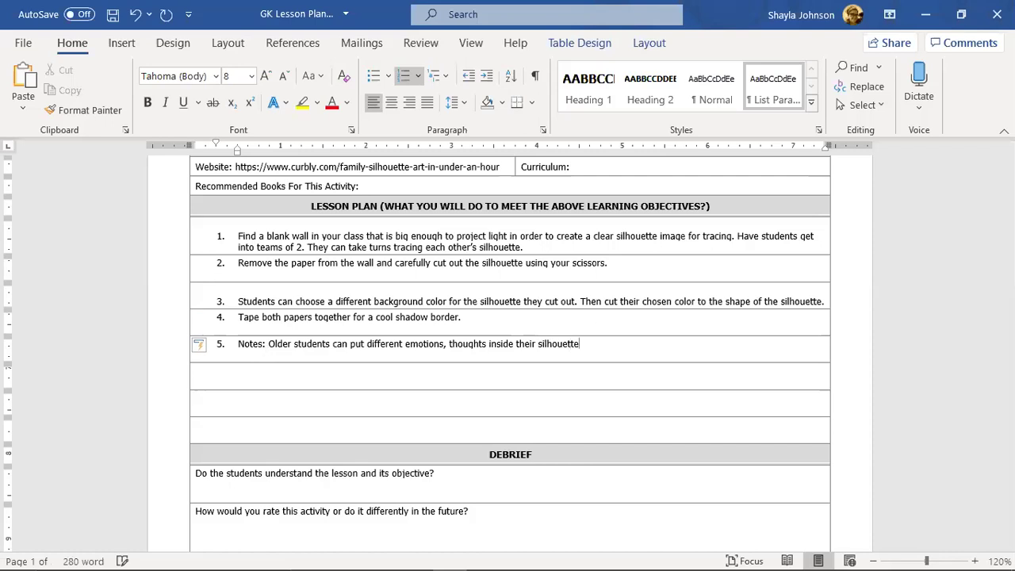
Step: Add step 6: 'Younger students can draw little thought bubbles or pictures'
{"action": "key", "text": "Return"}
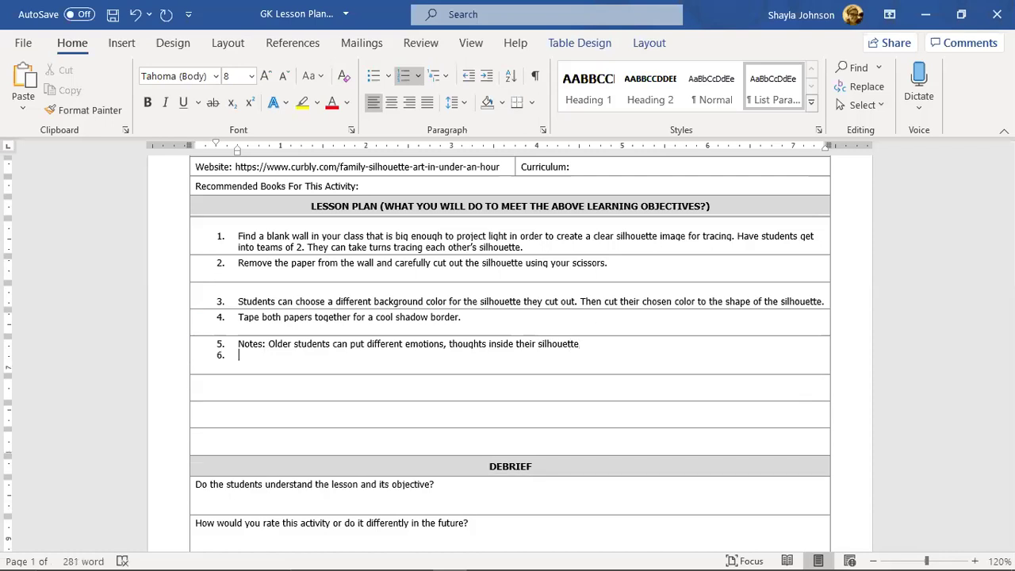
{"action": "type", "text": "Younger students can draw little t"}
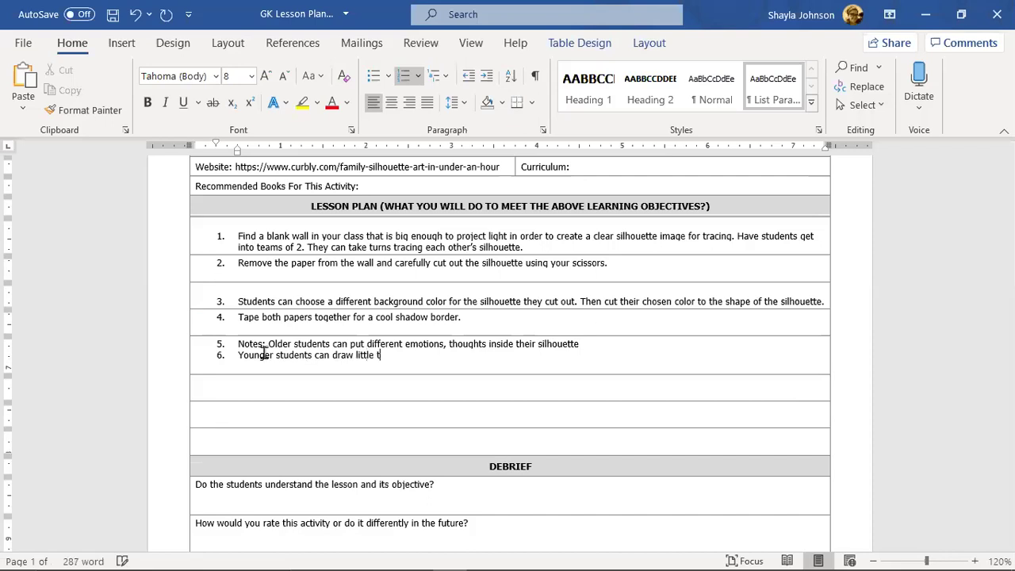
{"action": "type", "text": "hought bubbles or pict"}
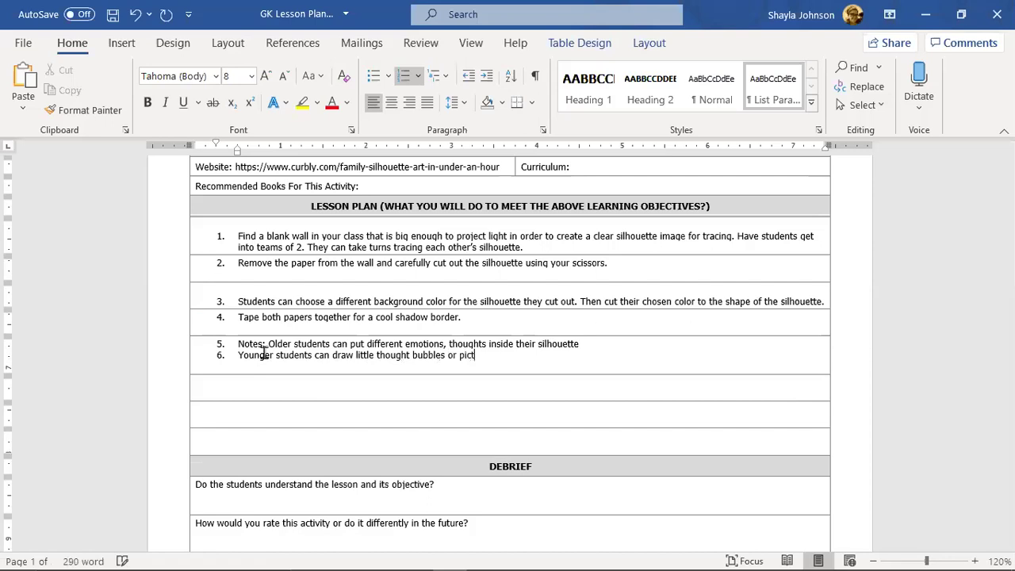
{"action": "type", "text": "ures."}
Step: Undo the deletion to bring back the debrief question row on expanding the project
{"action": "scroll", "coordinate": [452, 426], "scroll_direction": "down", "scroll_amount": 3}
{"action": "scroll", "coordinate": [401, 342], "scroll_direction": "up", "scroll_amount": 2}
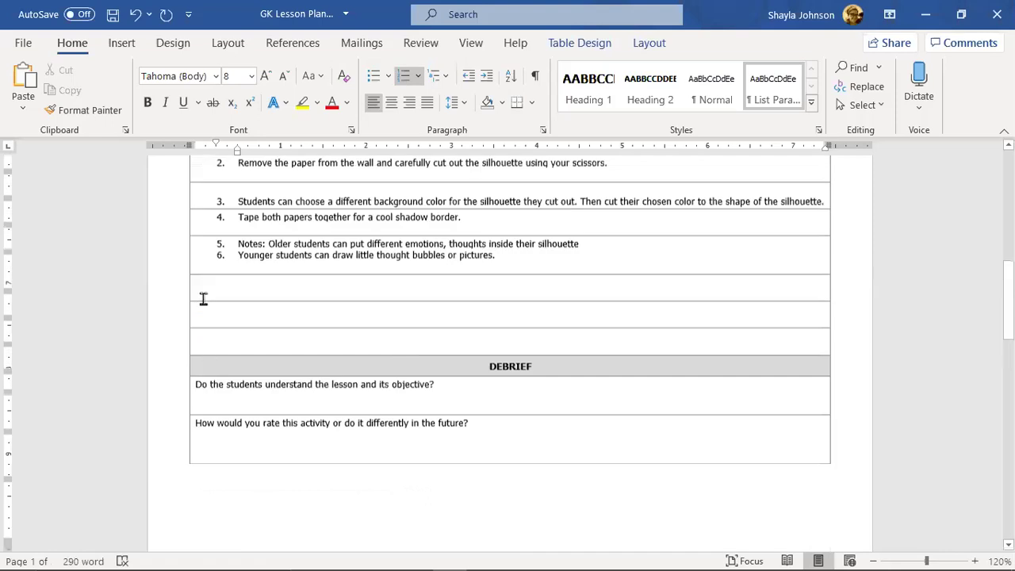
{"action": "scroll", "coordinate": [201, 296], "scroll_direction": "up", "scroll_amount": 1}
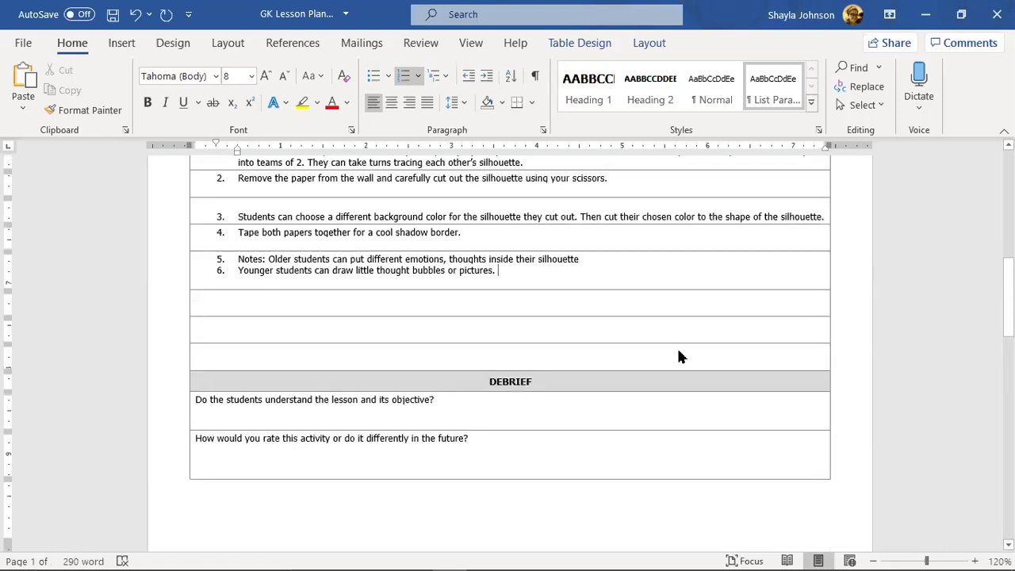
{"action": "key", "text": "ctrl+z"}
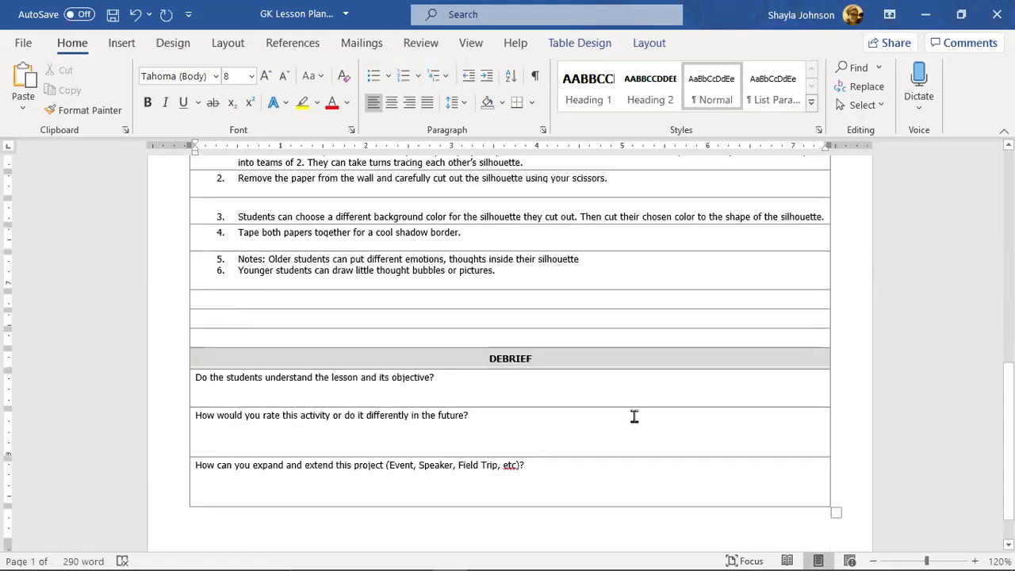
Step: Place the cursor in the Common Core/ State Standards cell near the top of the plan
{"action": "scroll", "coordinate": [627, 422], "scroll_direction": "up", "scroll_amount": 1}
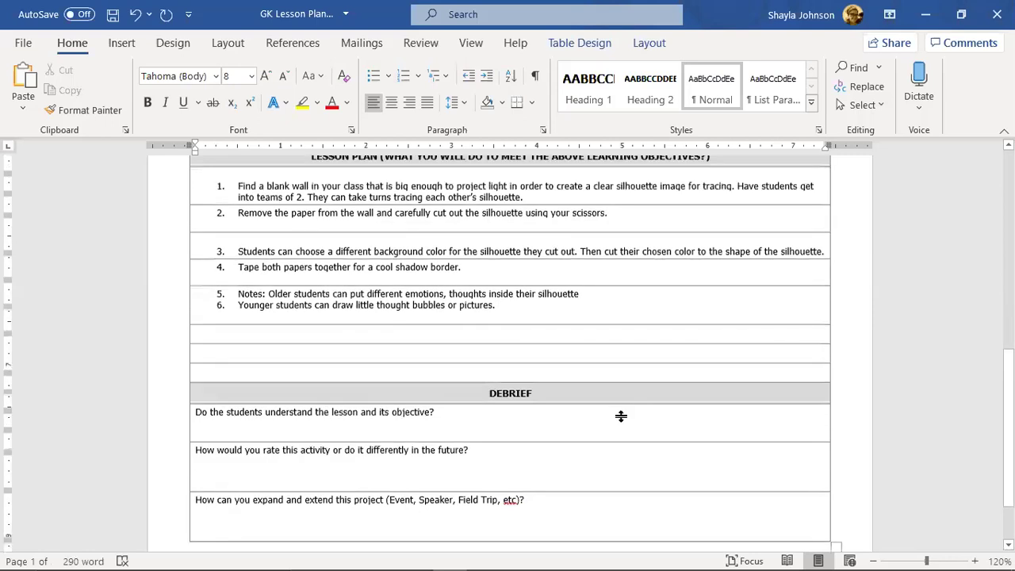
{"action": "scroll", "coordinate": [621, 414], "scroll_direction": "up", "scroll_amount": 1}
{"action": "scroll", "coordinate": [620, 436], "scroll_direction": "up", "scroll_amount": 3}
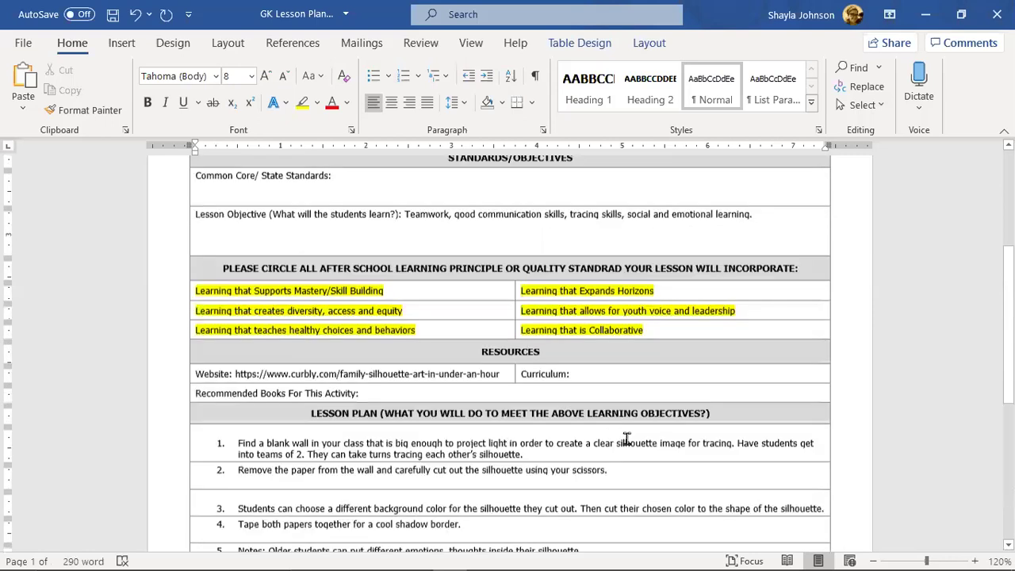
{"action": "scroll", "coordinate": [626, 439], "scroll_direction": "up", "scroll_amount": 1}
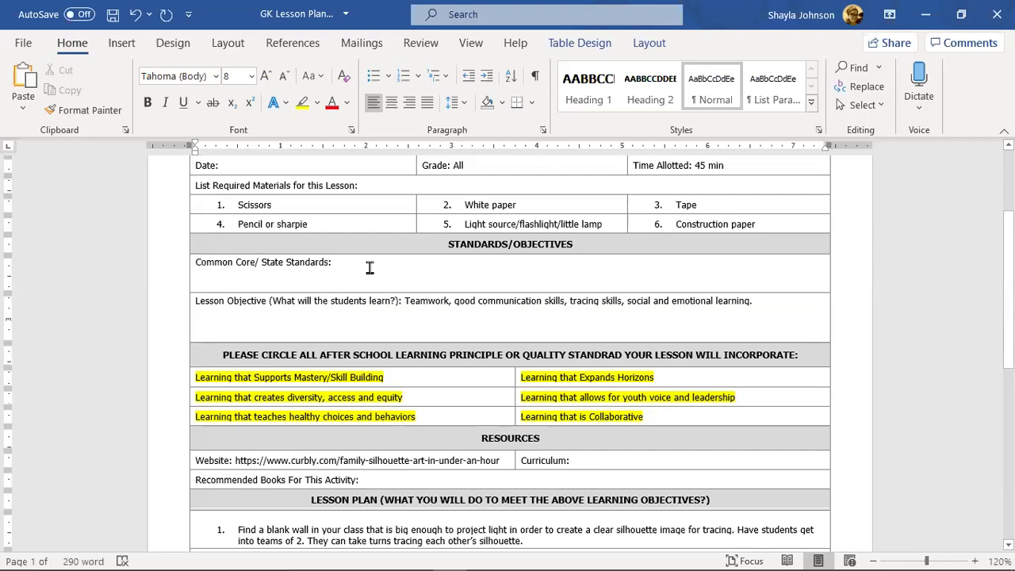
{"action": "left_click", "coordinate": [369, 267]}
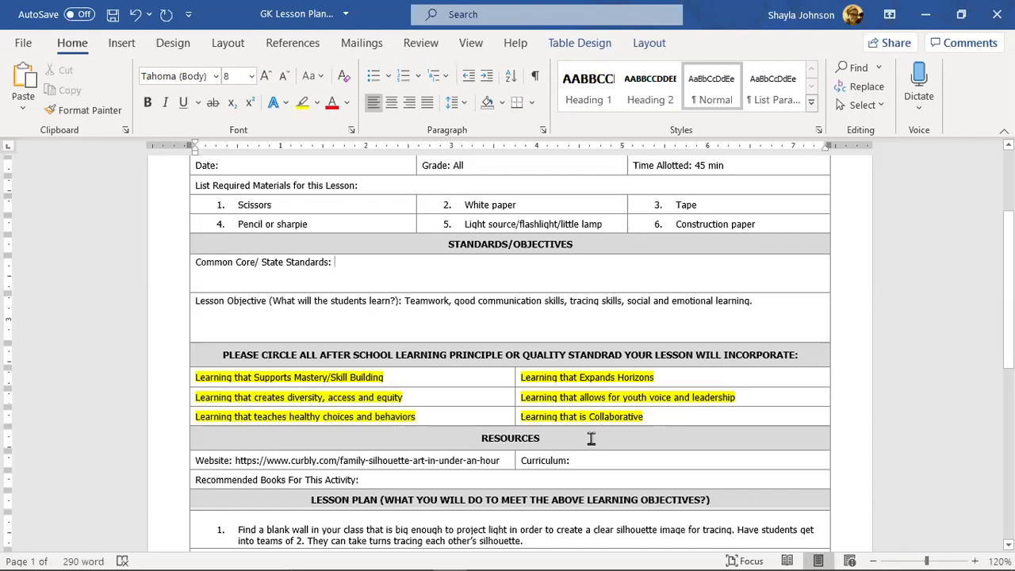
{"action": "scroll", "coordinate": [590, 438], "scroll_direction": "down", "scroll_amount": 1}
{"action": "scroll", "coordinate": [590, 438], "scroll_direction": "down", "scroll_amount": 3}
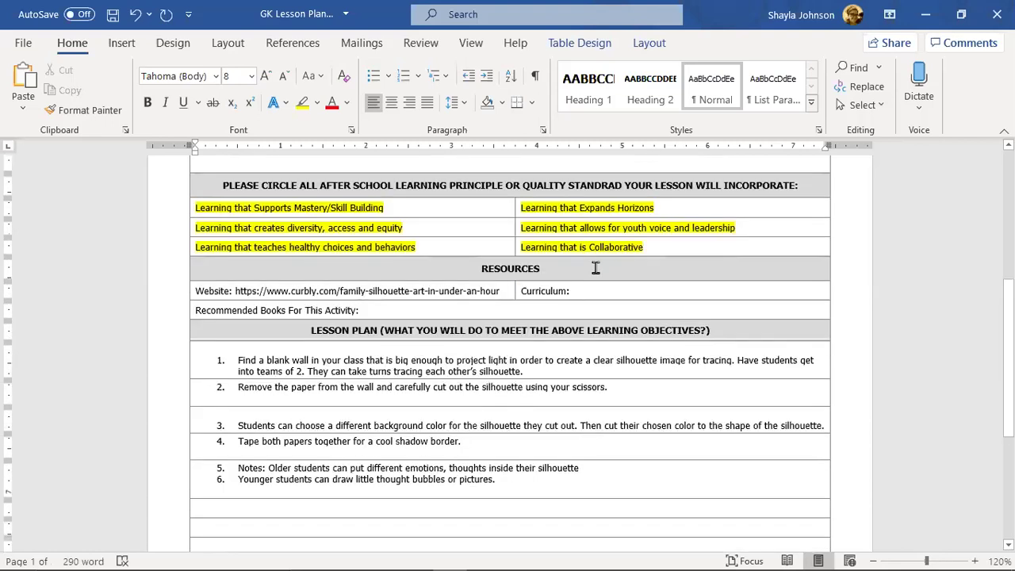